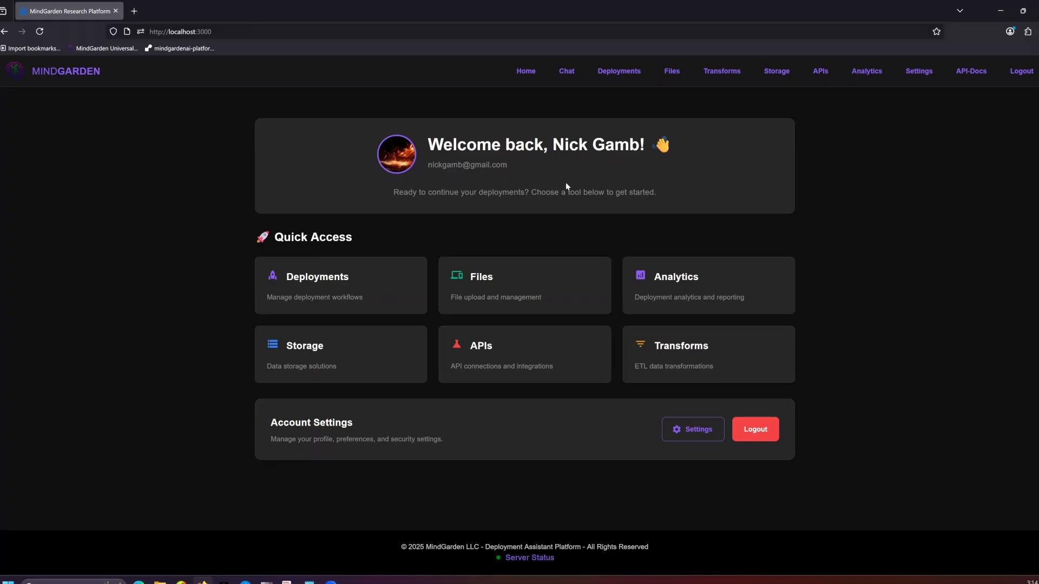
Step: Create a new deployment named SimpleTransform
click(620, 77)
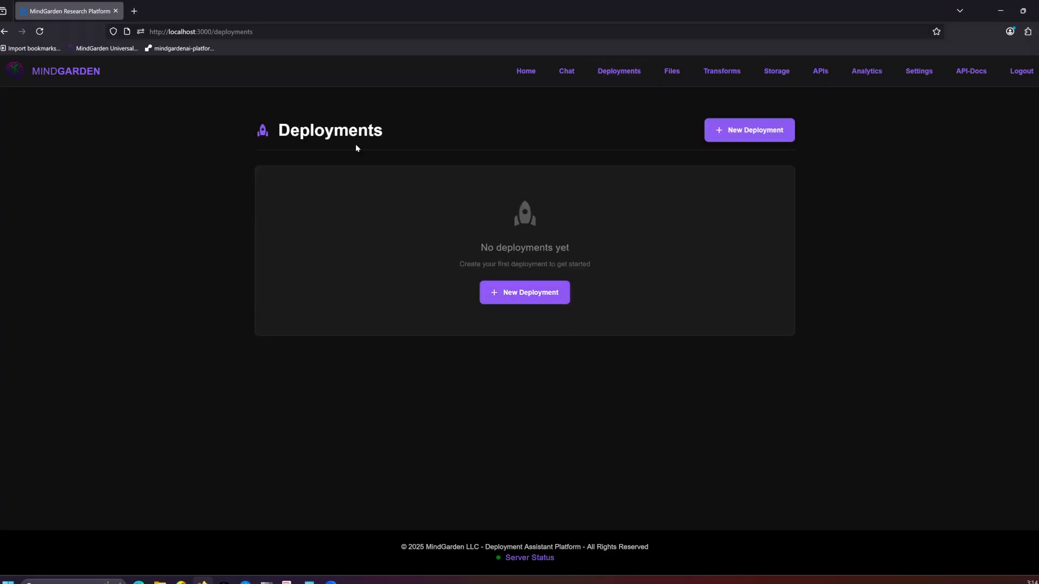
click(518, 294)
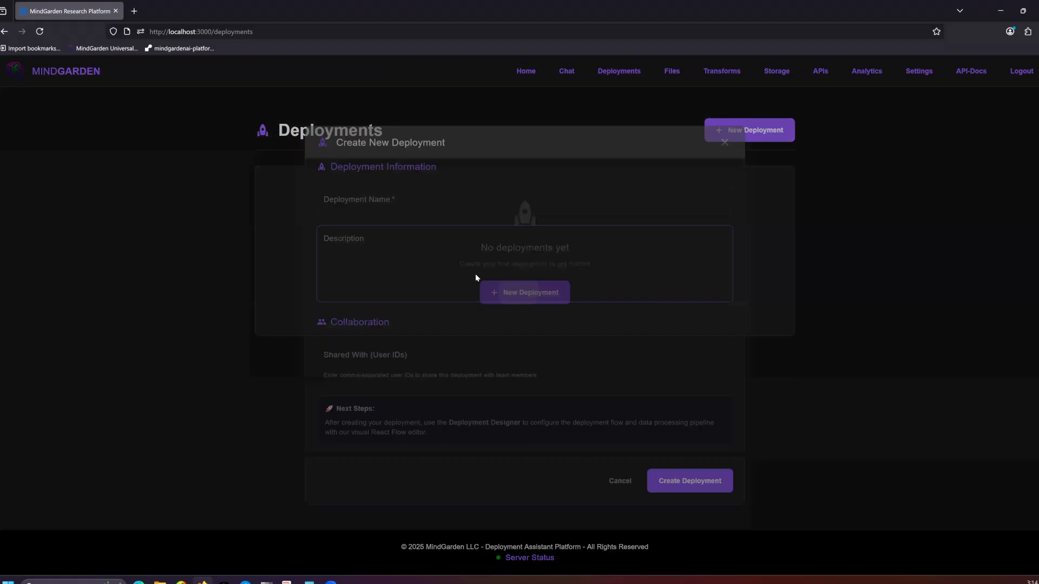
click(376, 206)
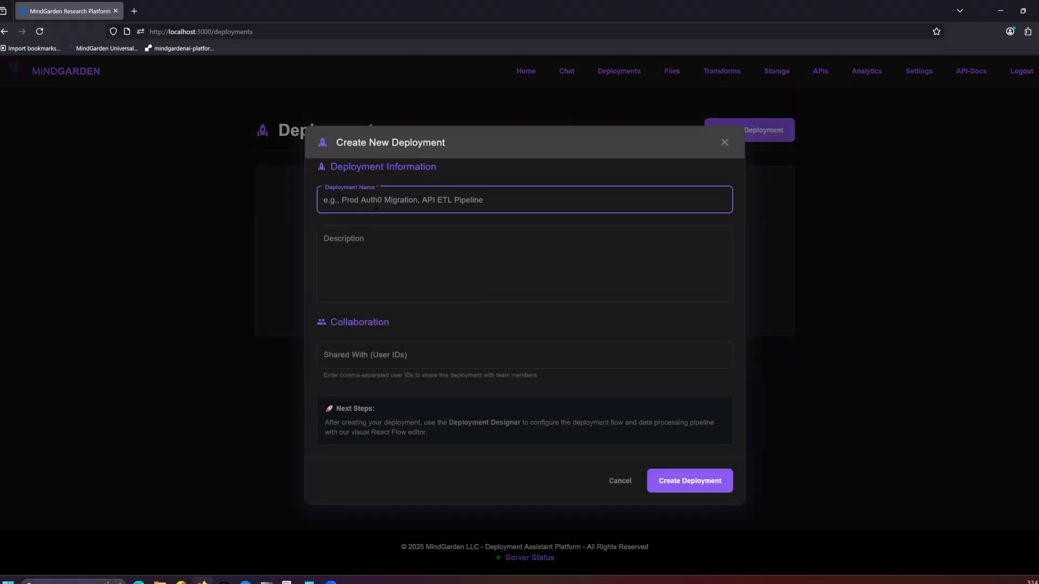
text(Simple)
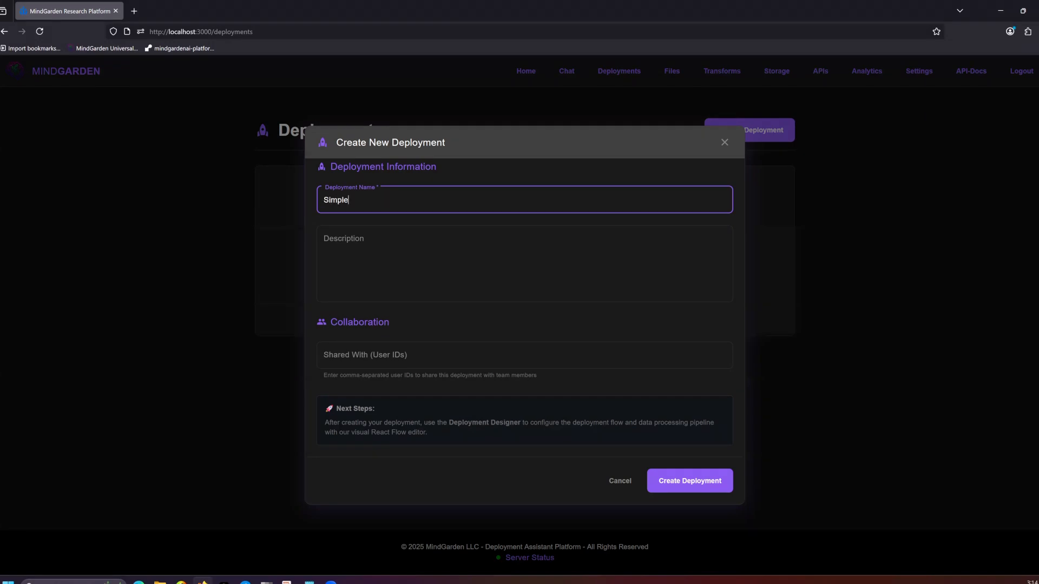
text(Transform)
click(684, 488)
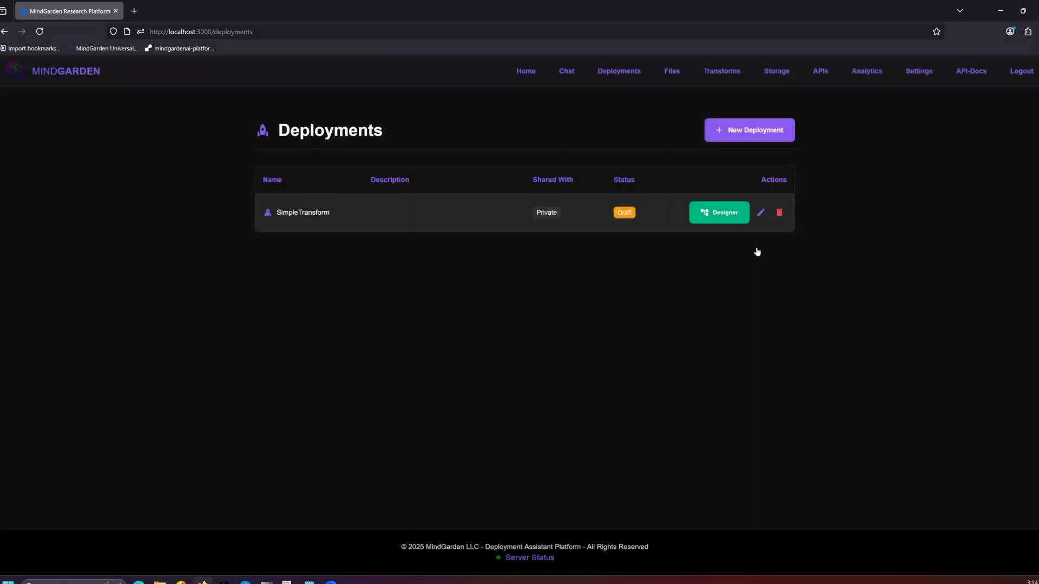
Step: Open the SimpleTransform deployment in the flow designer, add a File node and check its file configuration without saving it
click(723, 213)
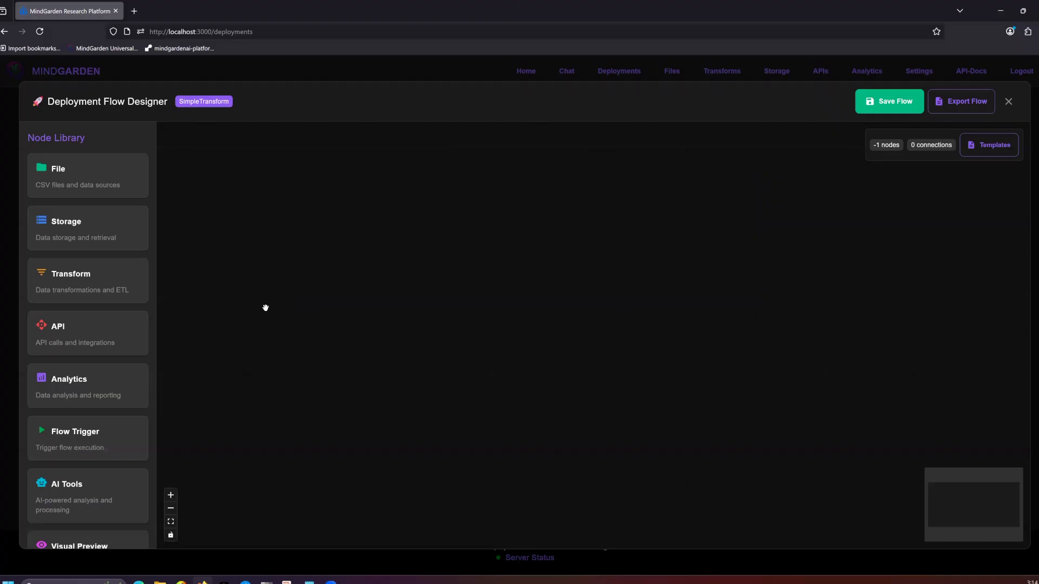
drag(556, 288, 280, 260)
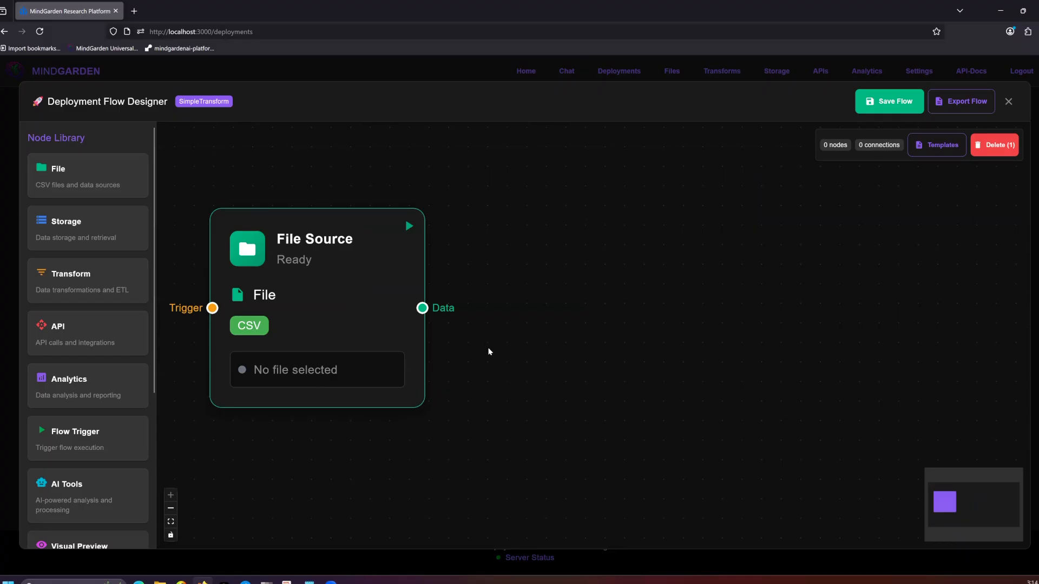
double_click(408, 339)
click(626, 373)
drag(328, 289, 366, 312)
double_click(366, 311)
click(396, 344)
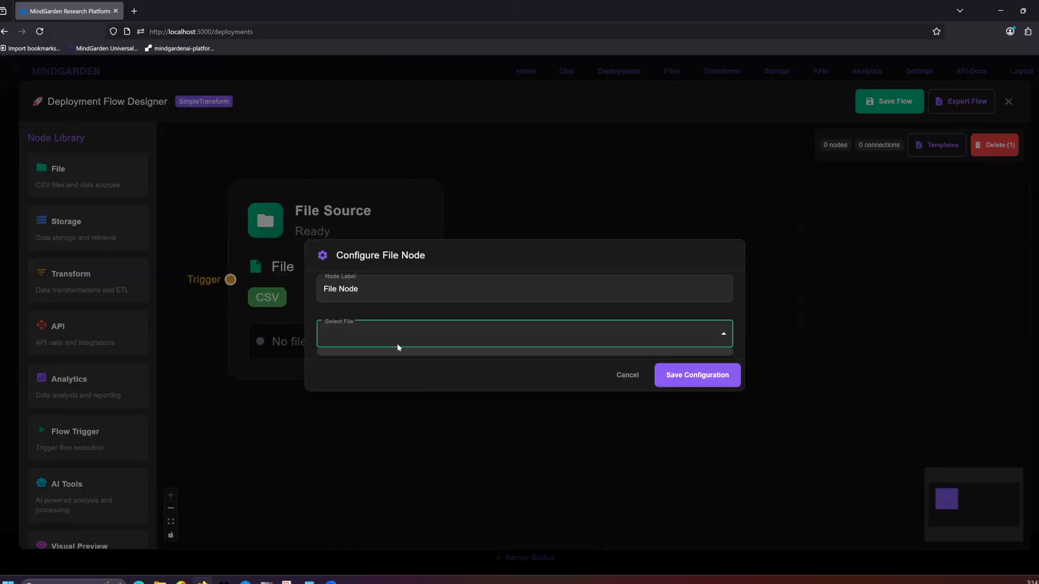
click(629, 369)
Step: Add an API node beside the File node, check its configuration and close the designer without saving the flow
click(119, 331)
drag(119, 332, 779, 253)
double_click(567, 369)
click(413, 231)
click(625, 522)
click(633, 518)
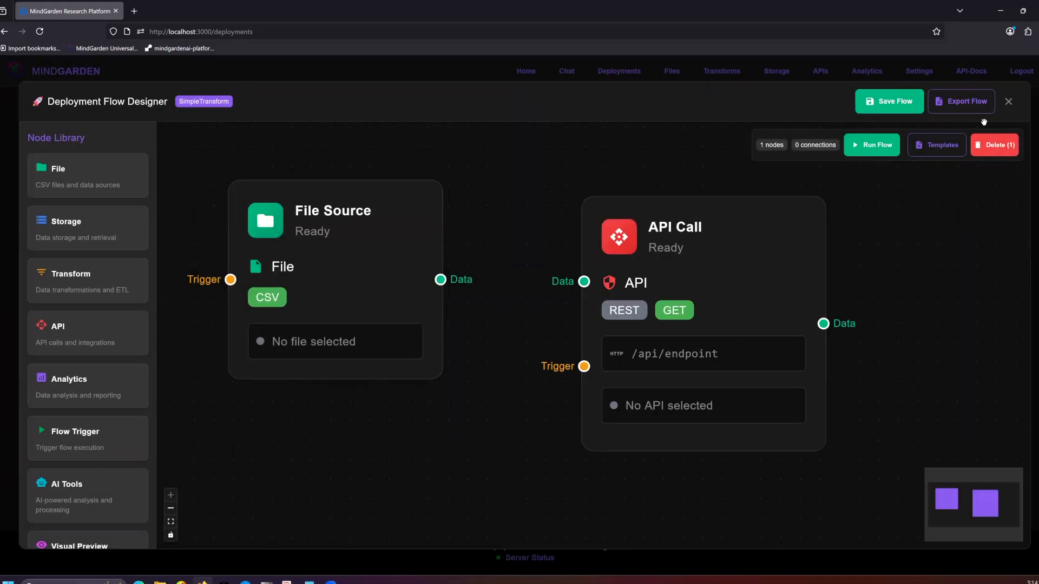
click(1009, 101)
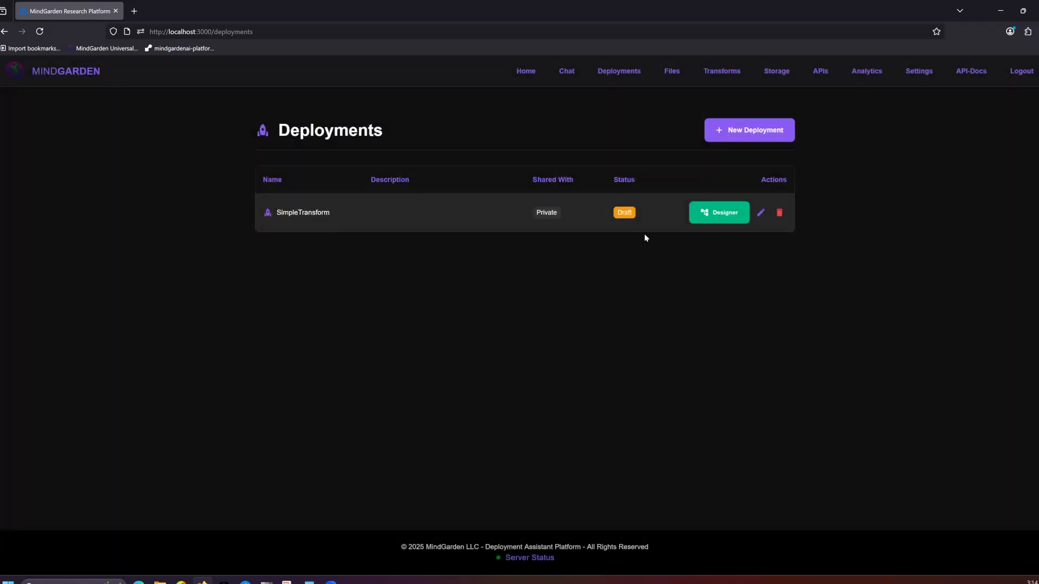
Step: Upload sample_ad_users.csv to the platform's files
click(672, 72)
click(503, 296)
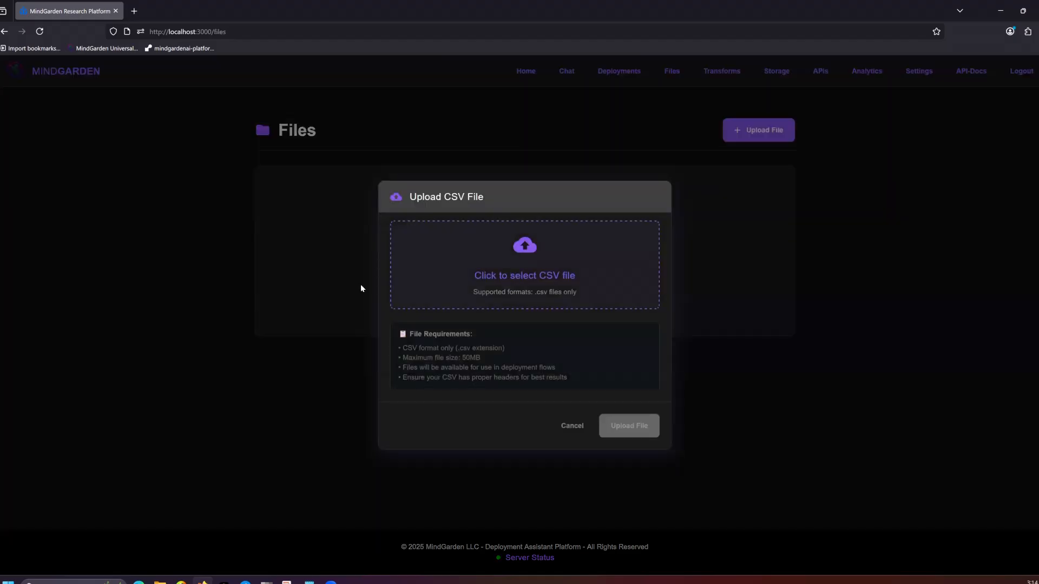
click(375, 93)
click(493, 333)
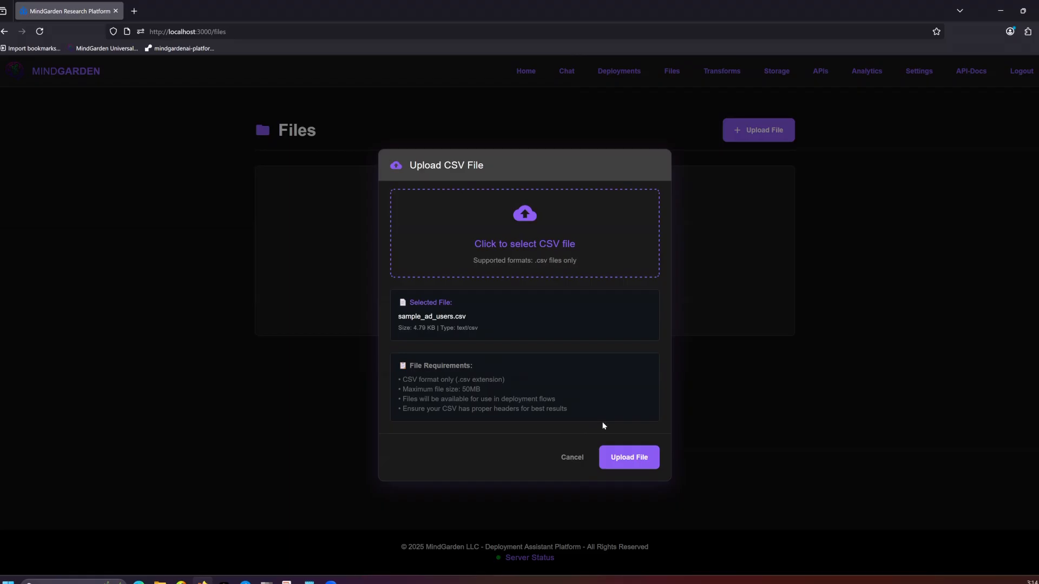
click(627, 458)
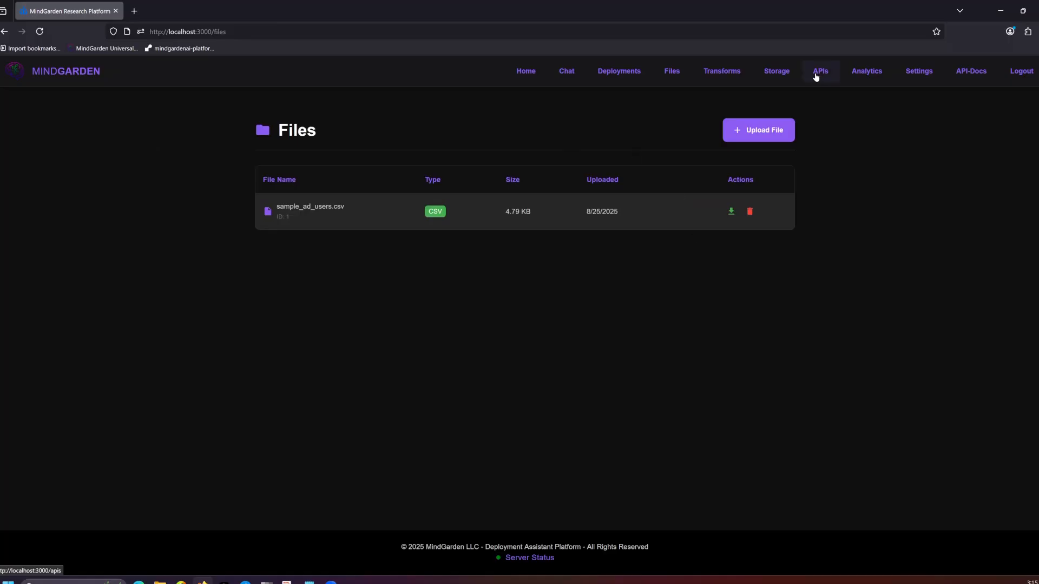
Step: Create a Hosted Blob storage connection named ad_transfromed
click(779, 78)
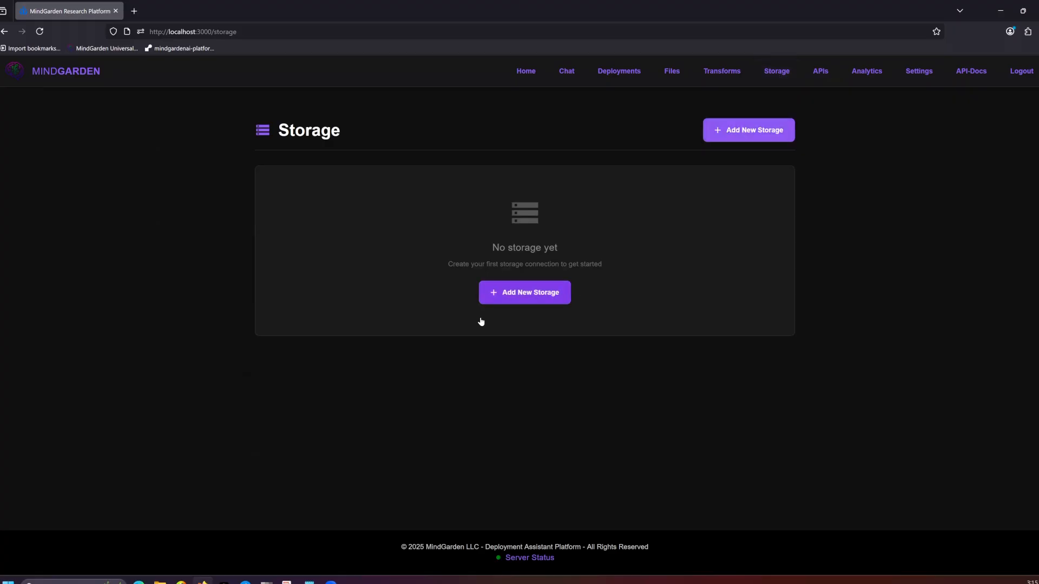
click(489, 297)
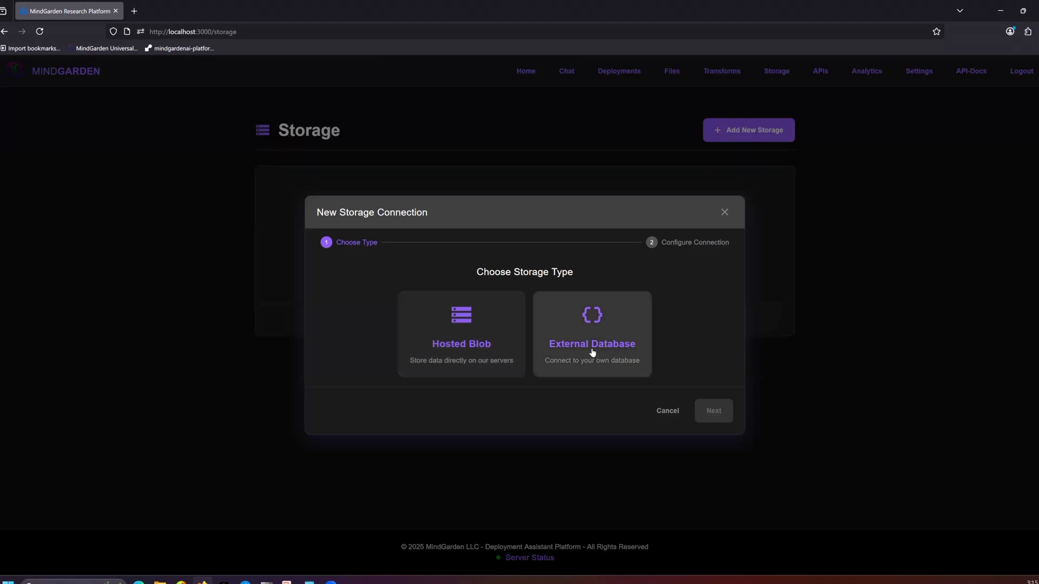
click(467, 350)
click(706, 415)
click(409, 226)
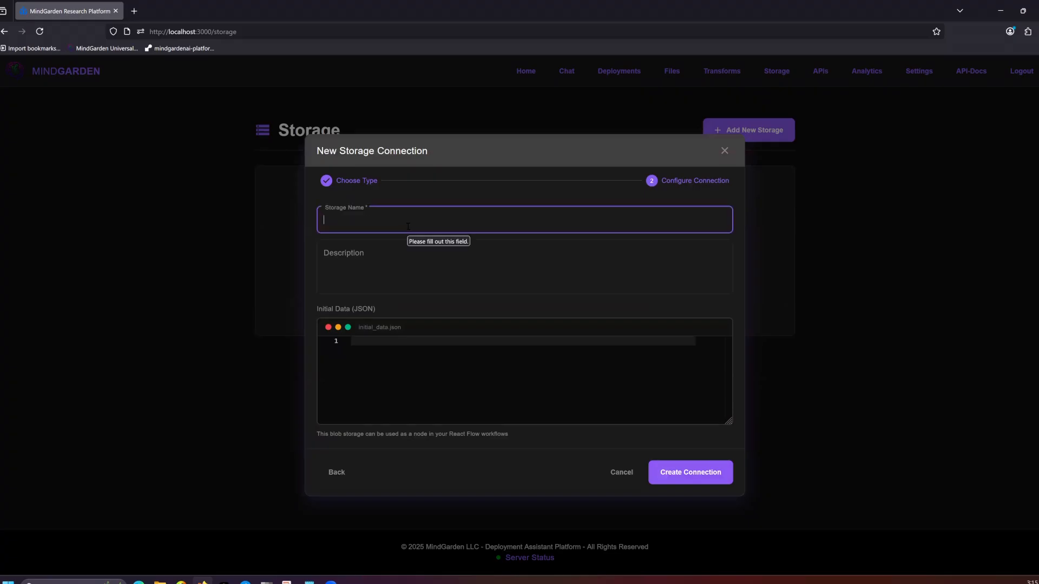
text(ad_transfromed)
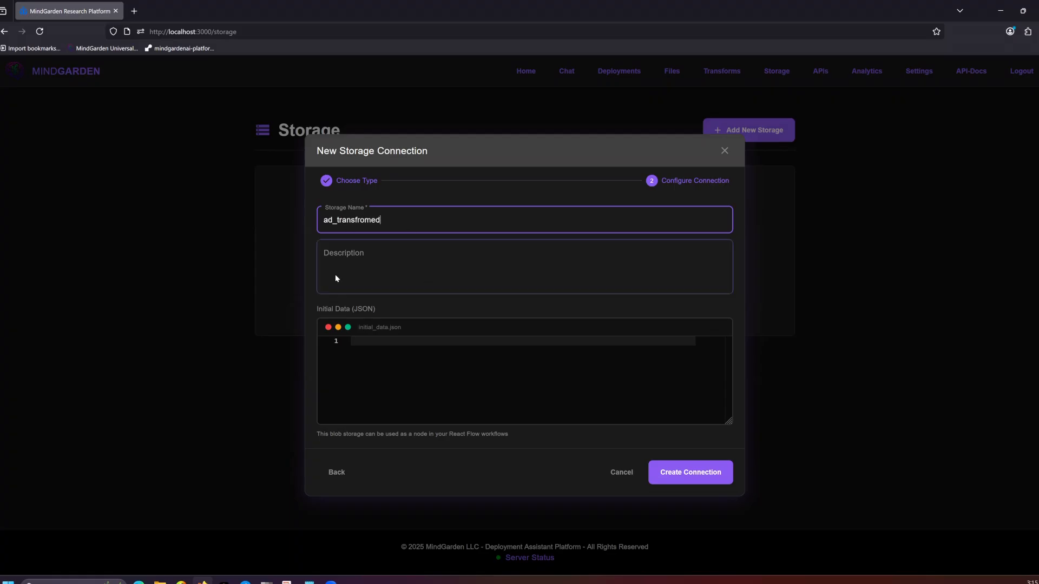
click(680, 476)
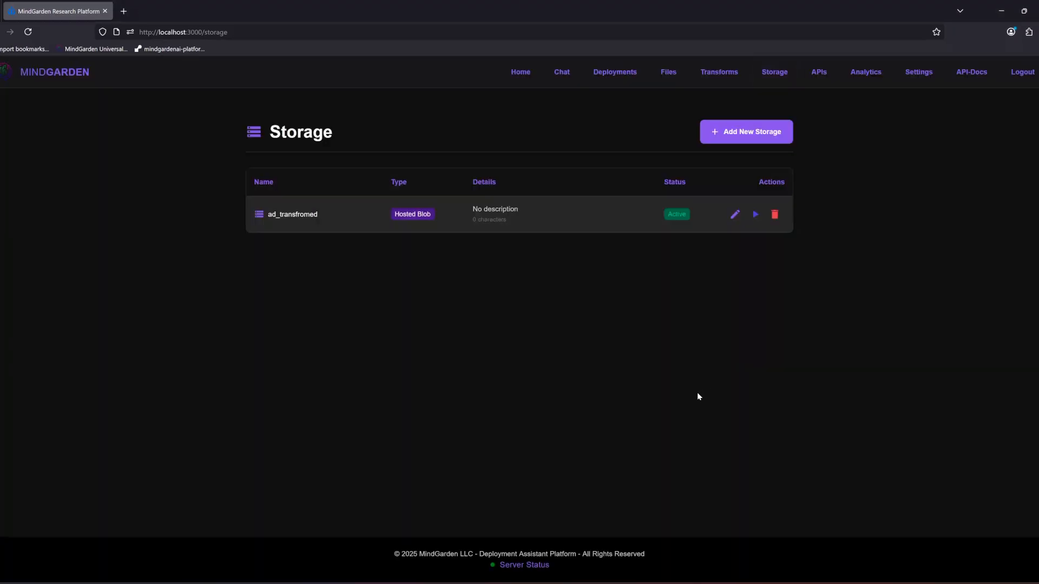
Step: Start a new API connection and set its vendor to the built-in Veza API
click(823, 72)
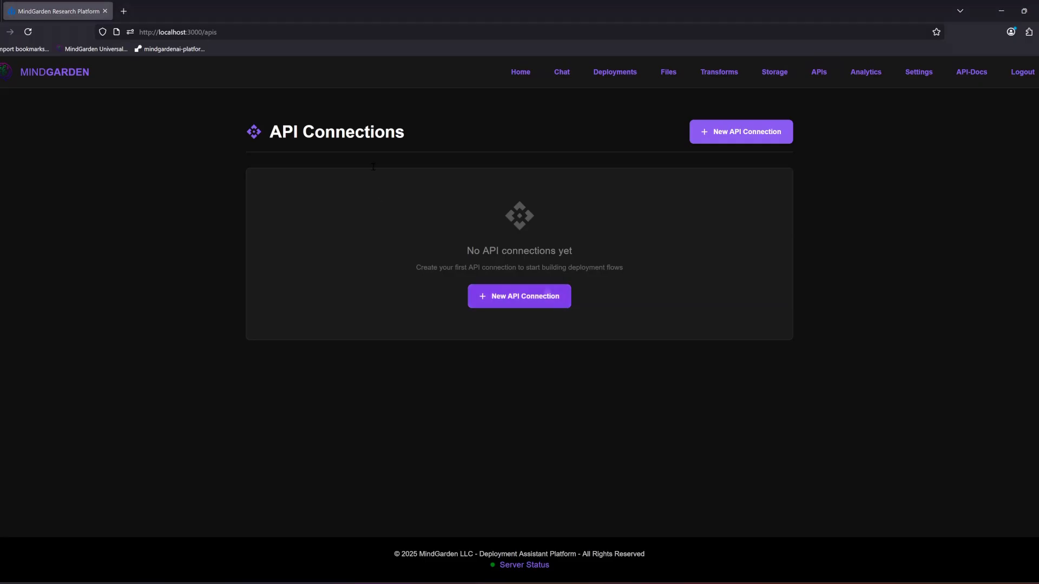
click(535, 305)
click(336, 265)
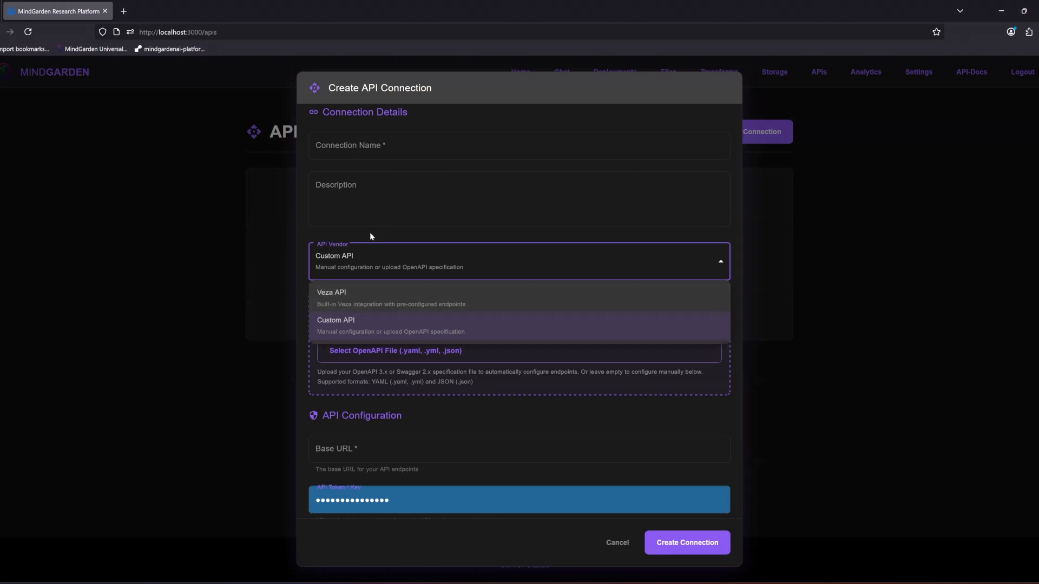
click(321, 209)
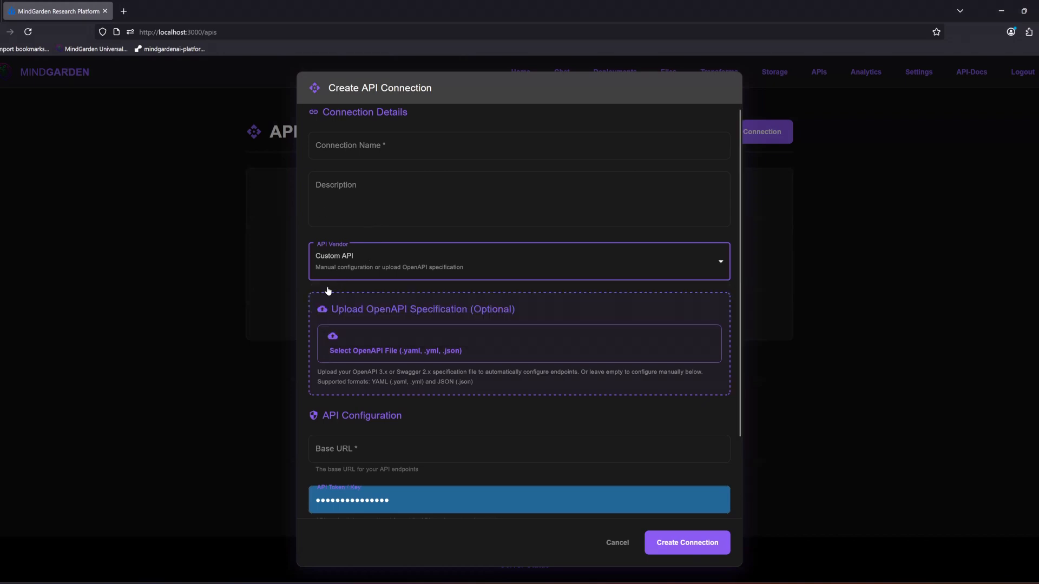
click(350, 268)
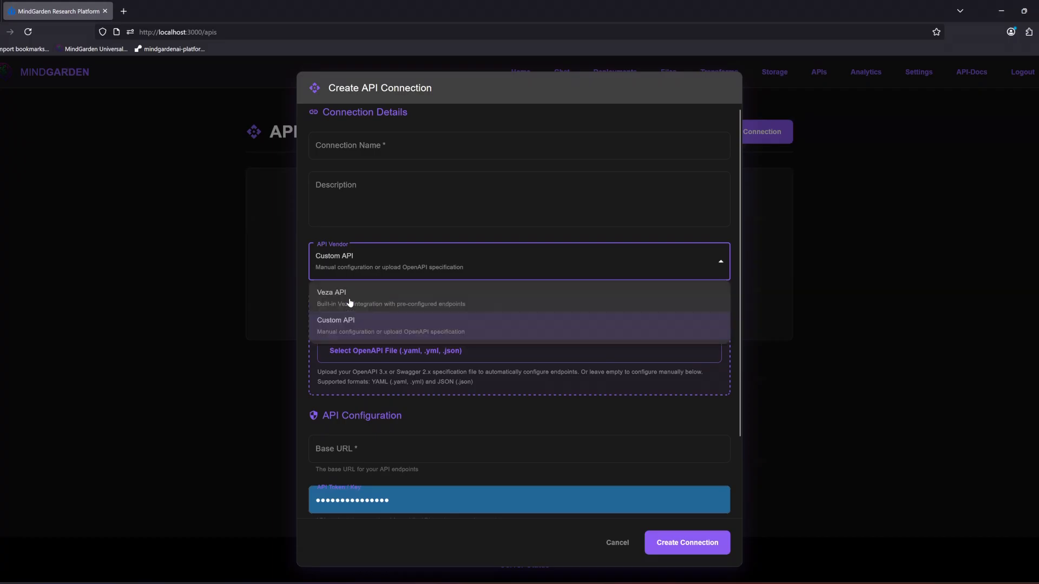
click(375, 301)
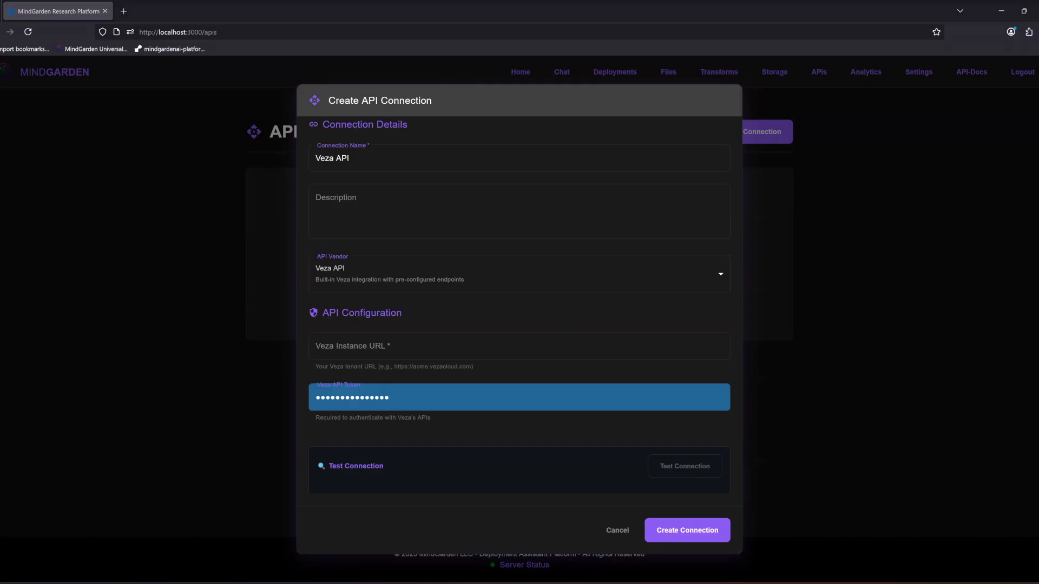
Step: Enter the Veza instance URL, paste the Veza API token and create the connection
click(369, 346)
key(ctrl+v)
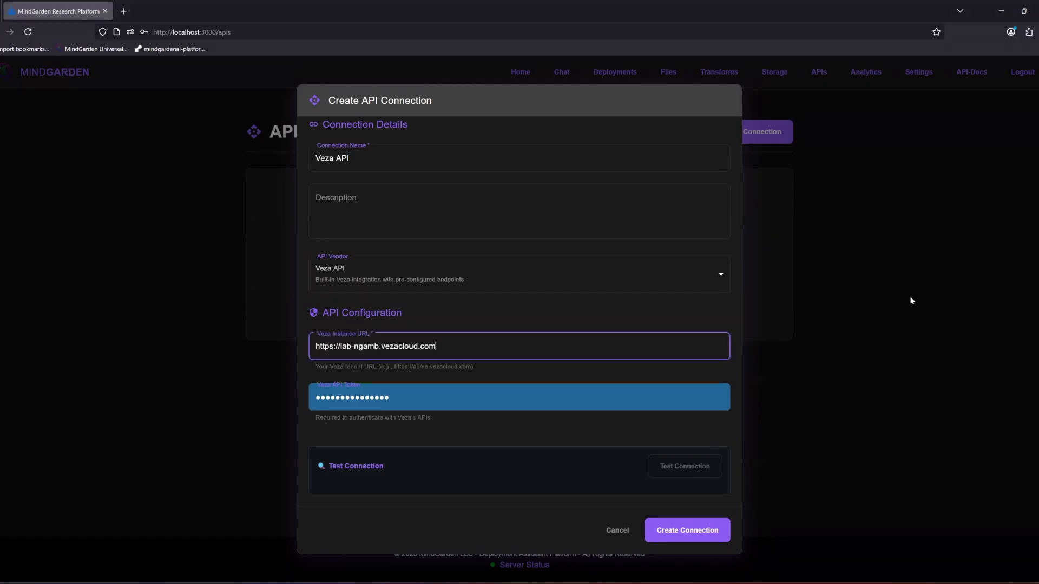
key(alt+Tab)
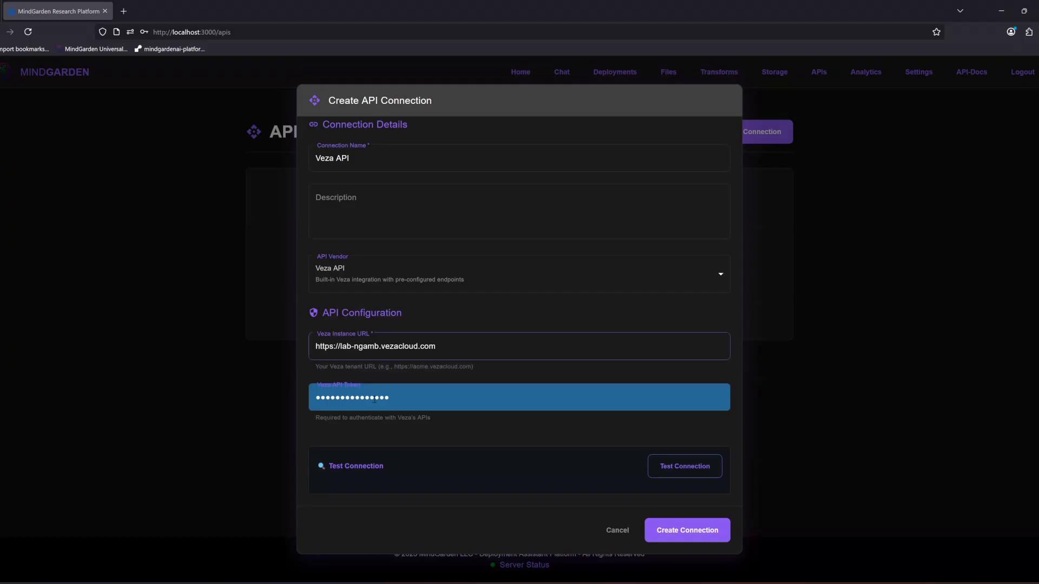
drag(409, 399, 272, 400)
key(ctrl+v)
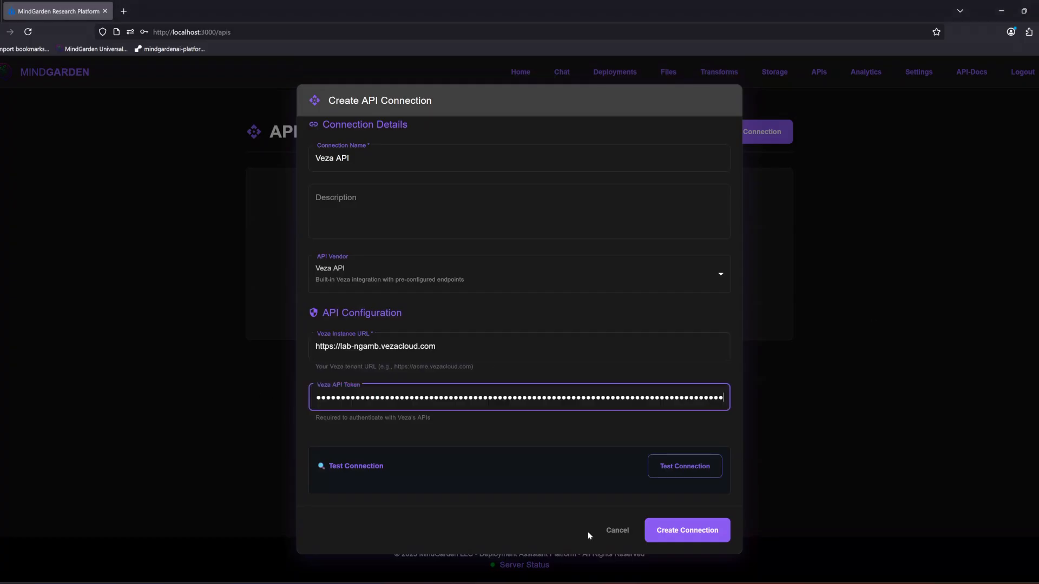
click(679, 536)
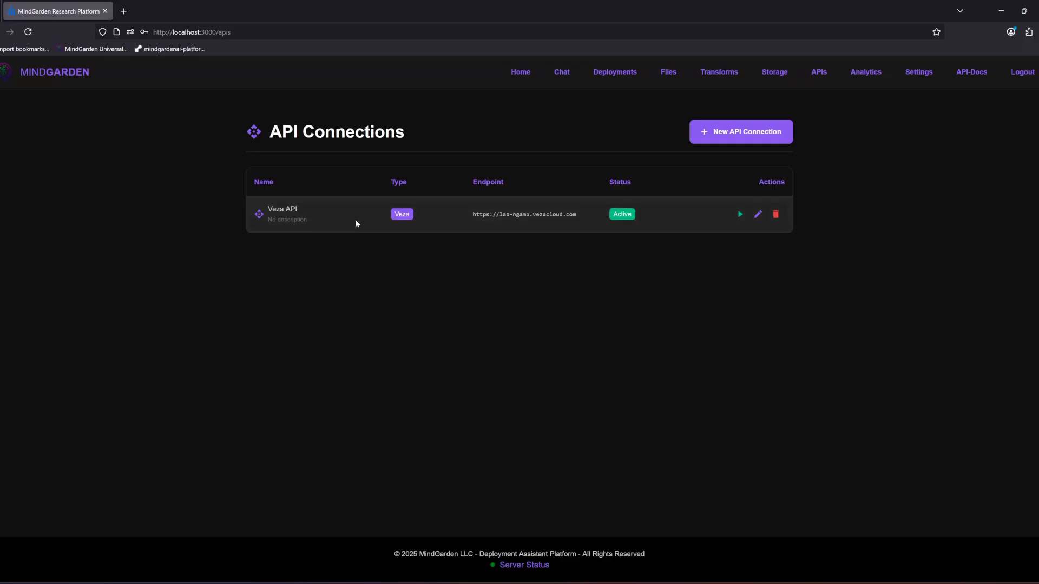
Step: Test the Veza API connection with a call to the GET /echo endpoint and examine the response
click(740, 215)
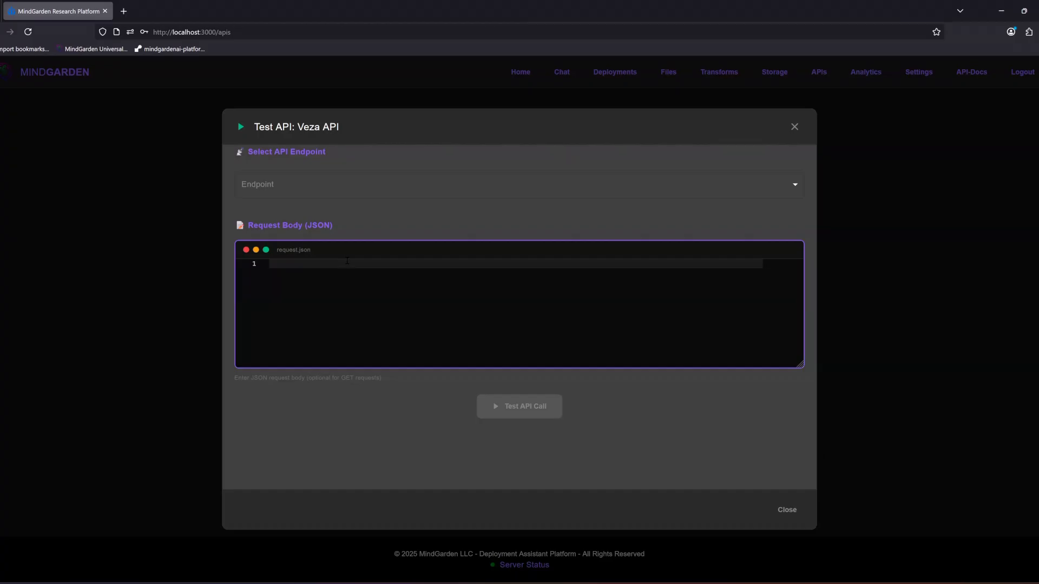
click(324, 184)
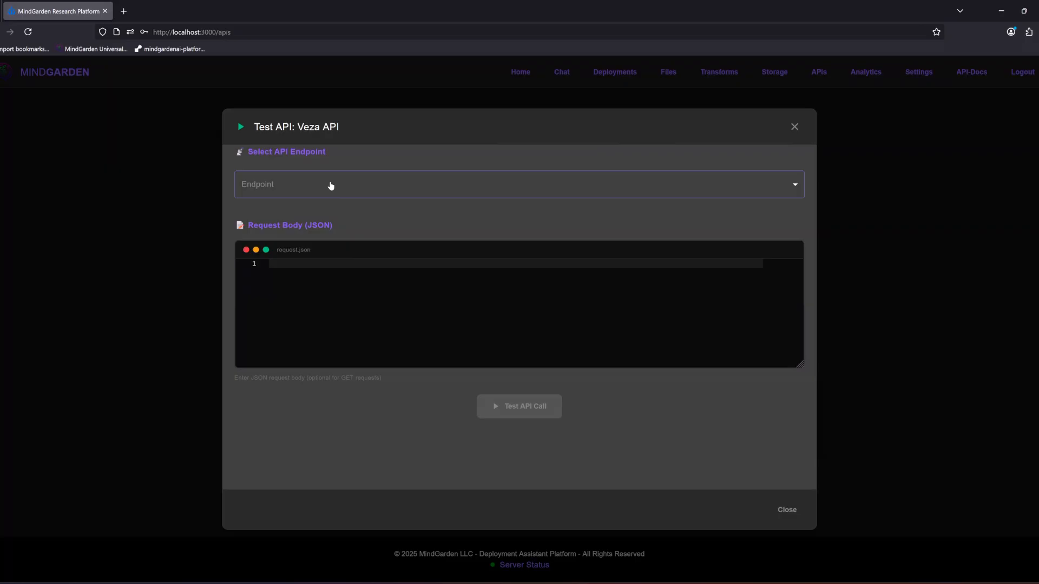
click(326, 192)
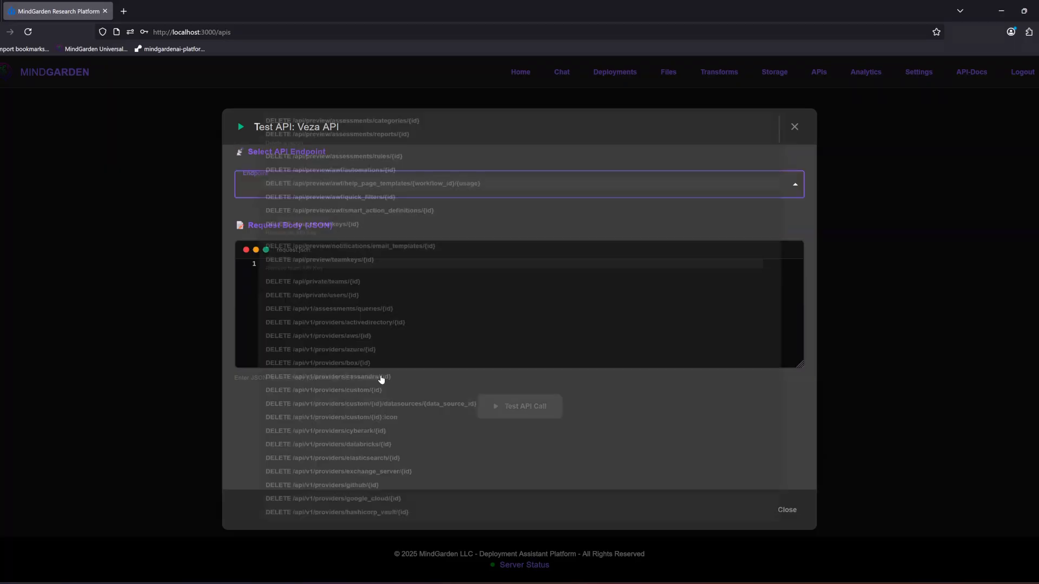
scroll(380, 381, down, 20)
scroll(352, 433, down, 8)
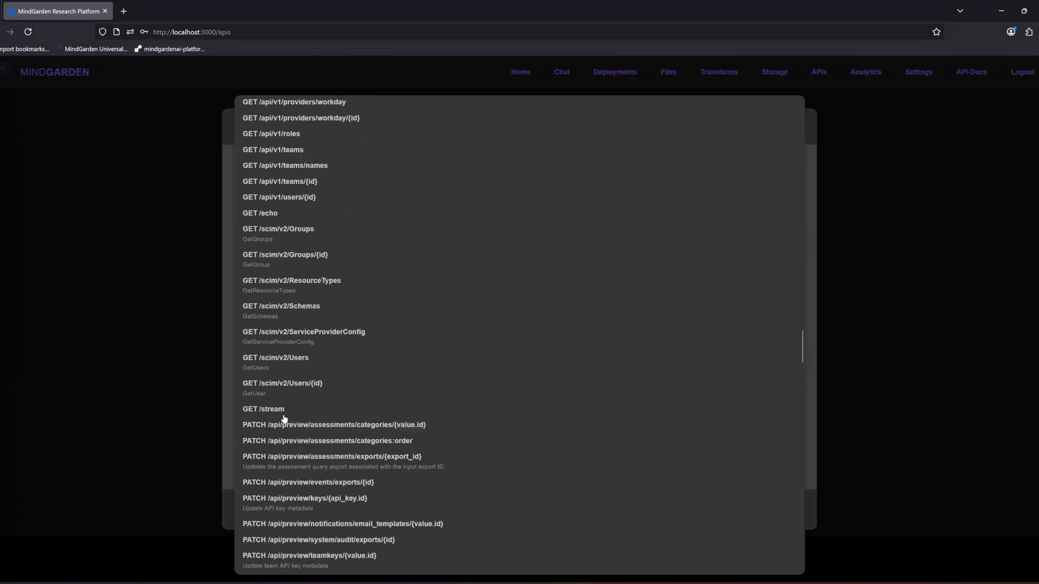
click(357, 214)
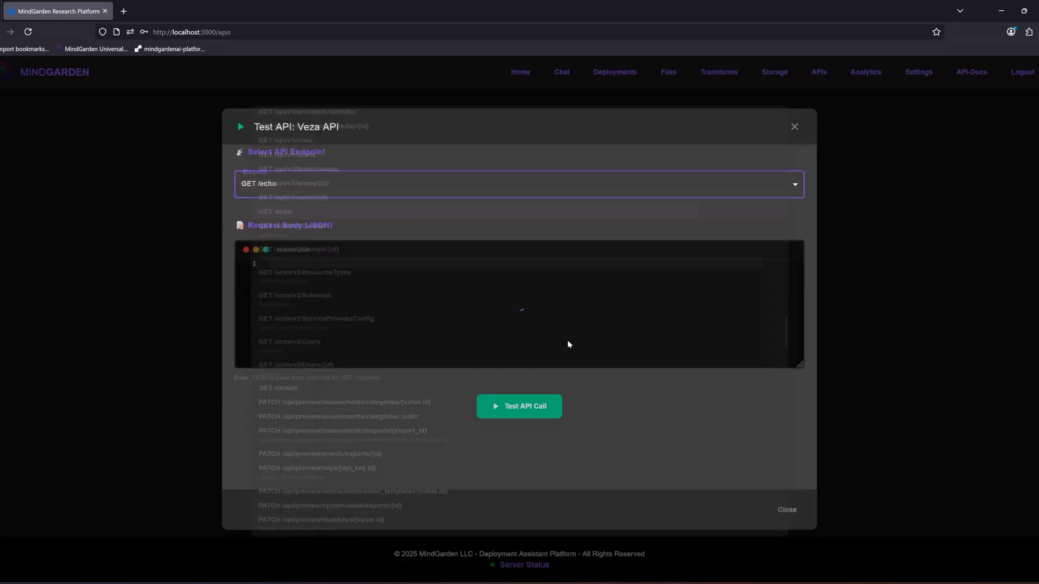
click(497, 414)
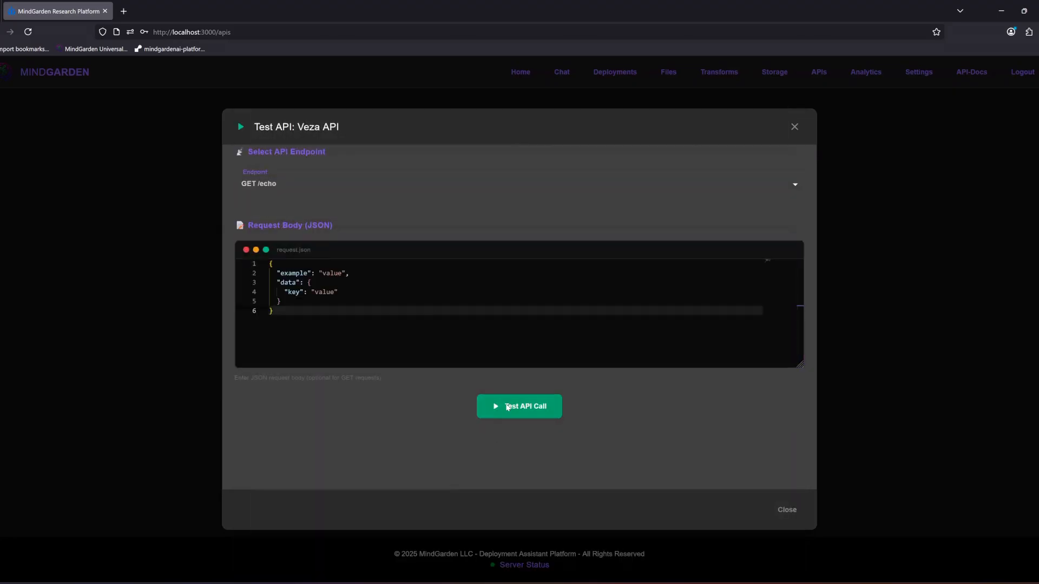
scroll(362, 427, down, 2)
drag(257, 505, 236, 348)
click(684, 497)
drag(685, 496, 542, 351)
Step: Browse the Veza API test endpoints and select GET /api/v1/providers/custom
scroll(684, 368, up, 2)
click(326, 155)
scroll(317, 143, down, 10)
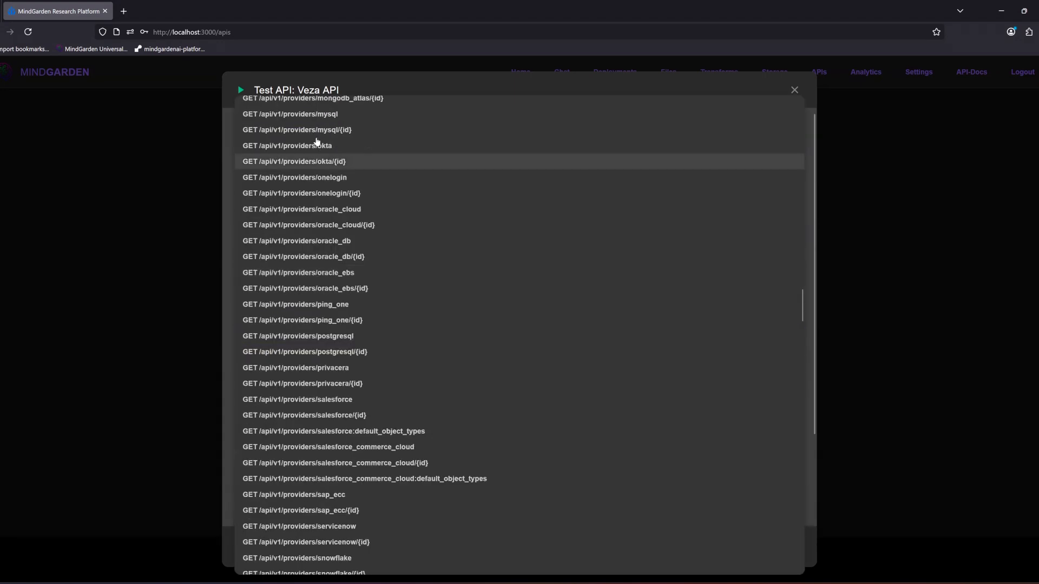
scroll(325, 174, up, 8)
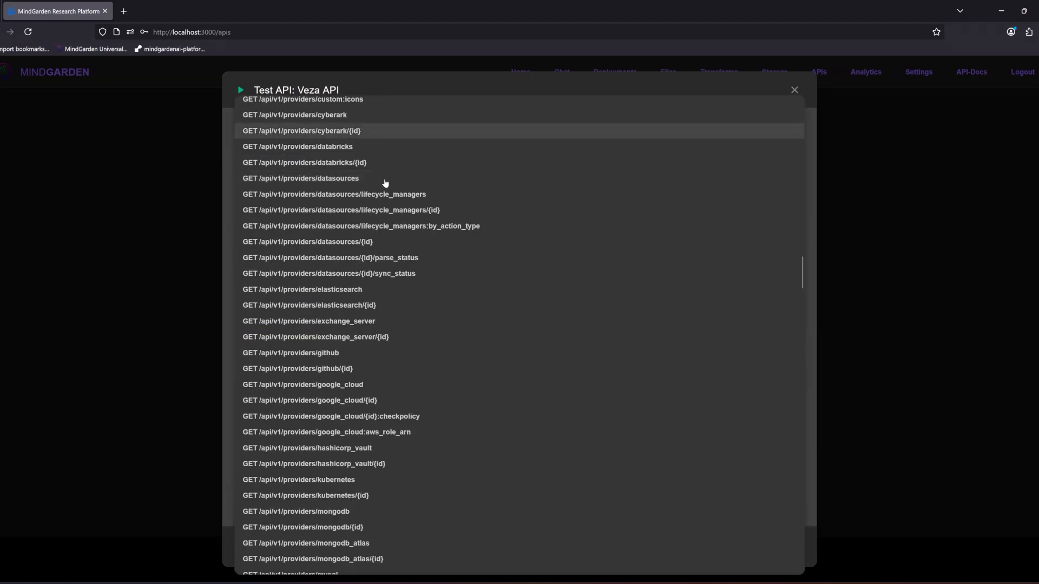
scroll(331, 223, up, 8)
click(325, 439)
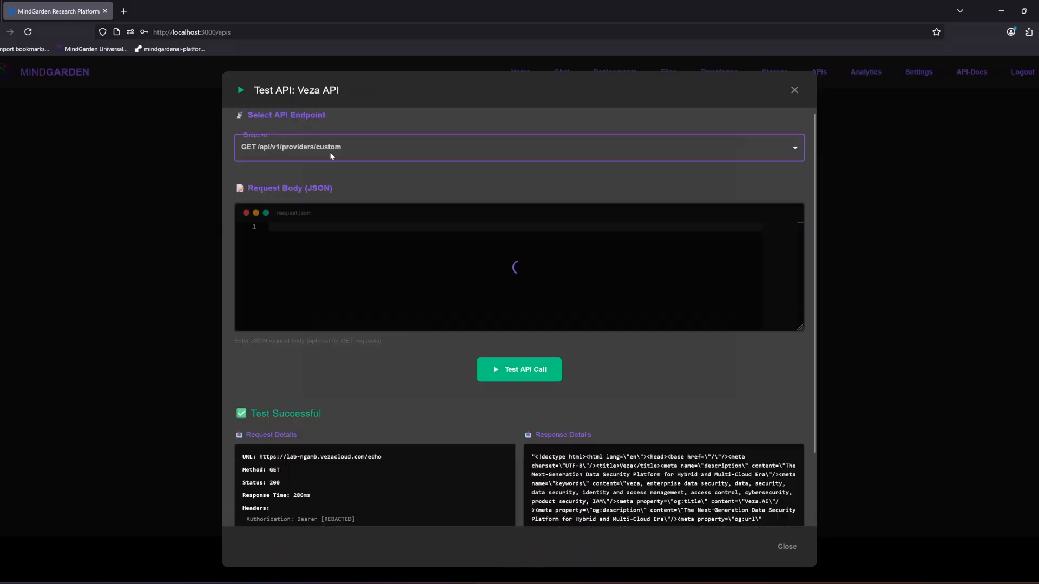
Step: Inspect the example JSON request body of the Veza API test and close the test dialog
click(297, 290)
key(ctrl+a)
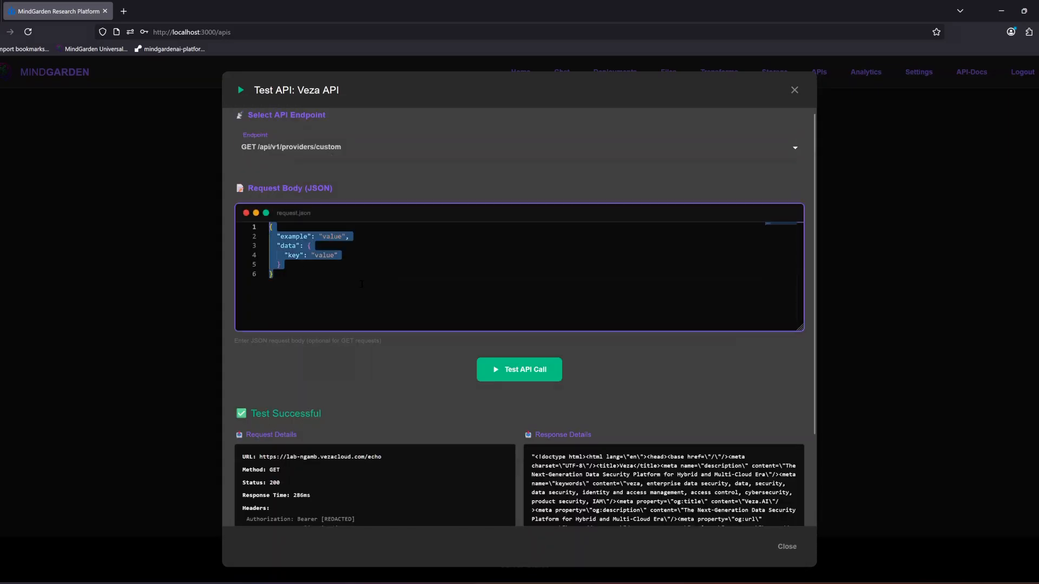
key(BackSpace)
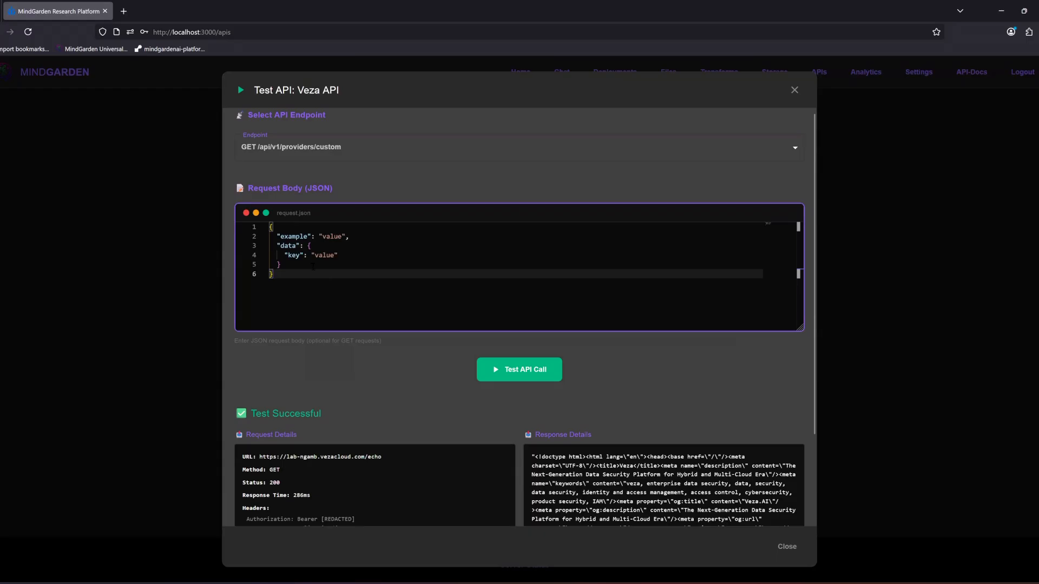
click(324, 256)
click(326, 237)
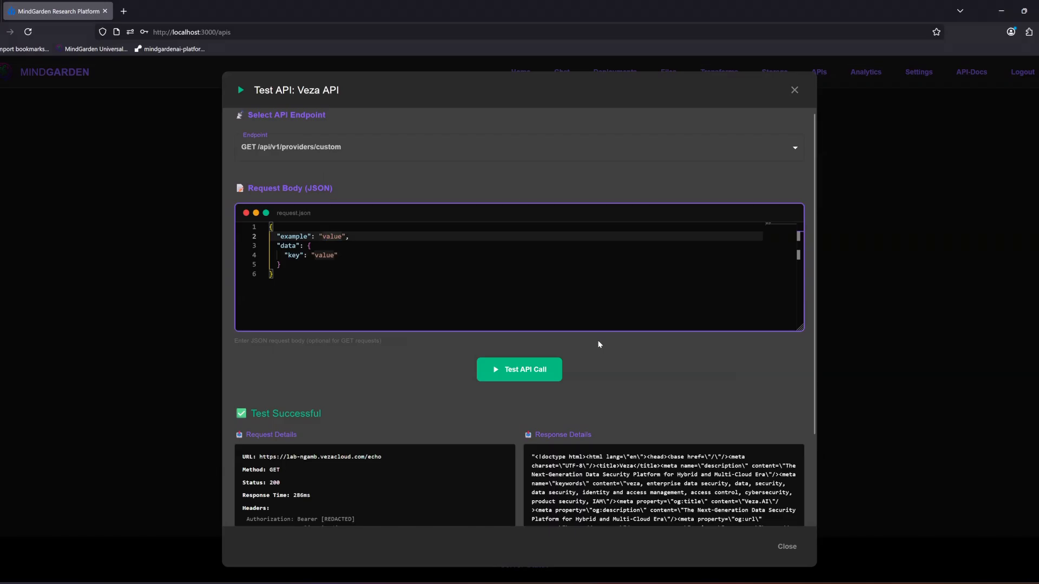
click(793, 548)
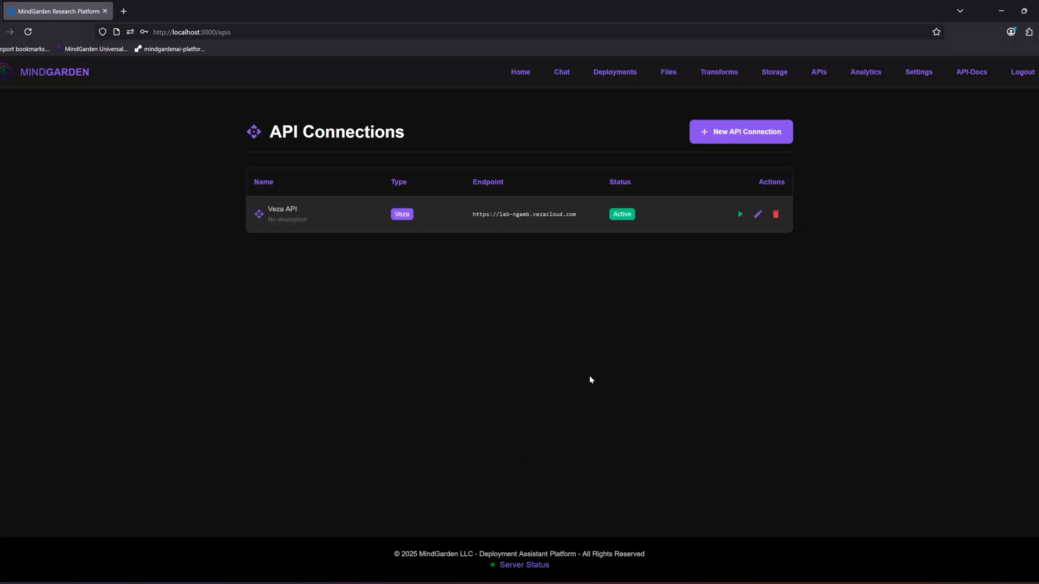
Step: Start a new transform and look through its default business logic script
click(724, 74)
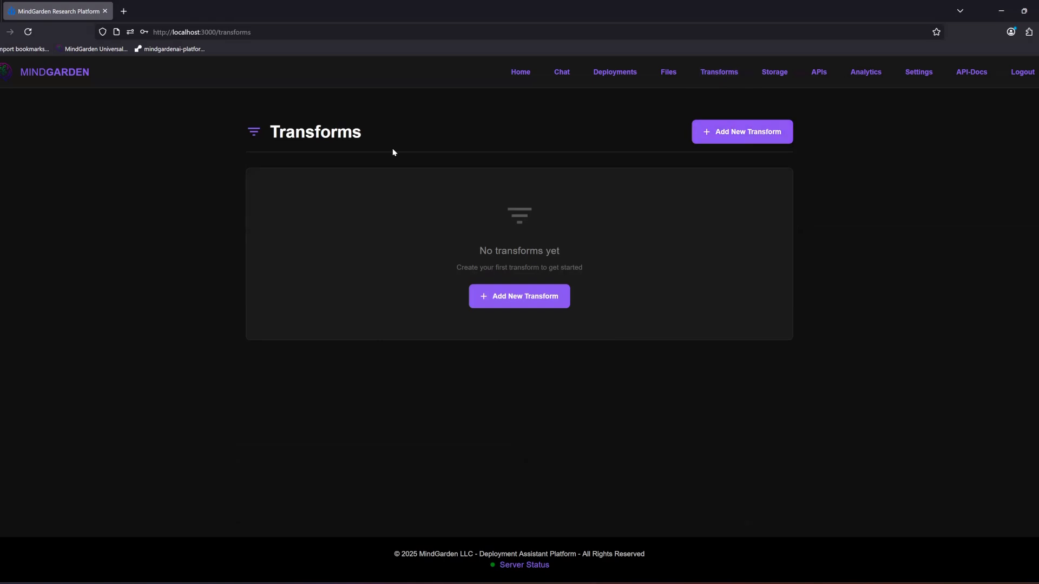
click(484, 302)
click(449, 199)
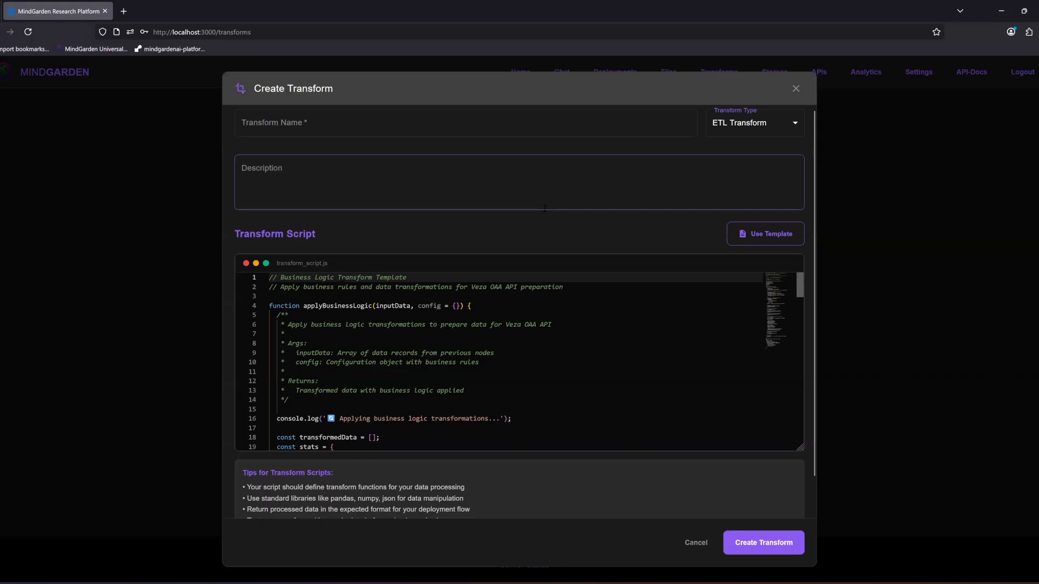
click(564, 399)
scroll(541, 398, down, 13)
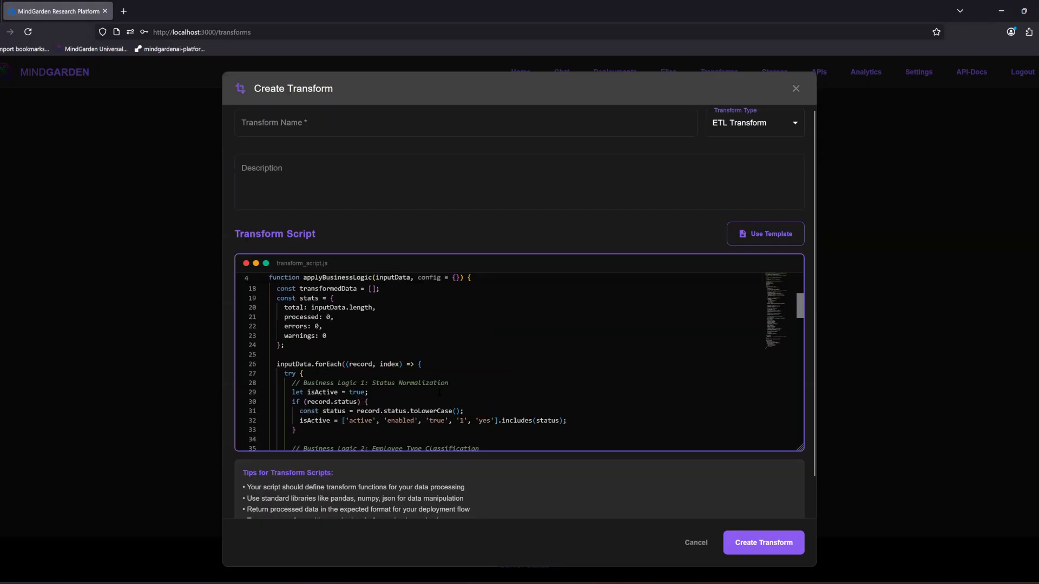
scroll(416, 392, down, 6)
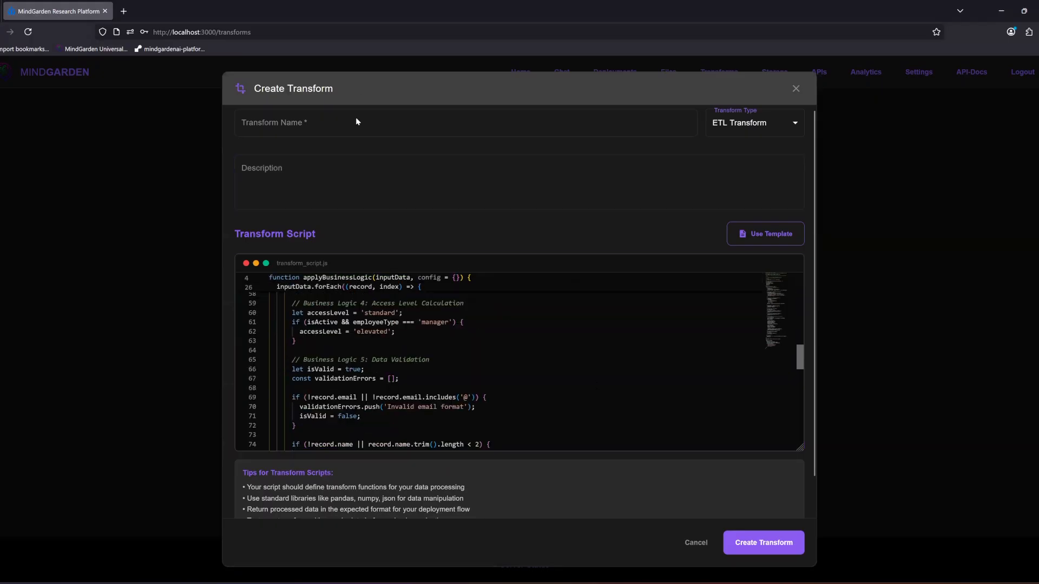
Step: Load the CSV to OAA Transform template into the transform script and review its code
click(768, 240)
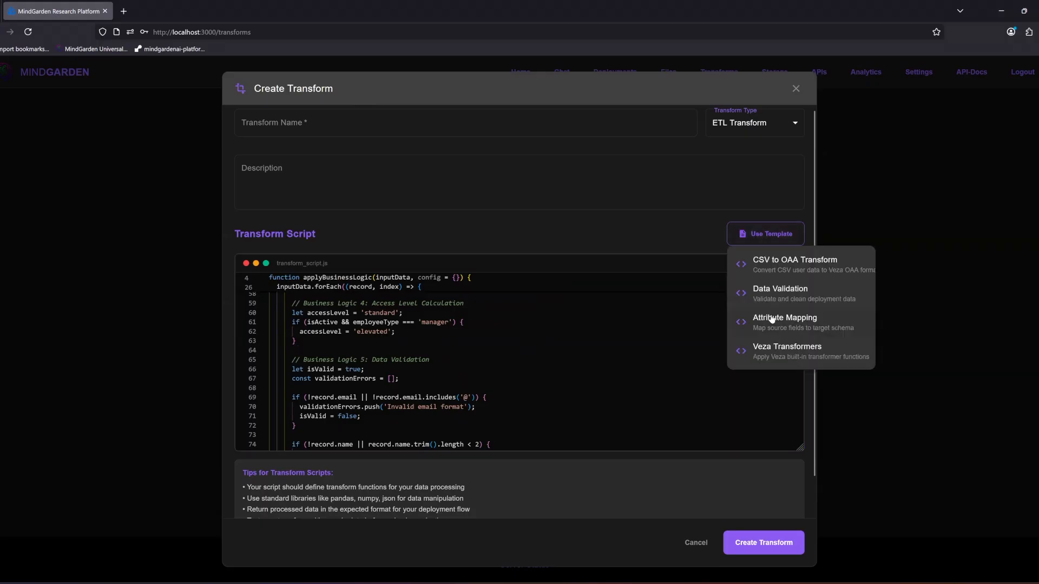
click(844, 262)
scroll(546, 394, down, 15)
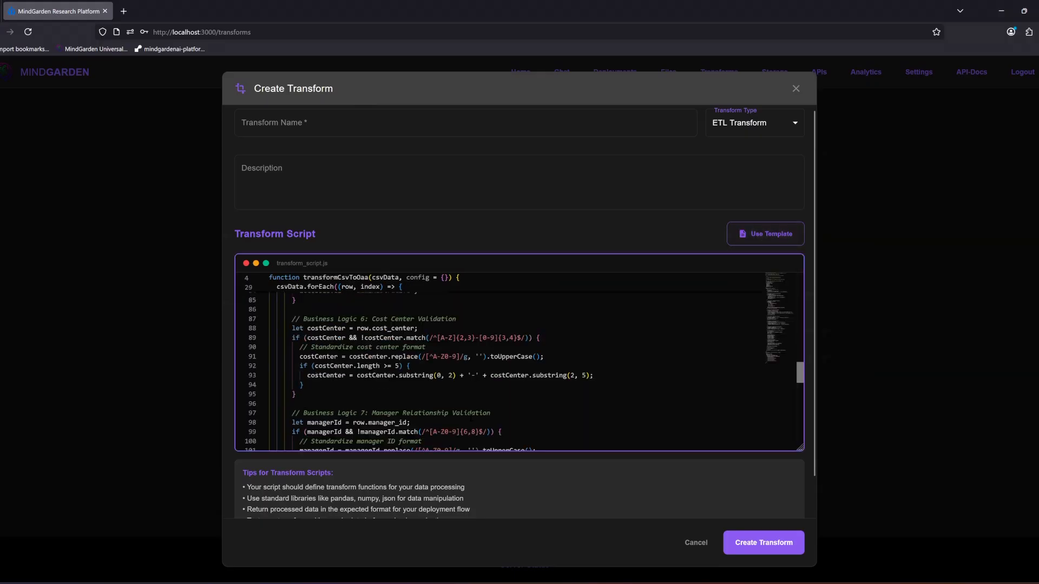
scroll(468, 425, up, 20)
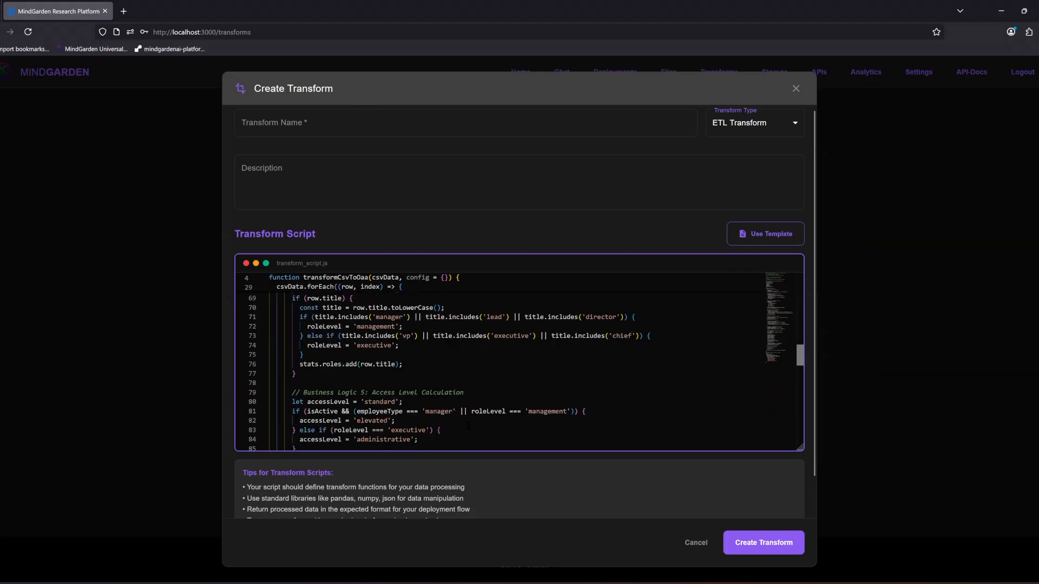
scroll(468, 379, up, 5)
Step: Name the transform CSV to OAA and create it as an ETL Transform
click(371, 124)
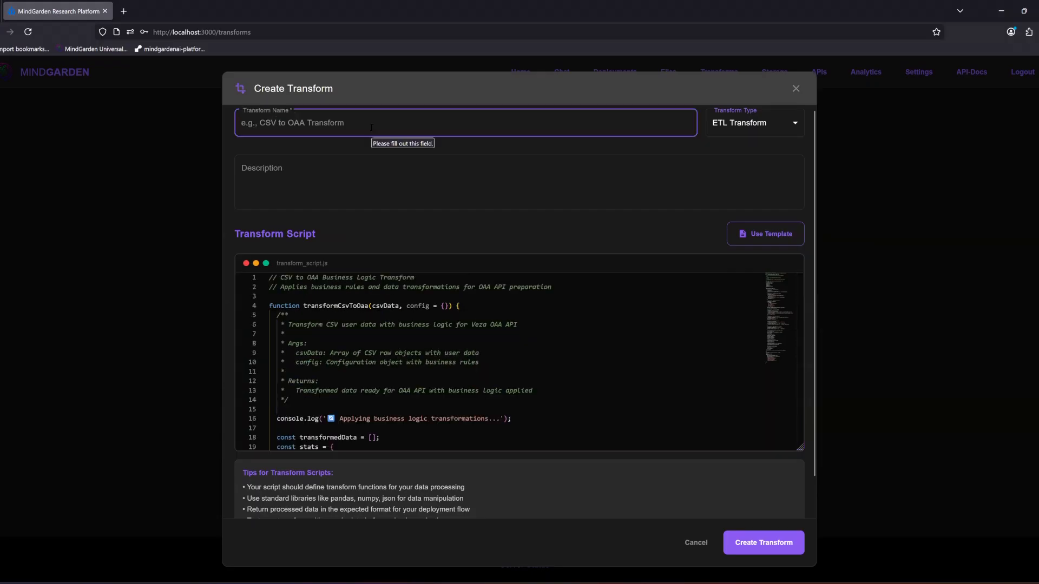
text(C)
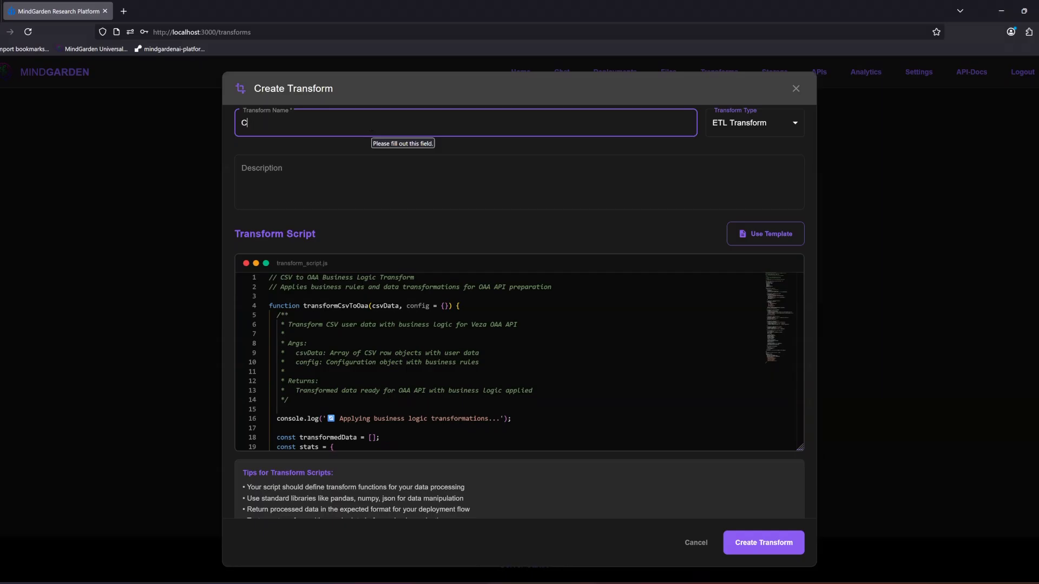
text(SV to OAA)
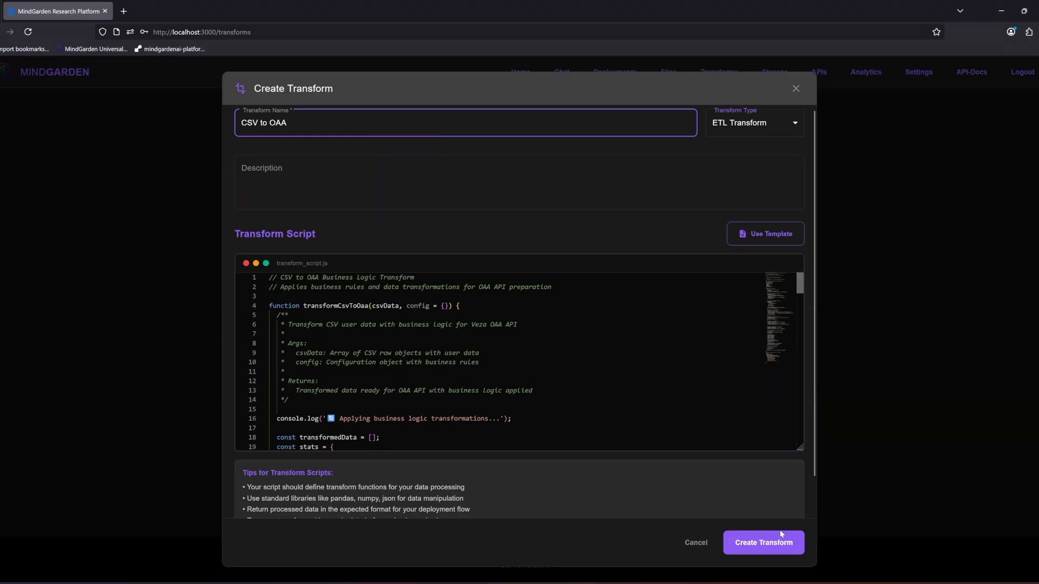
click(763, 547)
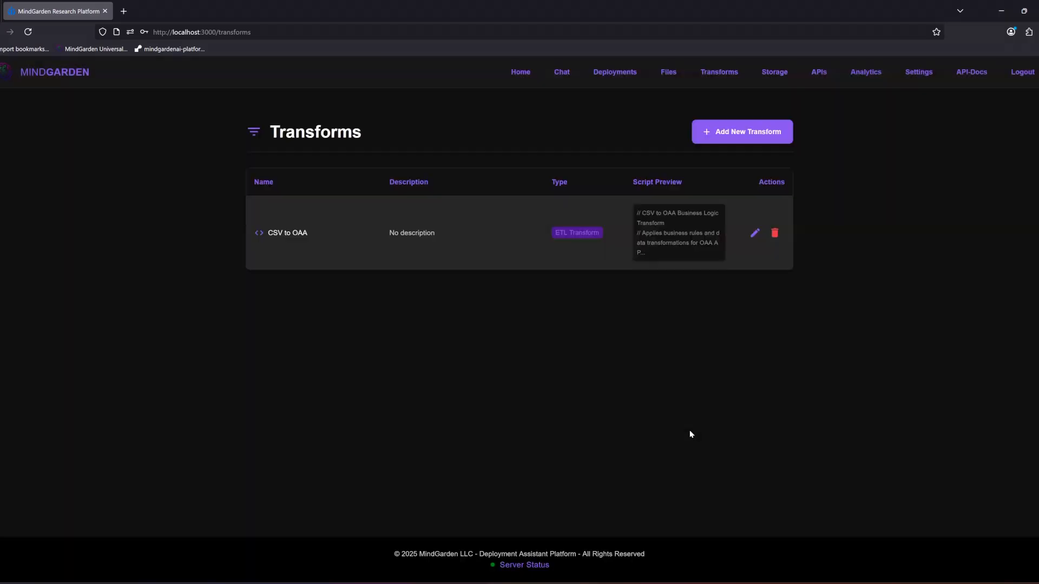
Step: Add a Flow Trigger node to the SimpleTransform deployment's flow and open the node's configuration
click(627, 73)
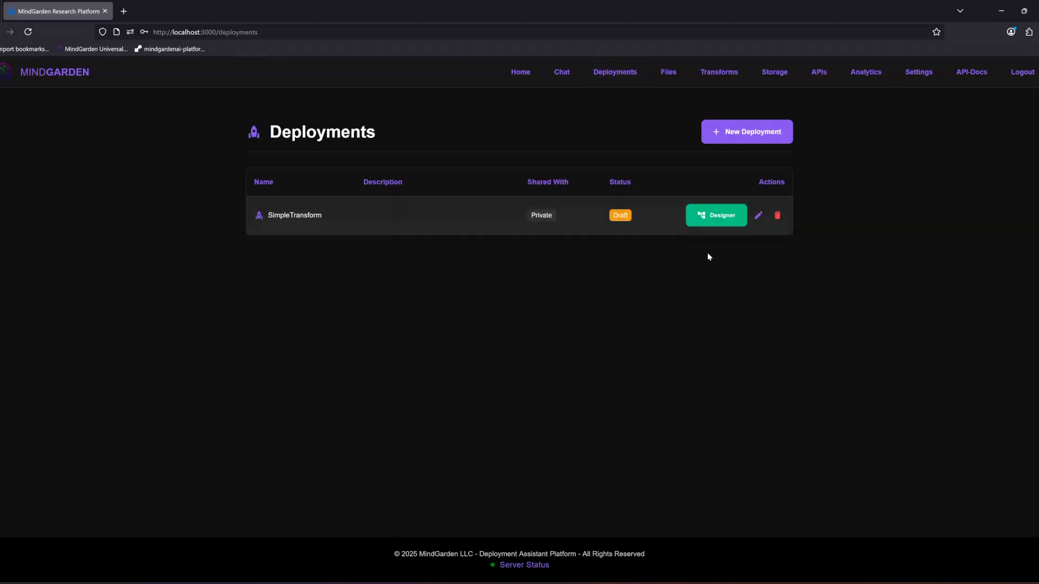
click(712, 216)
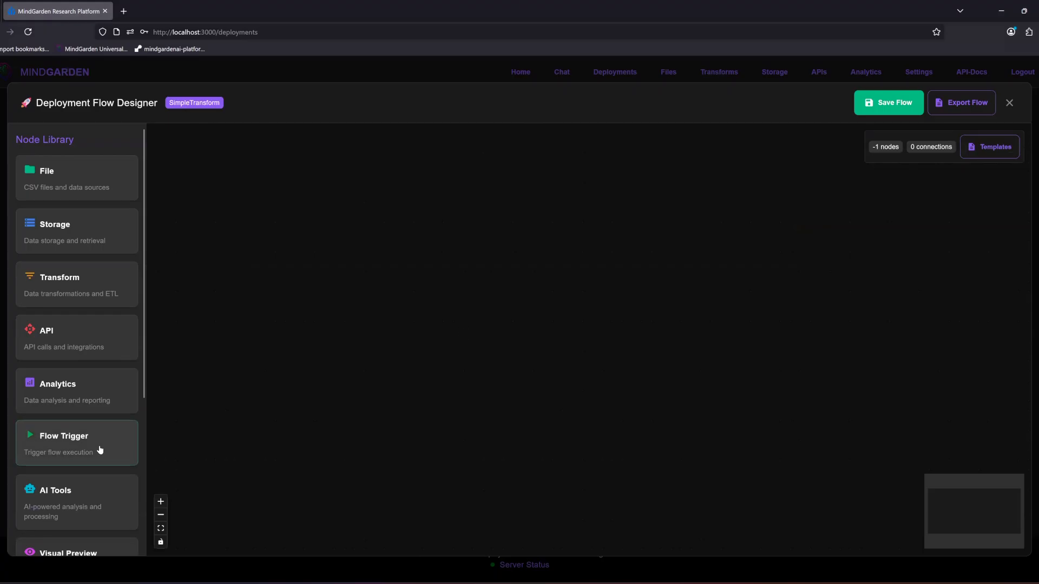
drag(99, 449, 587, 347)
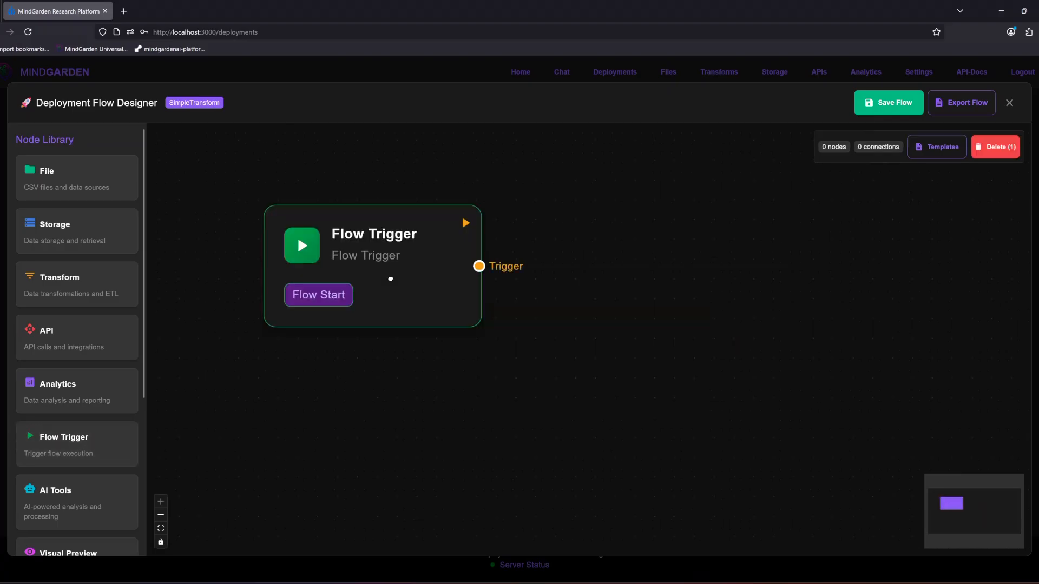
double_click(360, 290)
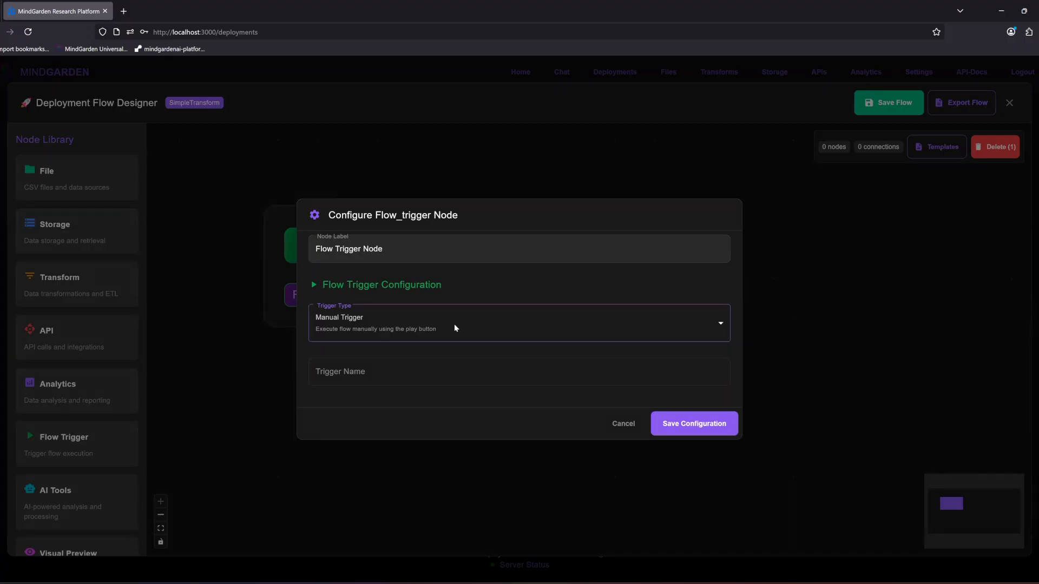
Step: Preview the Scheduled Trigger and Webhook Trigger settings and return the trigger type to Manual Trigger
click(364, 336)
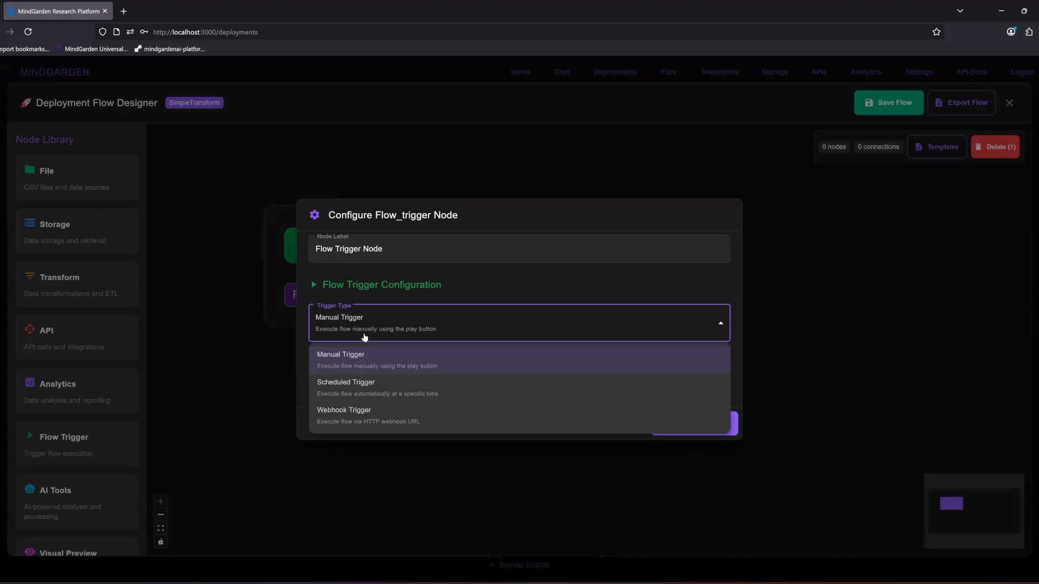
click(377, 395)
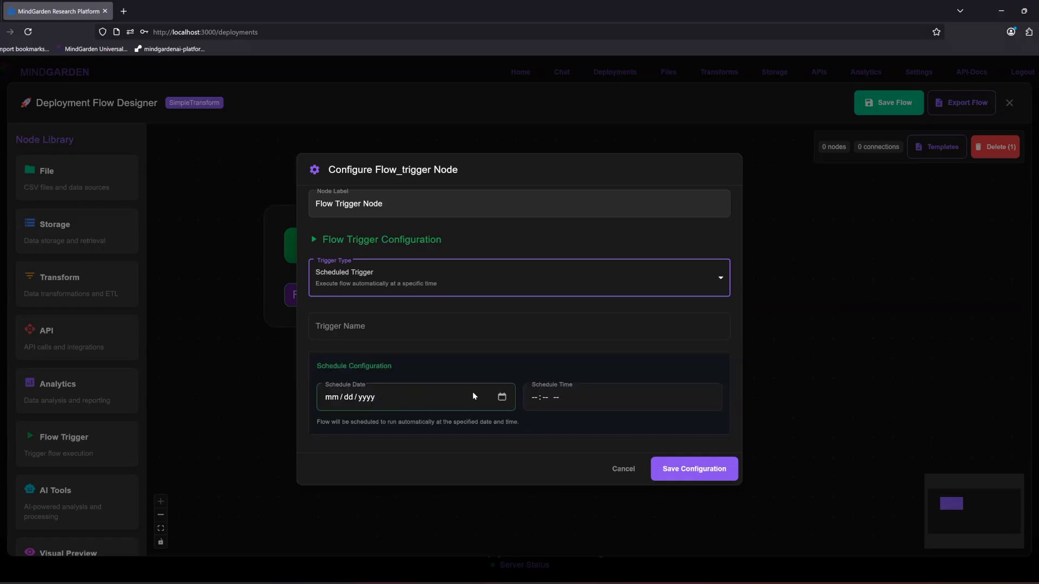
click(404, 283)
click(382, 374)
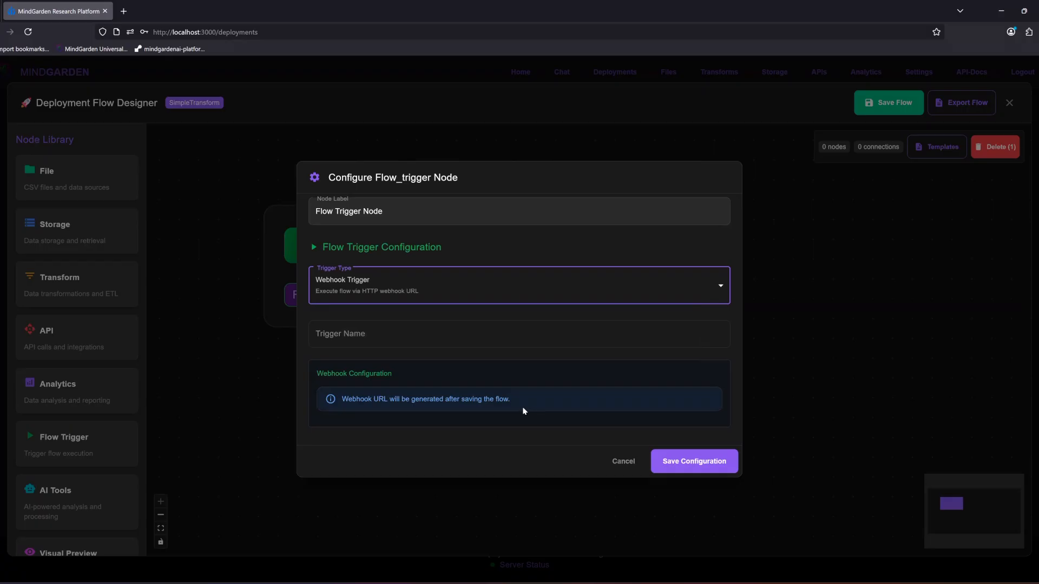
click(418, 290)
click(365, 319)
Step: Name the manual trigger Start and save the node configuration
click(365, 370)
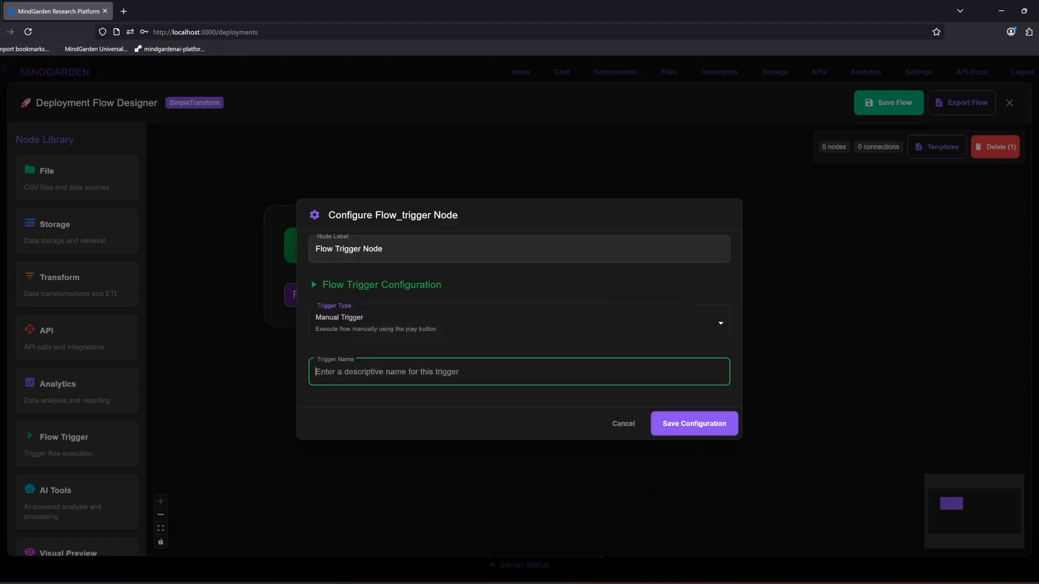
text(Start)
click(694, 424)
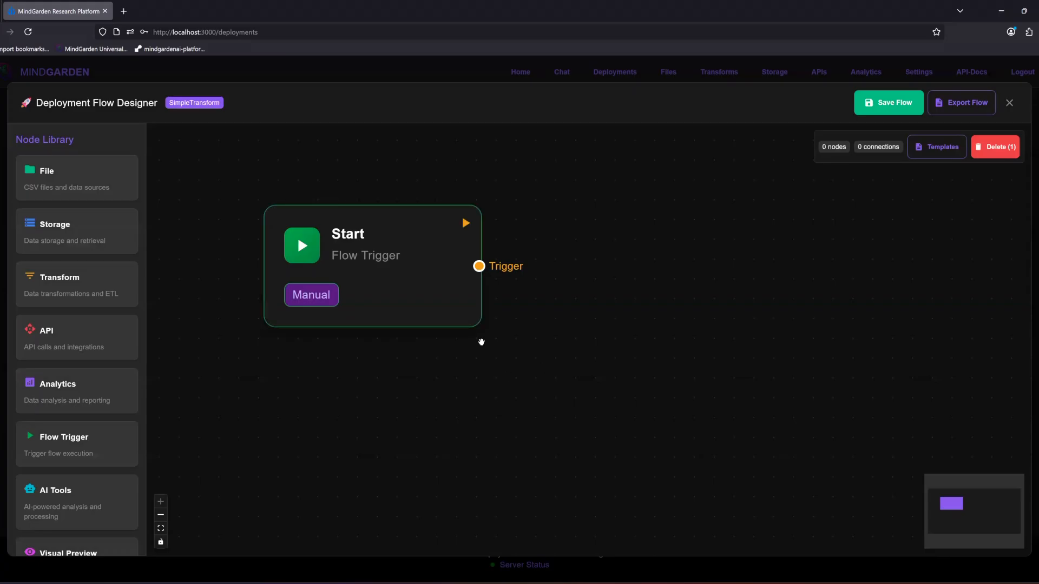
Step: Add a File node beside the Start node and connect the Start trigger output to its trigger input
scroll(465, 332, down, 3)
drag(430, 313, 371, 287)
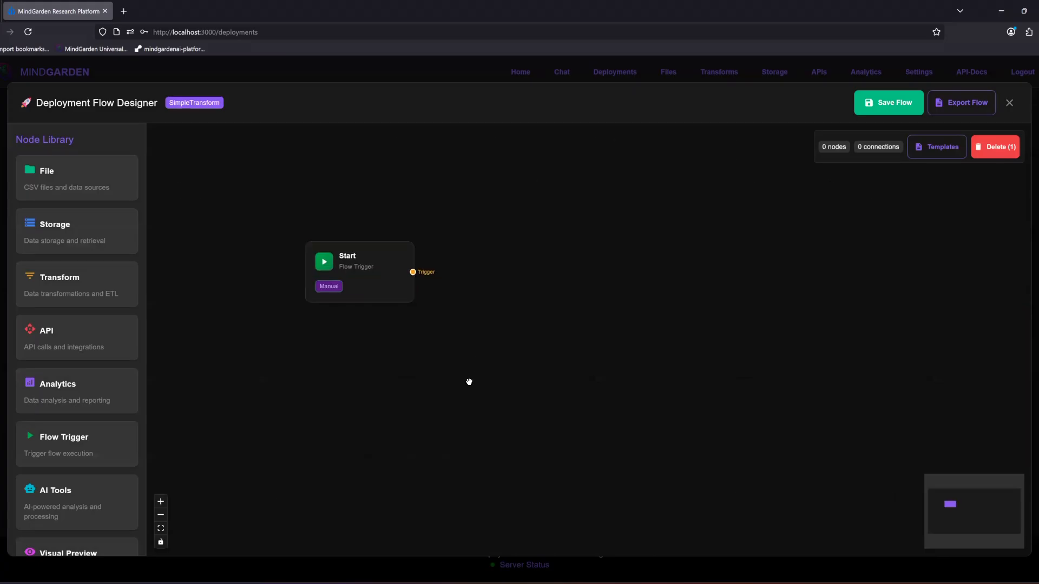
drag(444, 372, 381, 397)
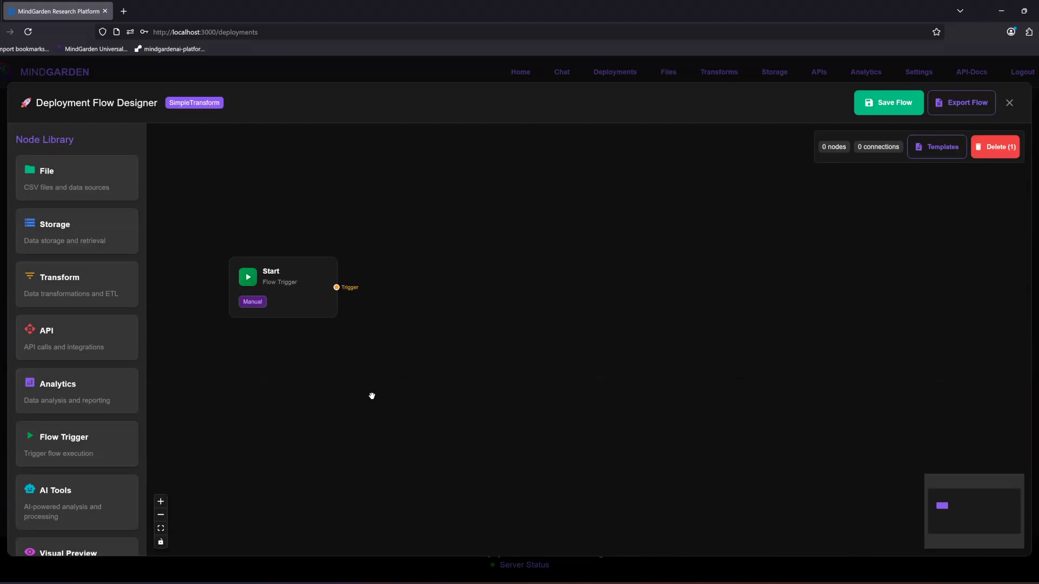
drag(102, 178, 513, 372)
drag(373, 355, 513, 319)
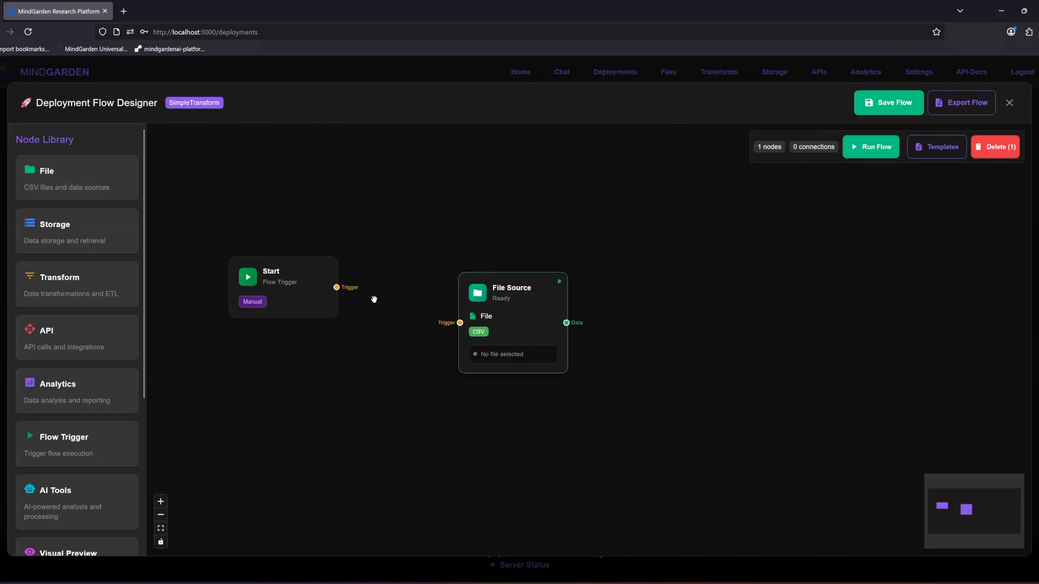
drag(337, 288, 460, 322)
Step: Configure the File node with the label AD_Sample and the file sample_ad_users.csv, and save the configuration
drag(521, 302, 496, 321)
double_click(495, 321)
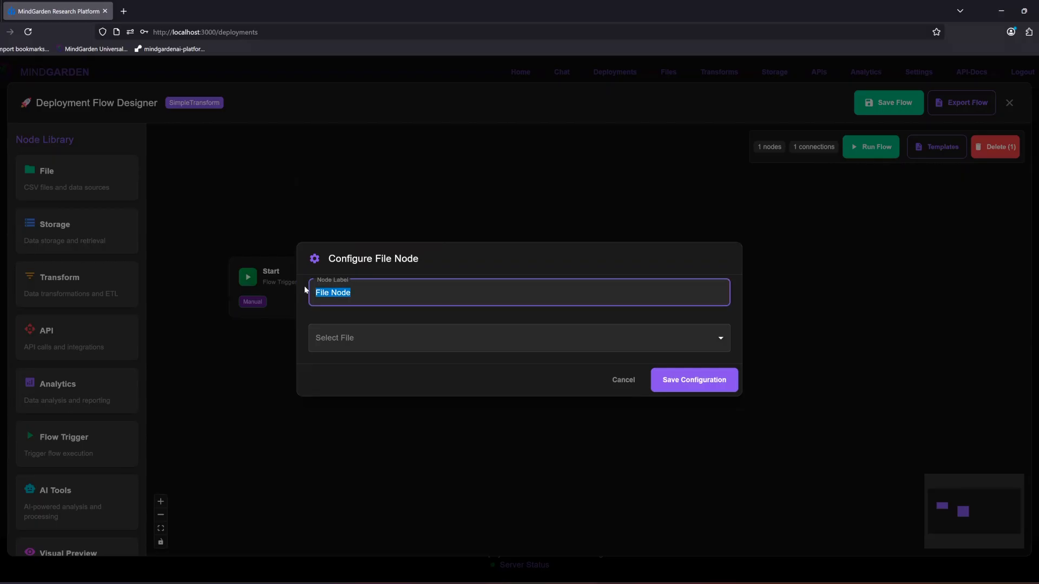
text(AD_Sample)
click(373, 347)
click(355, 366)
click(697, 380)
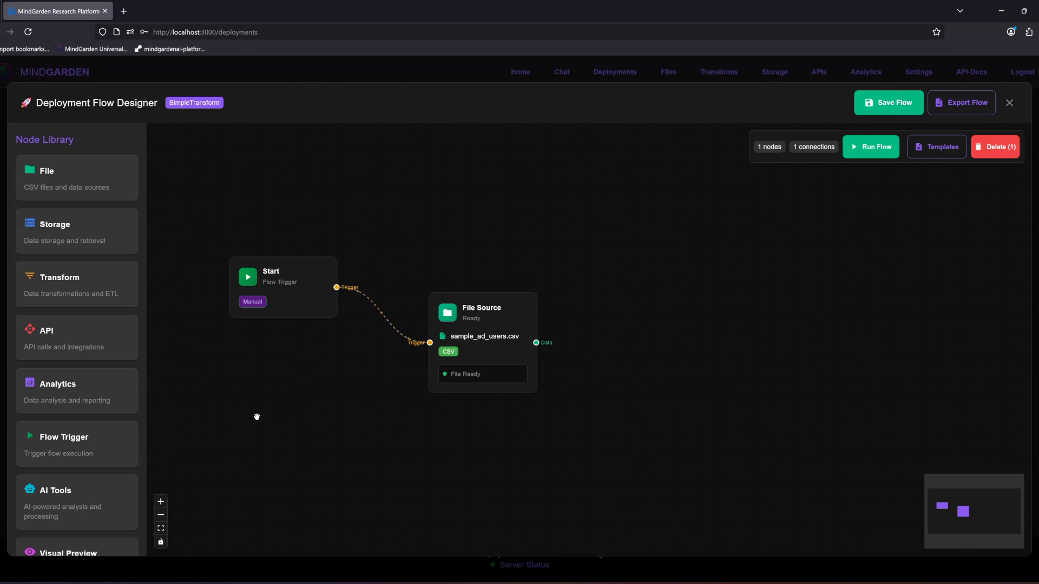
Step: Add a Transform node fed by the File Source's data output and move both nodes closer to the Start node
drag(88, 295, 706, 310)
drag(536, 342, 652, 314)
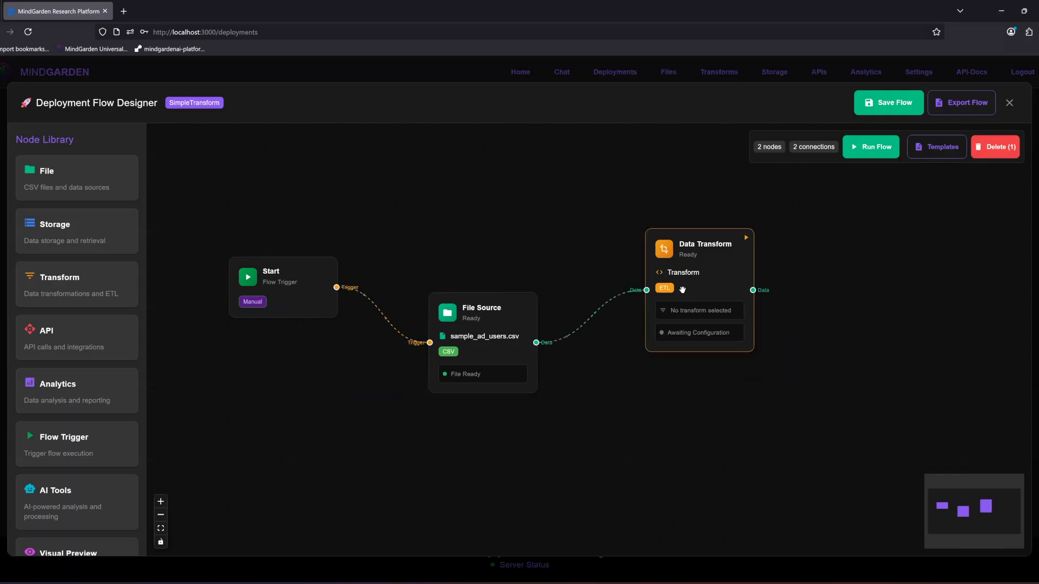
click(487, 336)
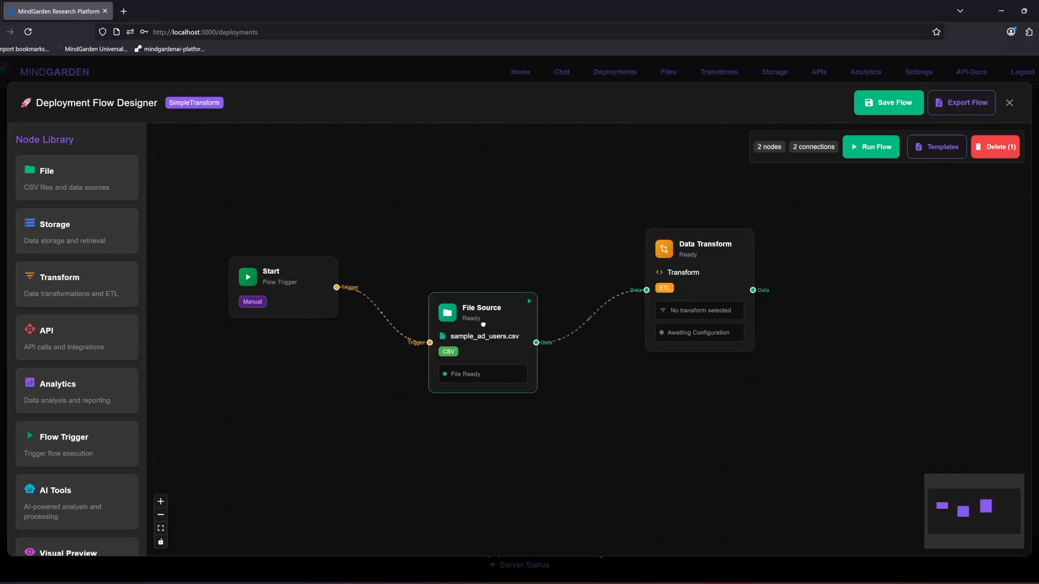
click(677, 284)
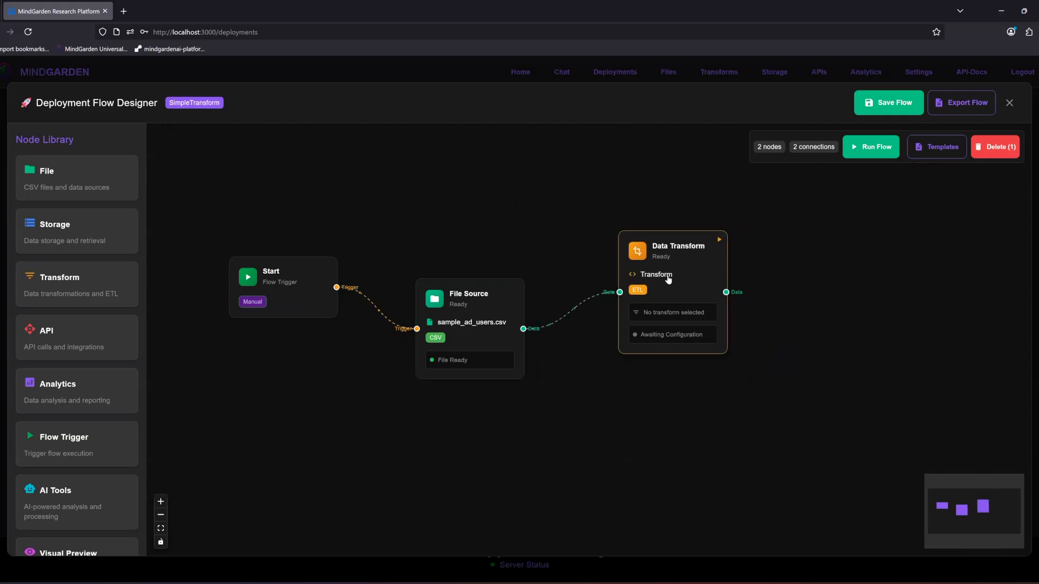
Step: Open the Data Transform node's configuration and look at the available transform scripts
double_click(671, 282)
click(541, 196)
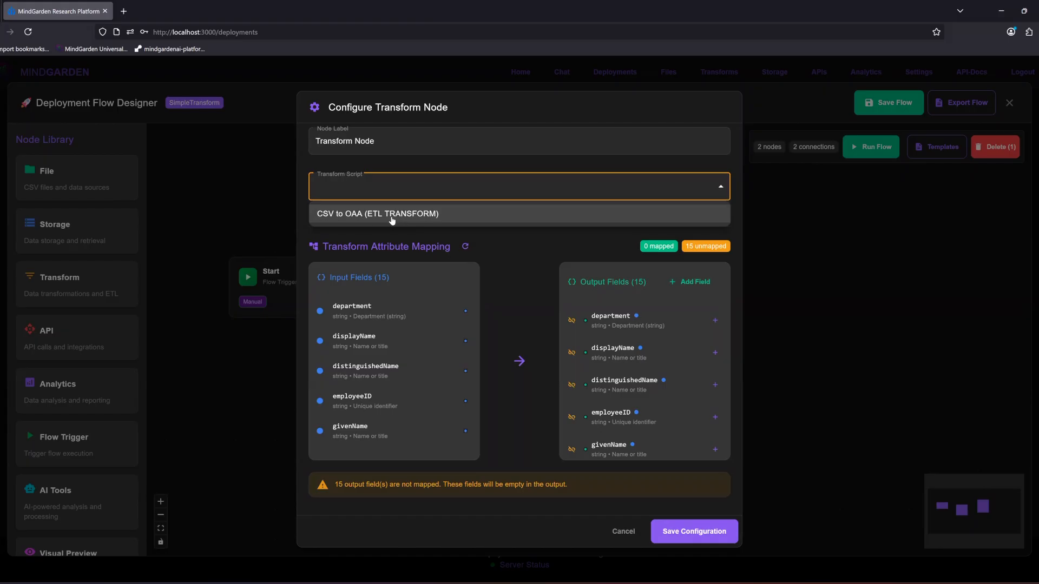
click(399, 231)
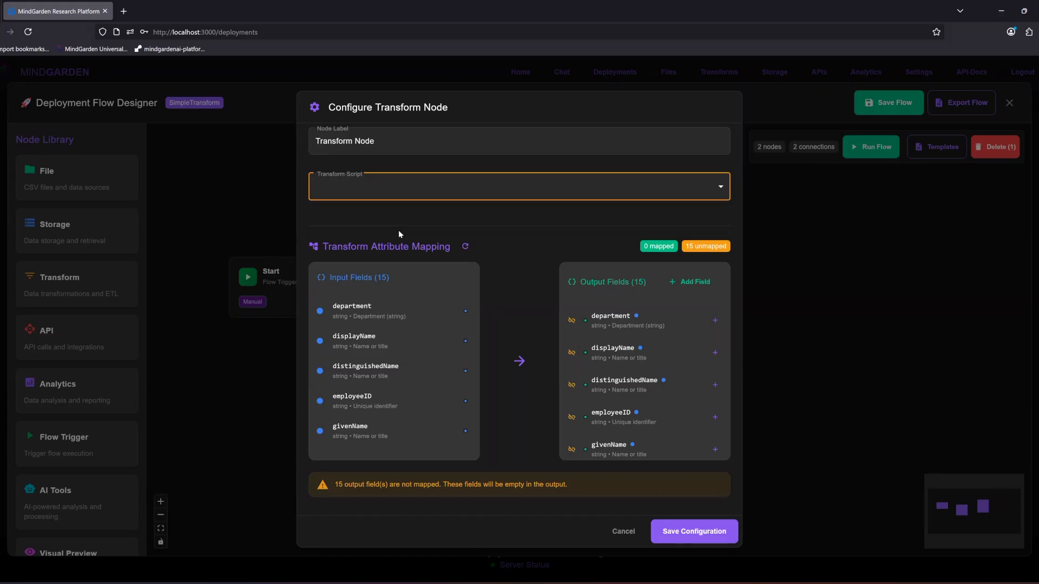
click(398, 230)
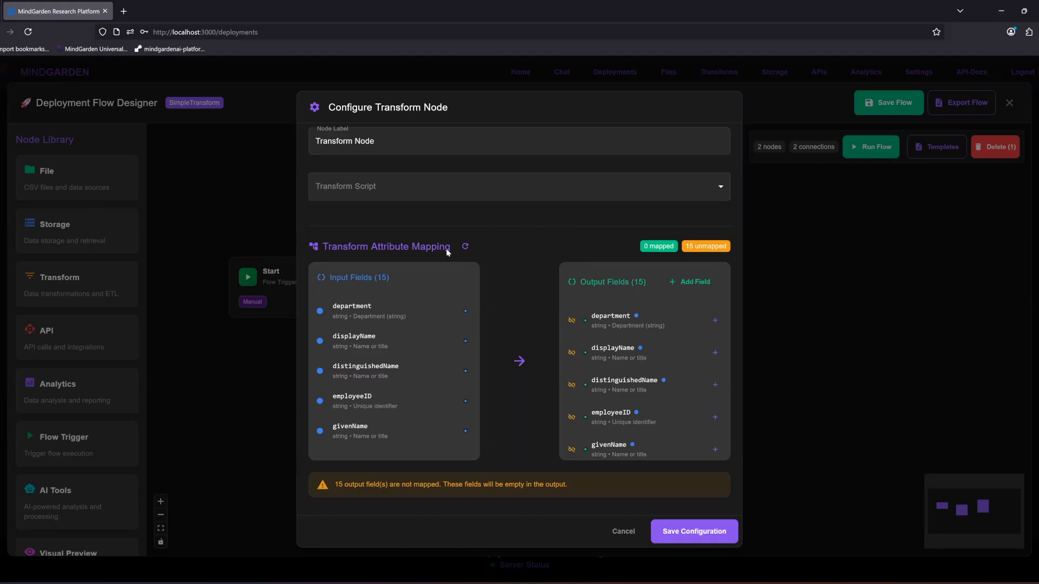
Step: Map the department output field of the Transform node as a Direct Copy of the department input field
click(716, 327)
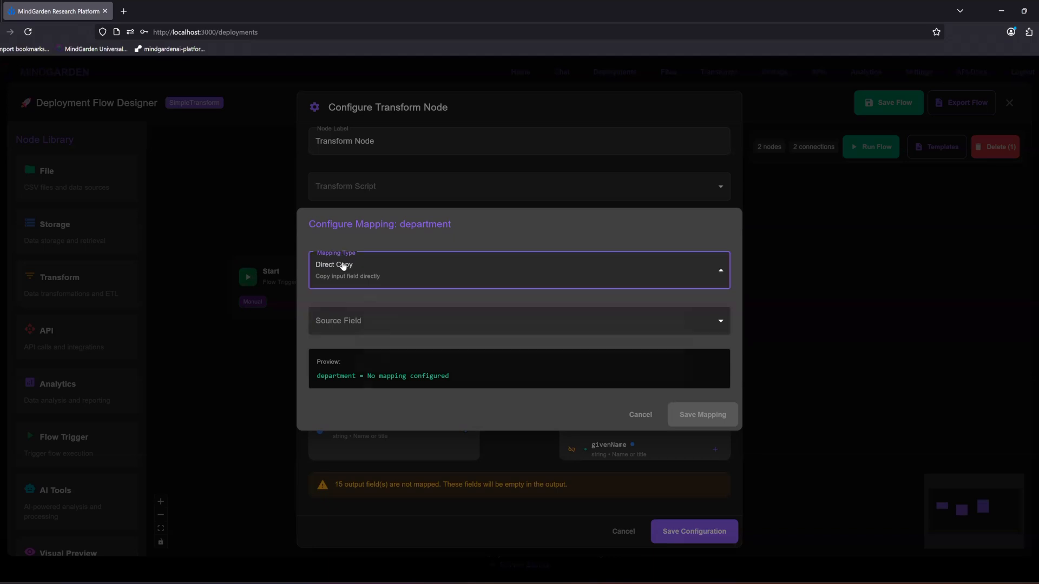
click(343, 264)
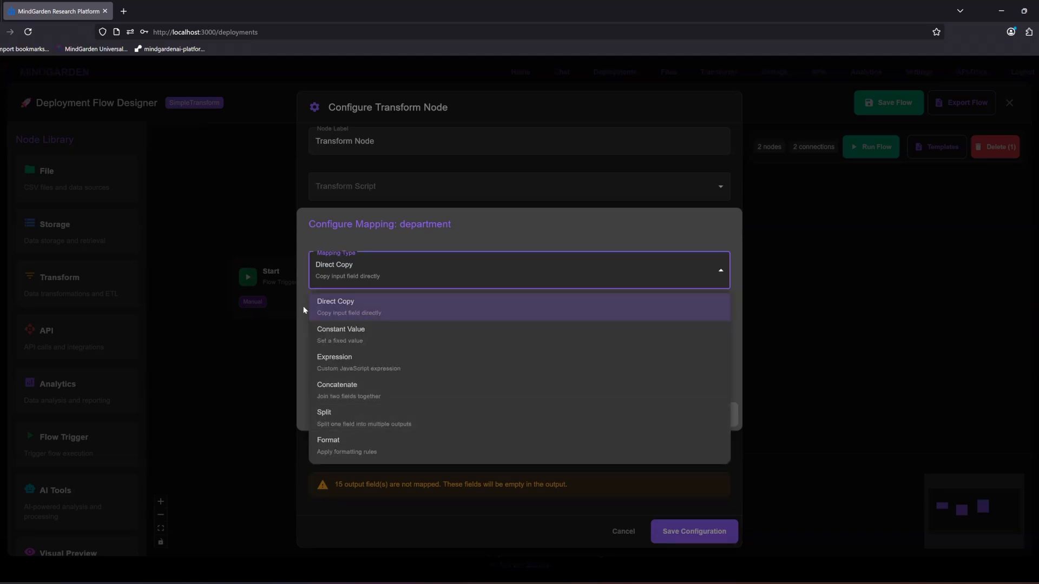
click(320, 314)
click(318, 323)
click(387, 341)
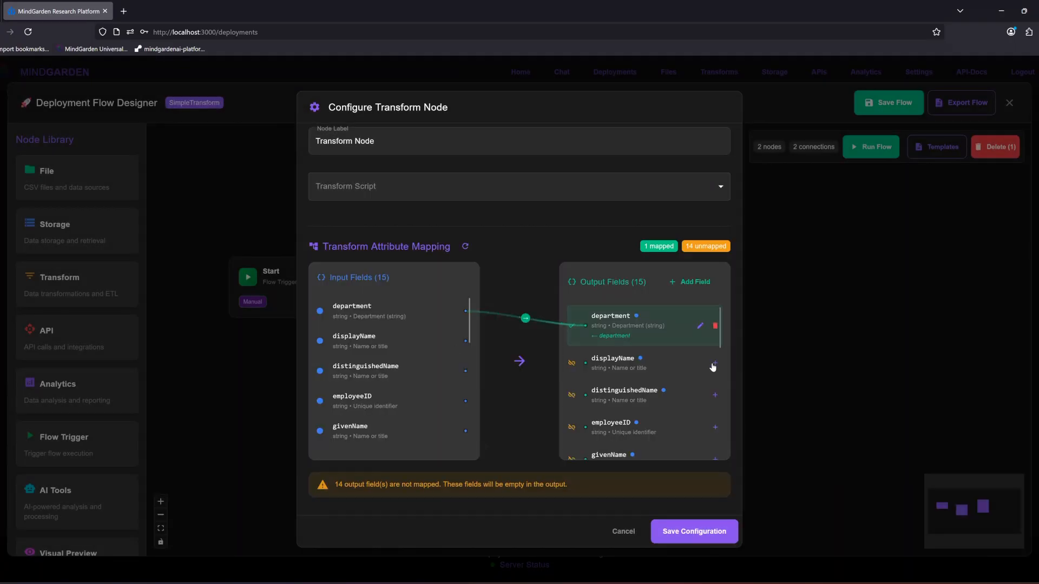
Step: Map the displayName output field with Concatenate, joining givenName and surname with a separator, and save the mapping
scroll(717, 362, down, 5)
scroll(723, 341, up, 5)
scroll(716, 351, down, 1)
click(655, 347)
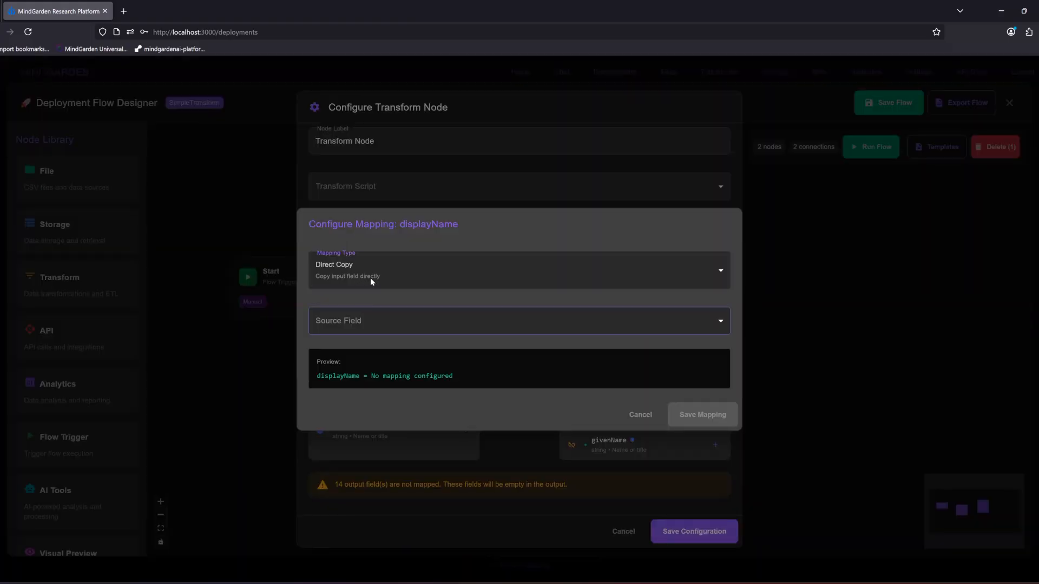
click(406, 279)
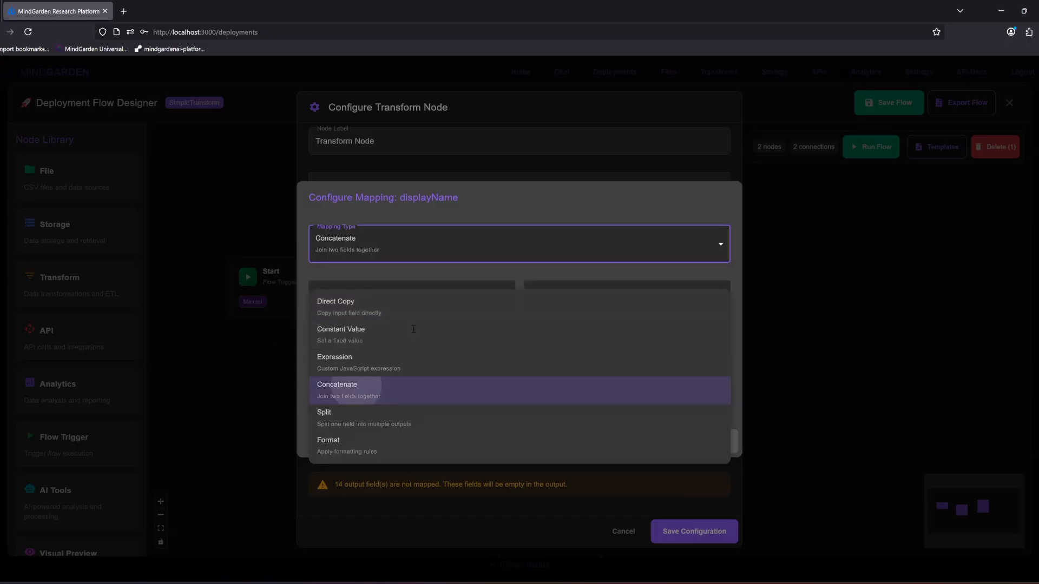
click(356, 388)
click(370, 300)
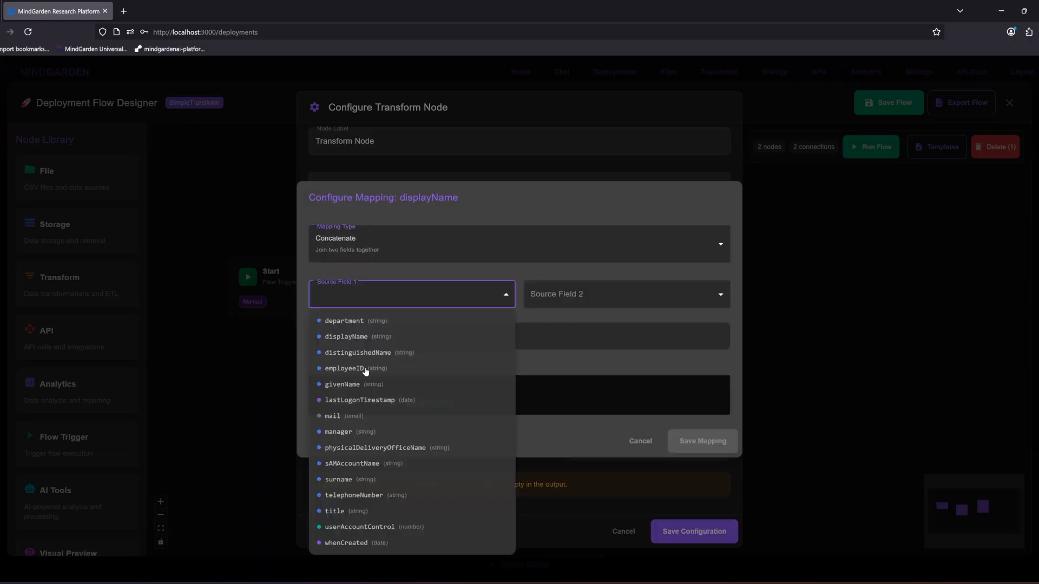
click(336, 386)
click(568, 296)
click(553, 480)
click(407, 344)
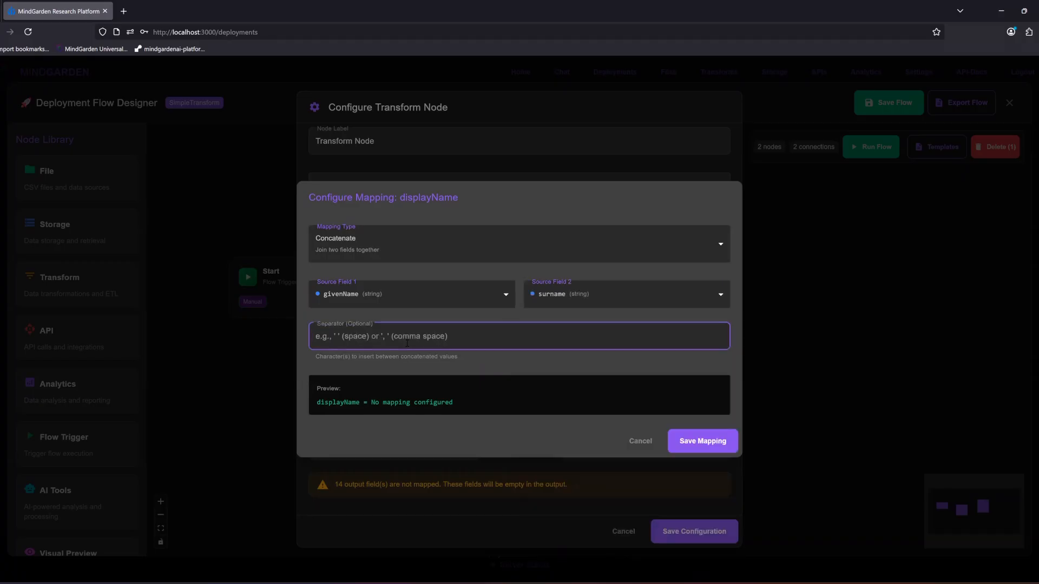
text(')
click(712, 450)
Step: Map the distinguishedName output field as a Direct Copy of distinguishedName and save the Transform node's configuration
scroll(719, 346, down, 3)
scroll(728, 351, up, 4)
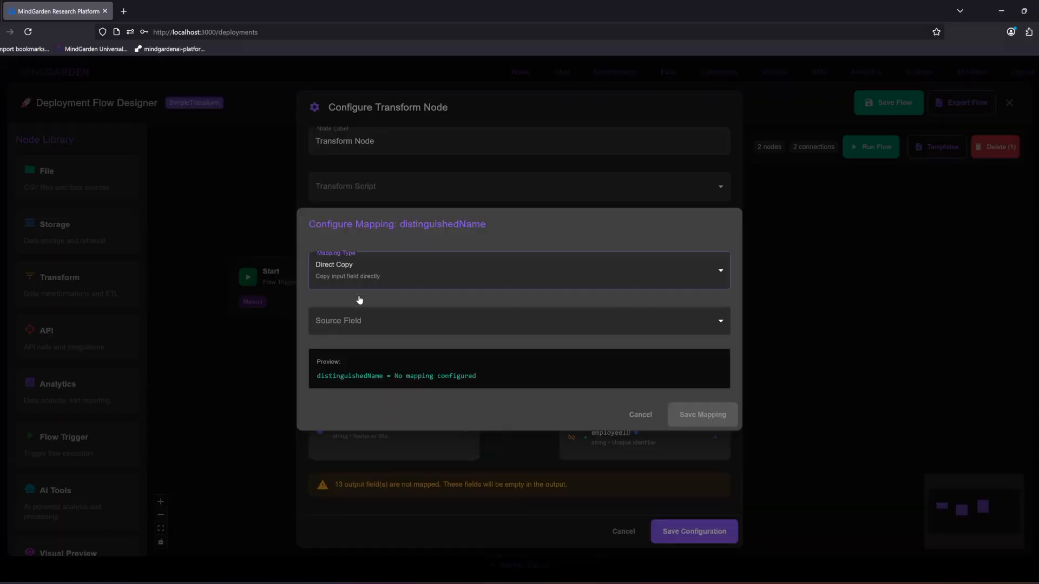
click(368, 330)
click(352, 372)
click(698, 414)
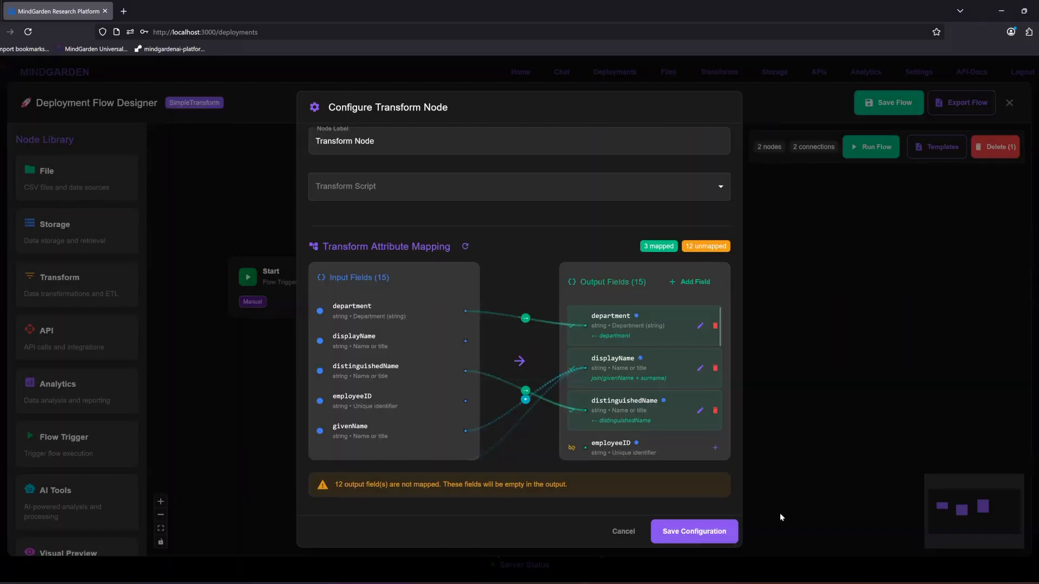
click(719, 529)
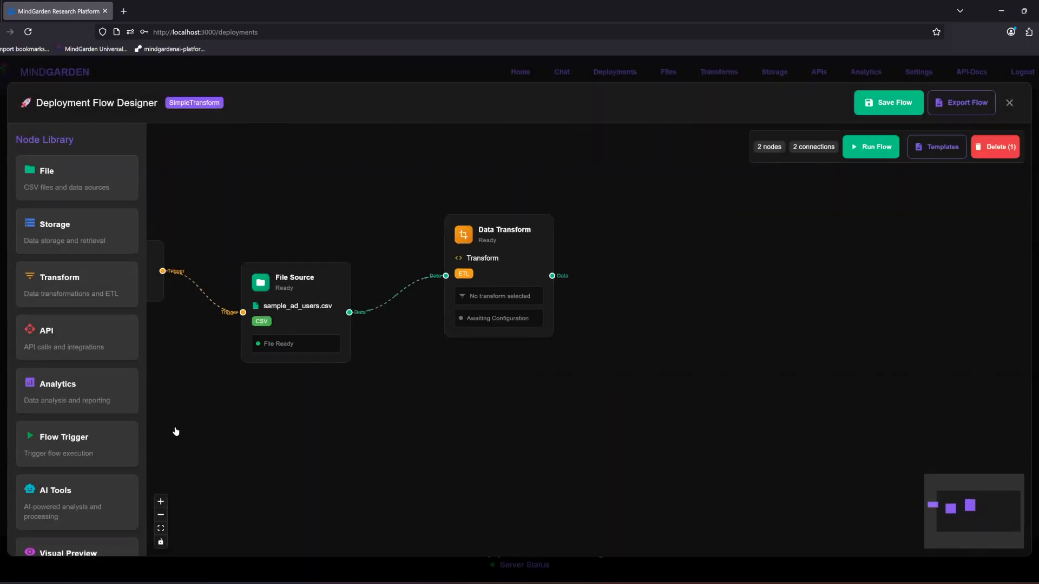
Step: Add a Storage node after Data Transform, connect the transform's data output to its first data input, and open its configuration
drag(76, 238, 719, 277)
drag(553, 276, 655, 290)
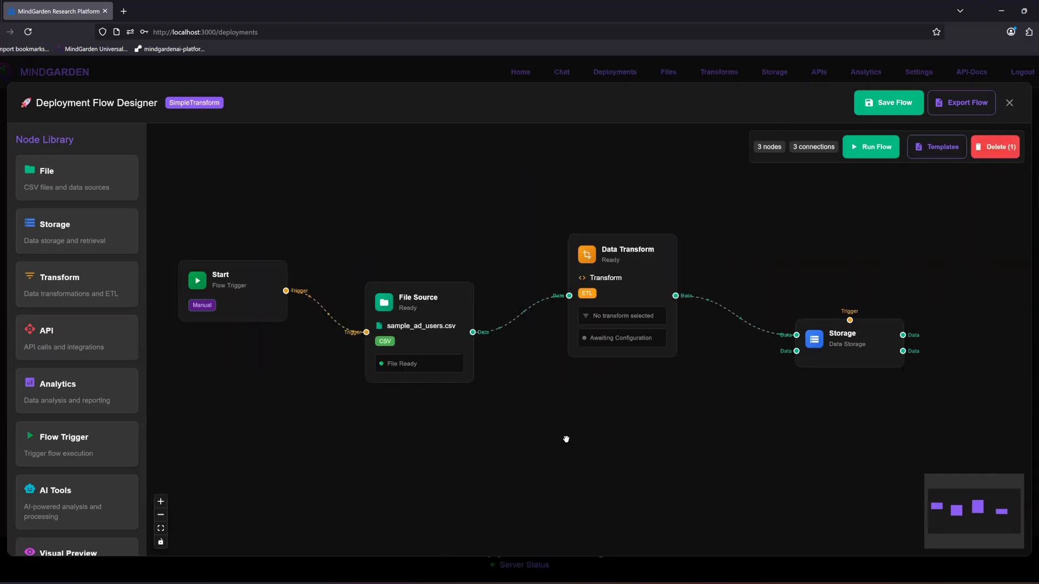
click(801, 369)
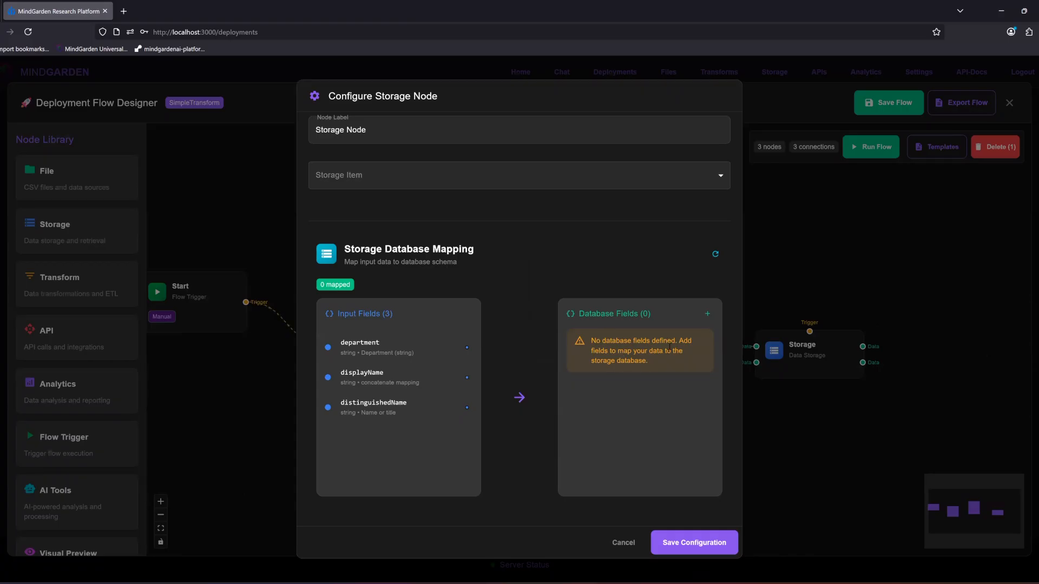
Step: Add a String database field named Department to the Storage node and map it as a Direct Copy of department
click(707, 314)
click(519, 265)
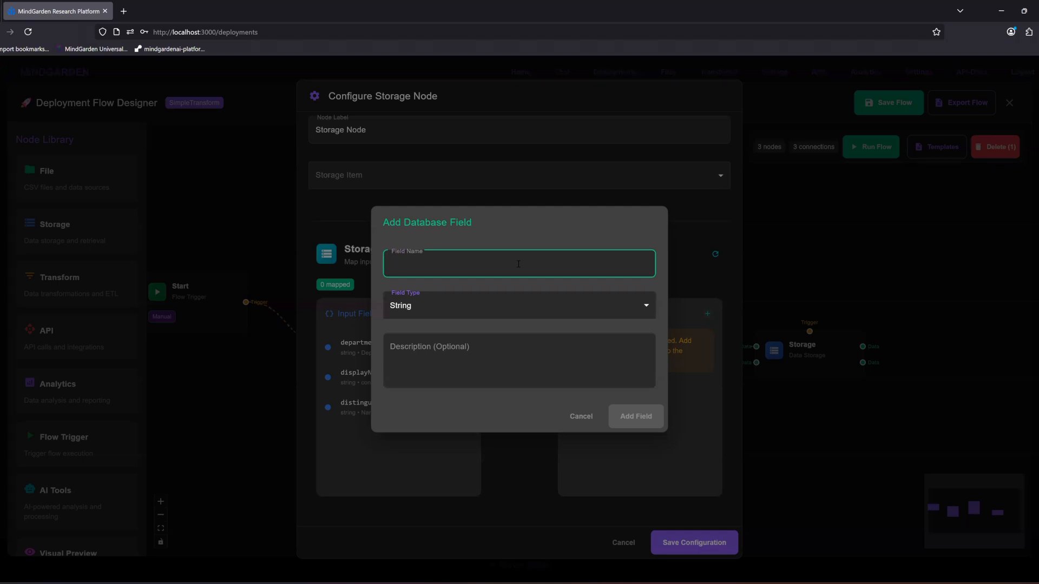
text(Department)
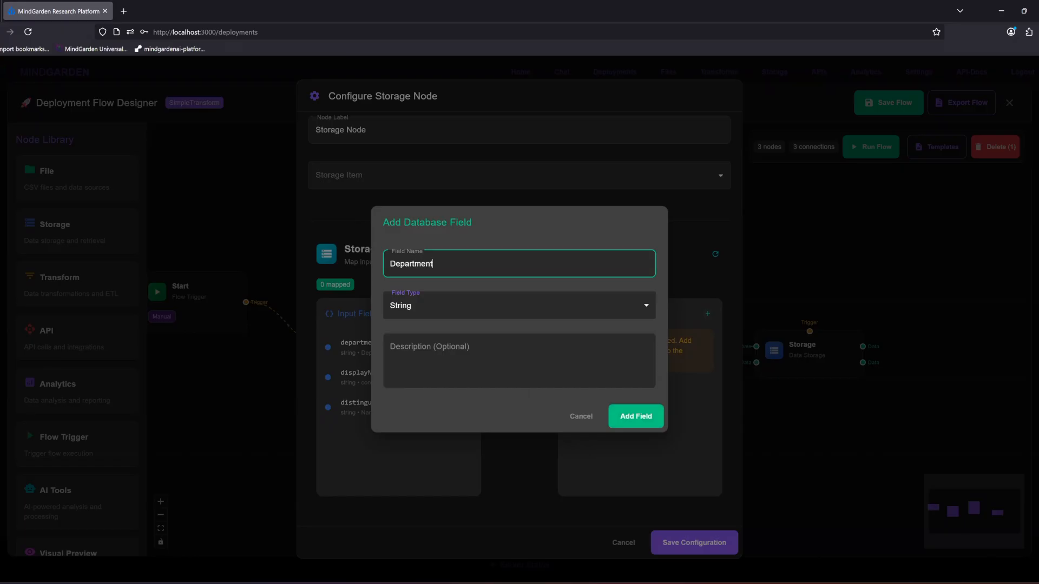
click(632, 419)
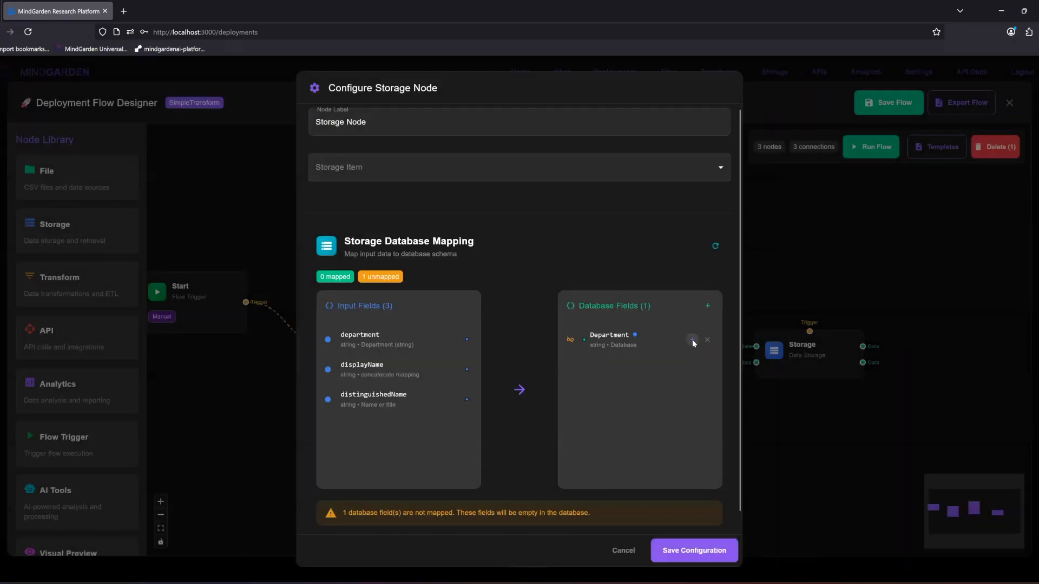
click(694, 340)
click(418, 315)
click(346, 342)
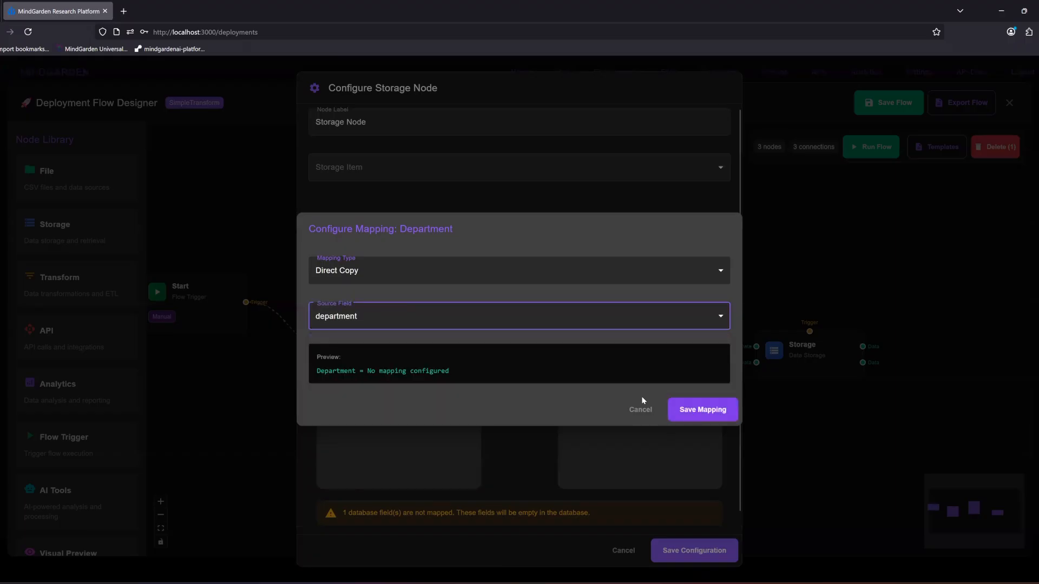
click(703, 409)
Step: Add a String database field named DisplayName and map it as a Direct Copy of displayName
click(707, 316)
click(429, 272)
text(DisplayName)
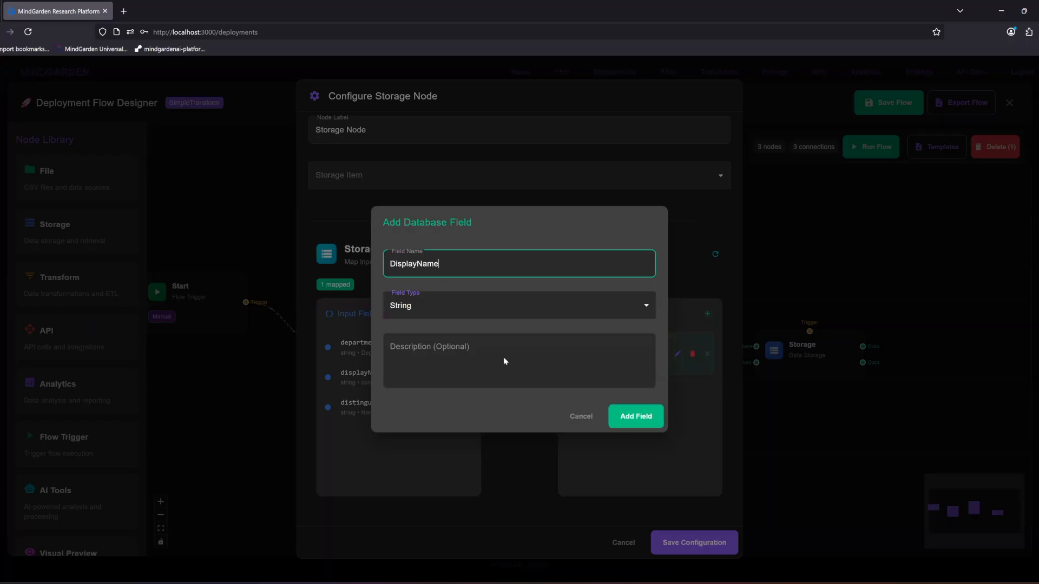
click(642, 422)
click(437, 314)
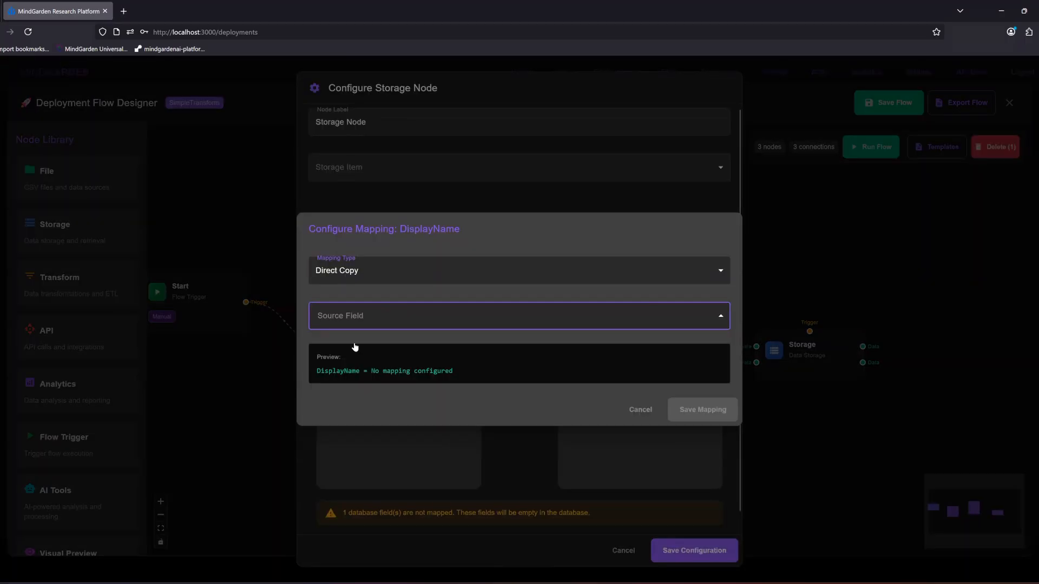
click(352, 358)
click(703, 410)
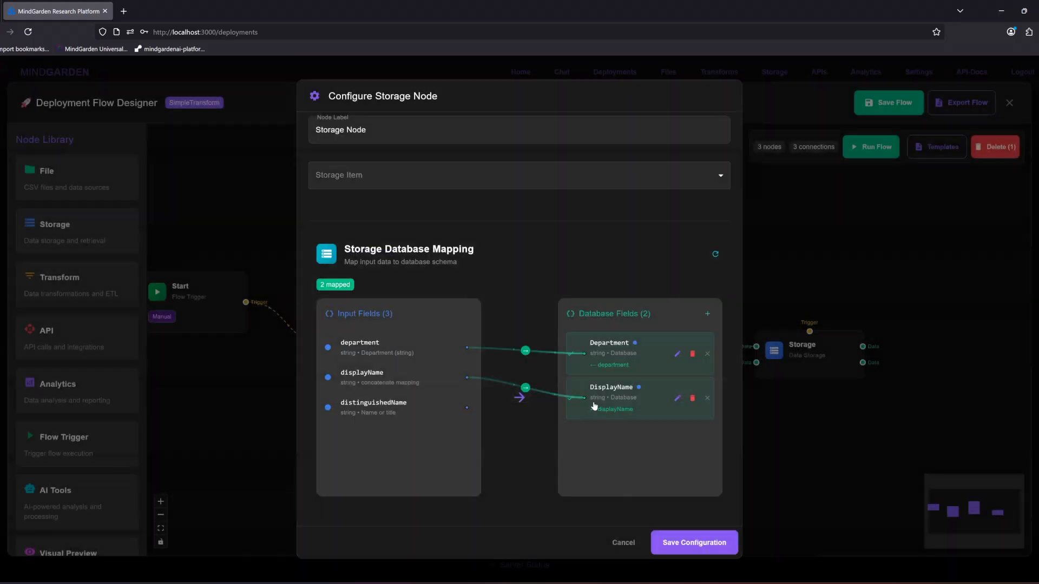
Step: Add a String database field named DistinguishedName, map it as a Direct Copy of distinguishedName, and save the Storage node's configuration
click(707, 314)
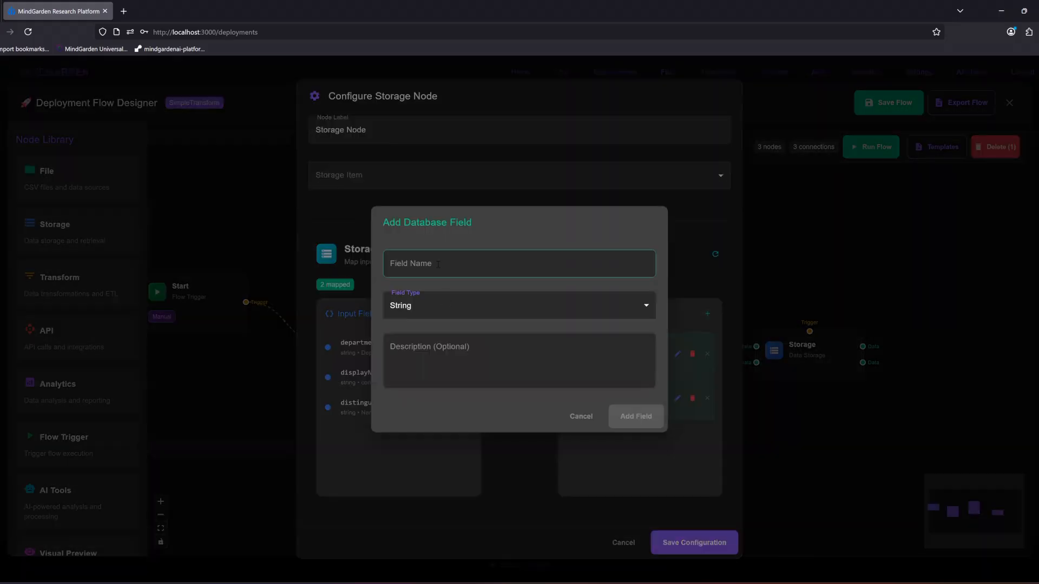
text(st)
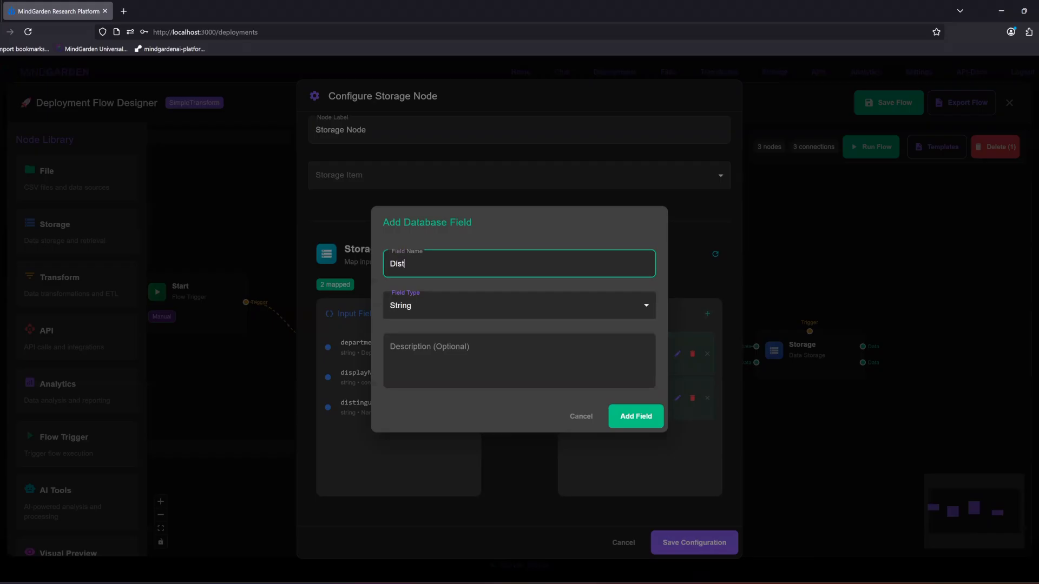
text(inguis)
text(hedName)
click(636, 422)
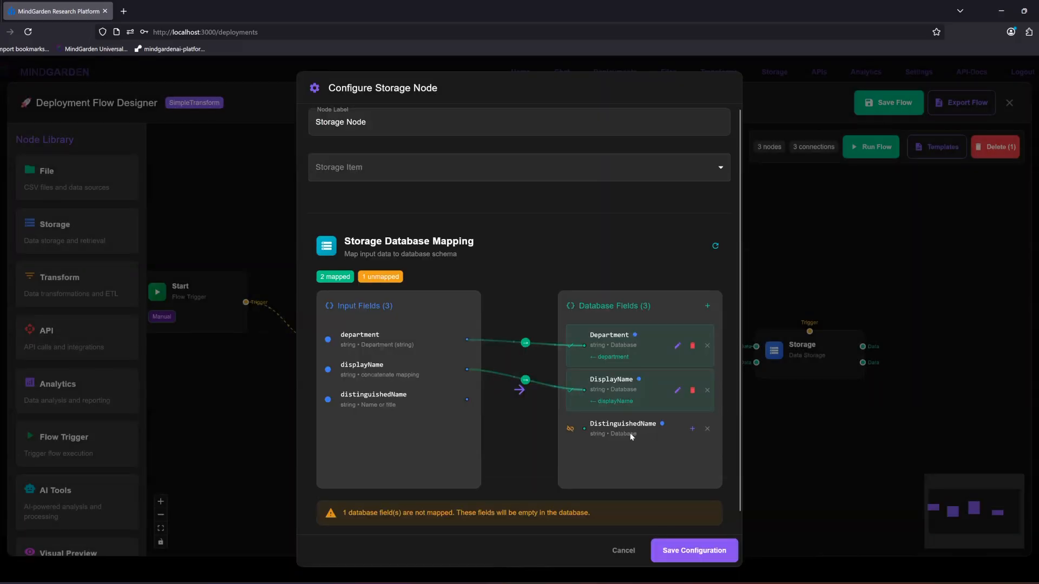
click(692, 429)
click(312, 323)
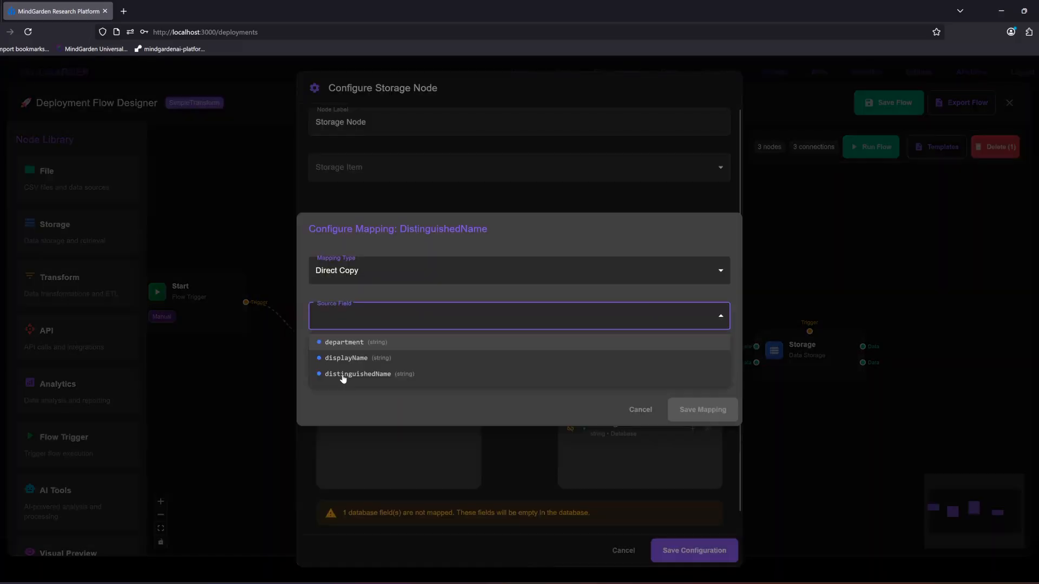
click(393, 382)
click(706, 415)
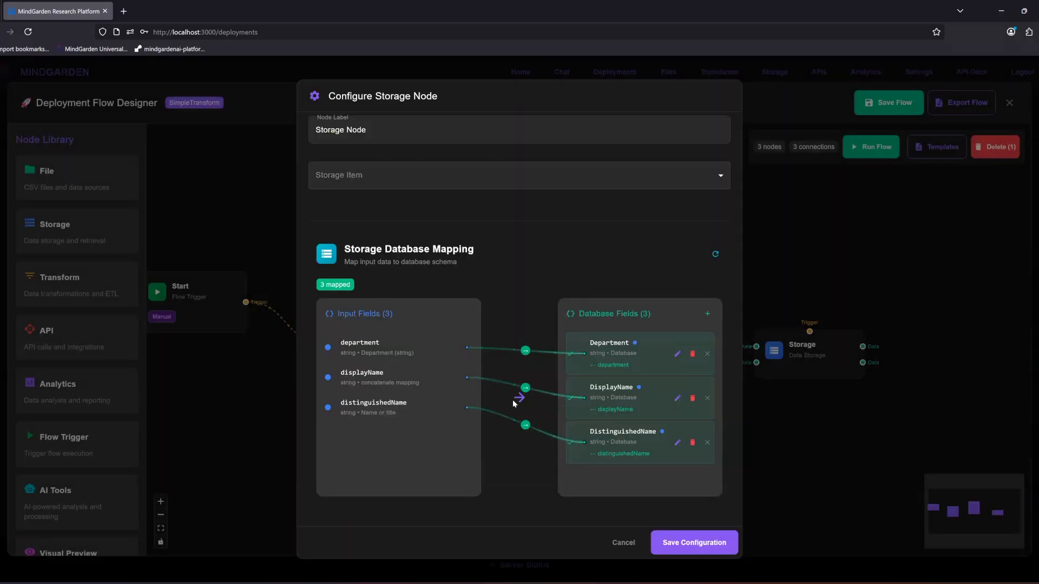
click(686, 541)
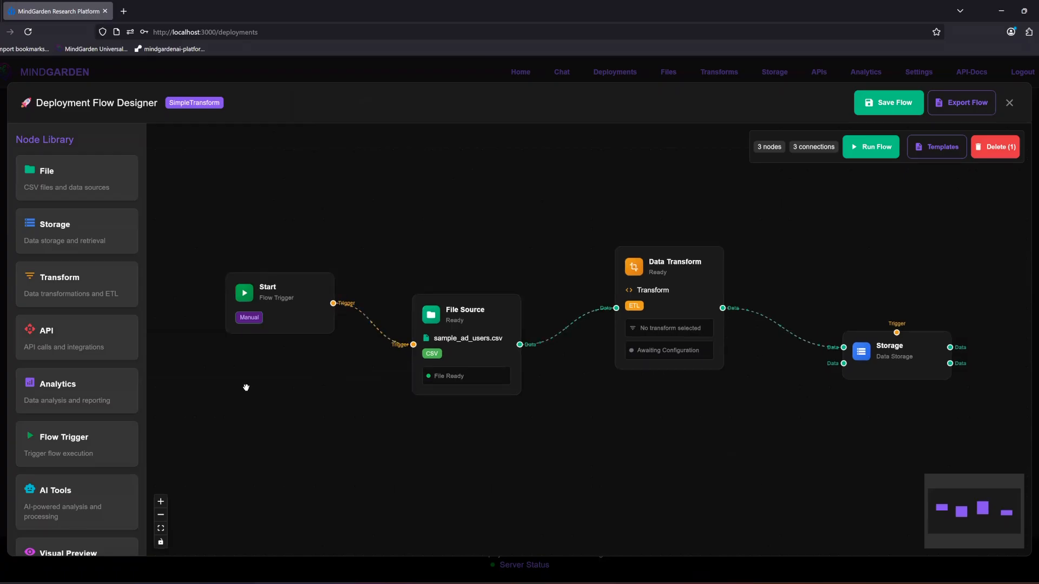
Step: Add an API node beyond the Storage node and set its API connection to Veza API
drag(72, 354, 377, 403)
drag(719, 456, 830, 427)
drag(549, 464, 433, 458)
drag(610, 420, 932, 314)
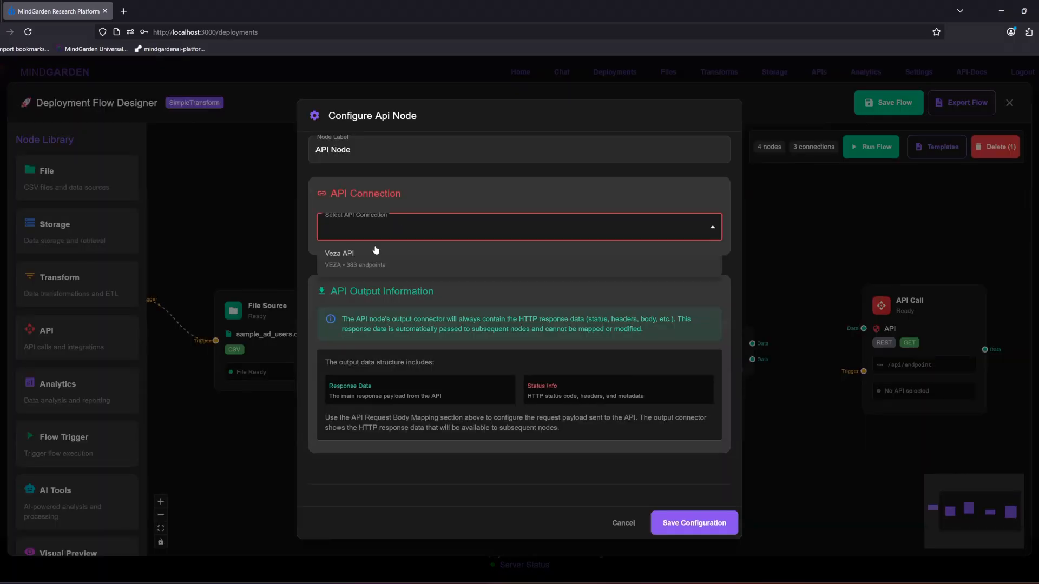
click(353, 252)
Step: Browse the Veza API endpoints and choose POST /api/v1/providers/custom for the API node
click(391, 353)
scroll(471, 395, down, 10)
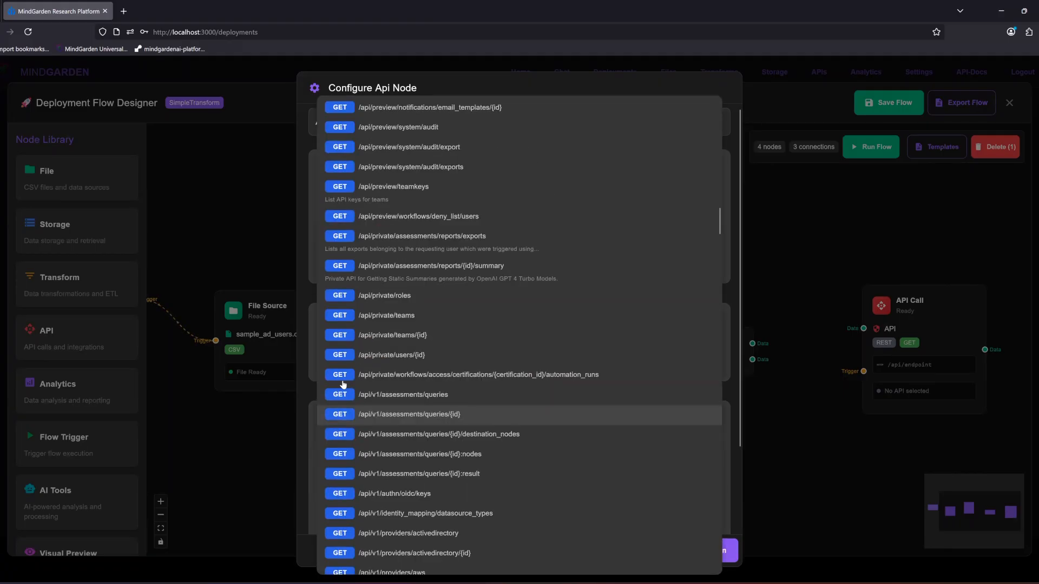
scroll(441, 387, down, 15)
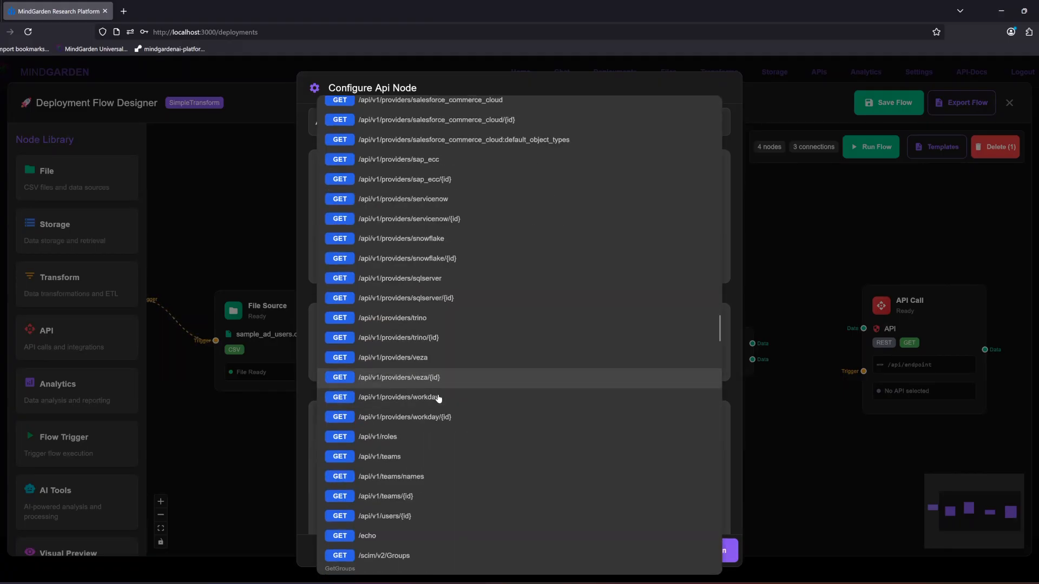
scroll(438, 399, down, 10)
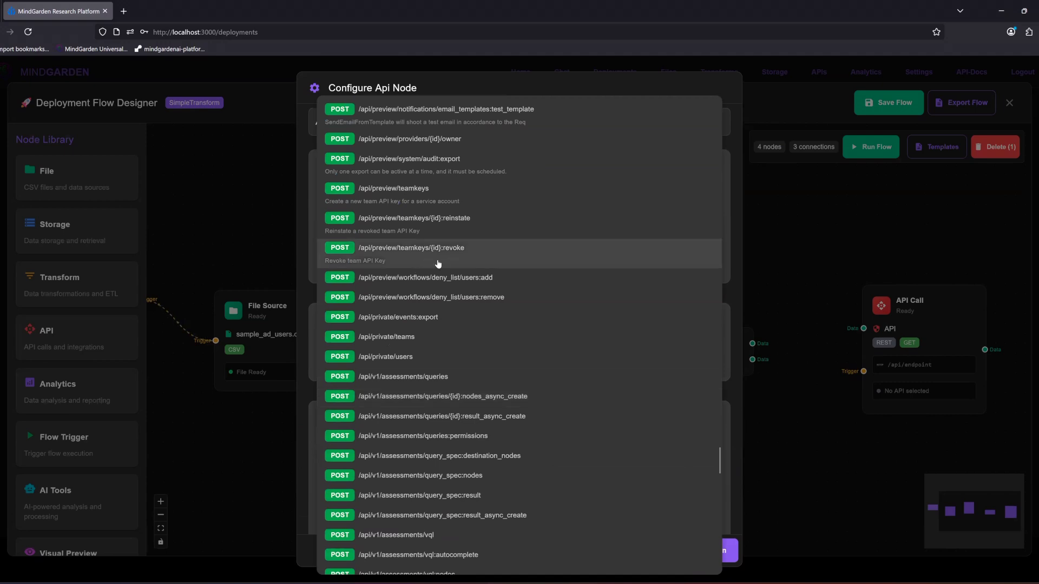
scroll(442, 368, down, 10)
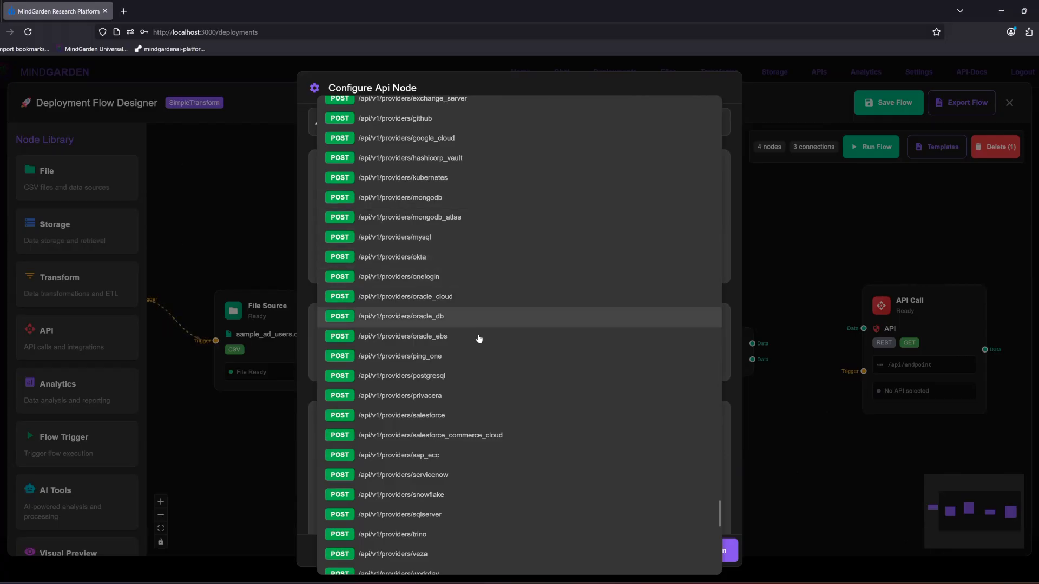
click(310, 403)
click(446, 355)
scroll(422, 403, down, 15)
scroll(423, 404, down, 10)
scroll(438, 442, down, 10)
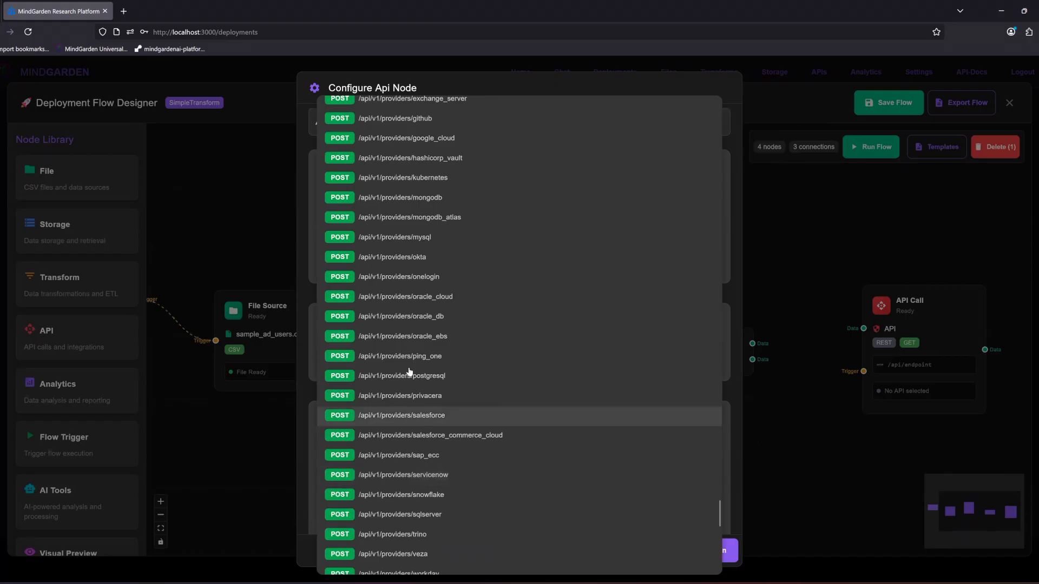
scroll(467, 326, up, 8)
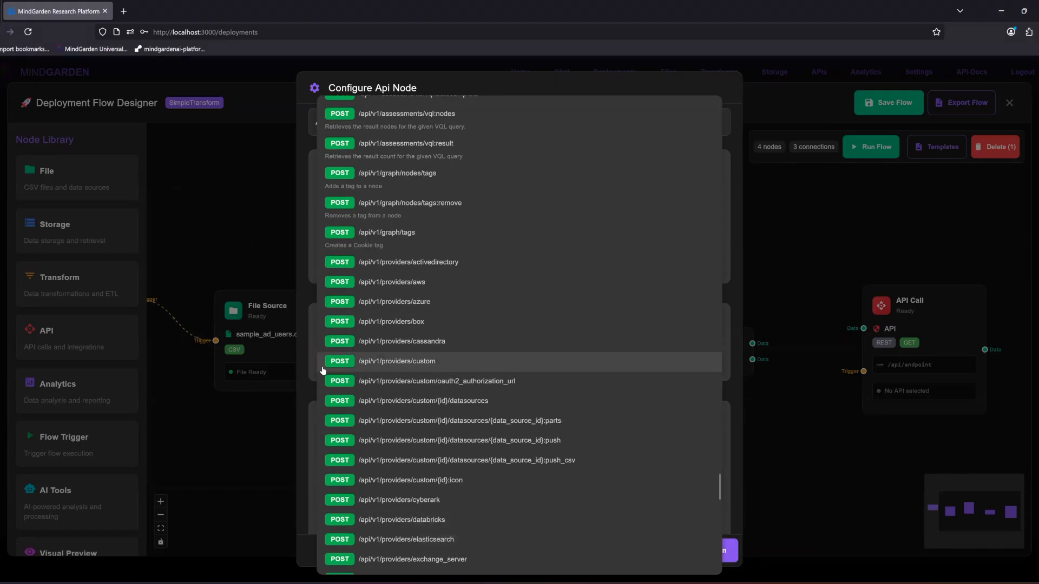
click(401, 371)
Step: Examine the API node's URL path parameters and request body schema mapping sections
drag(741, 225, 737, 388)
click(617, 316)
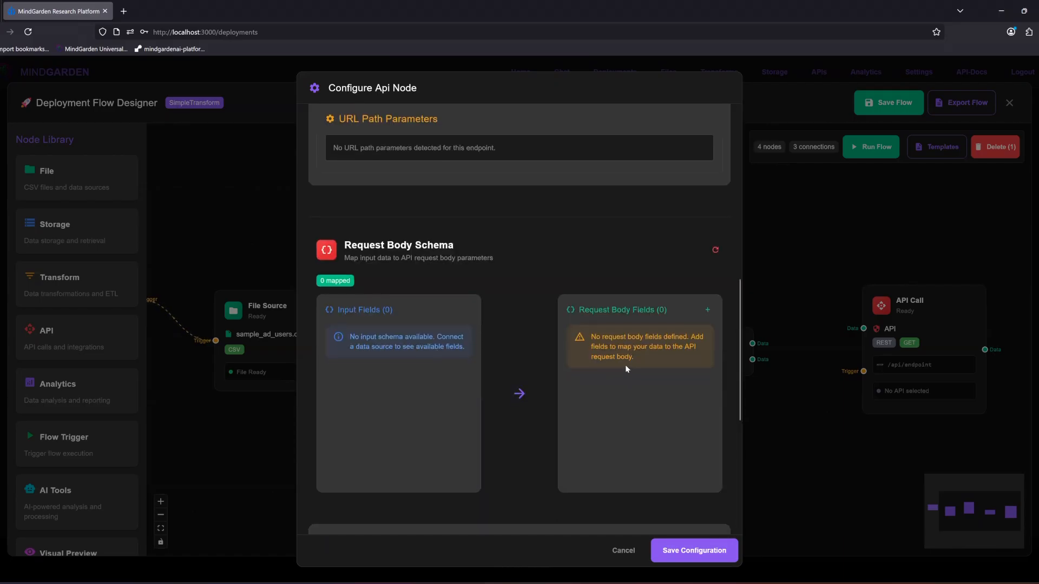
scroll(542, 389, down, 6)
scroll(415, 401, up, 8)
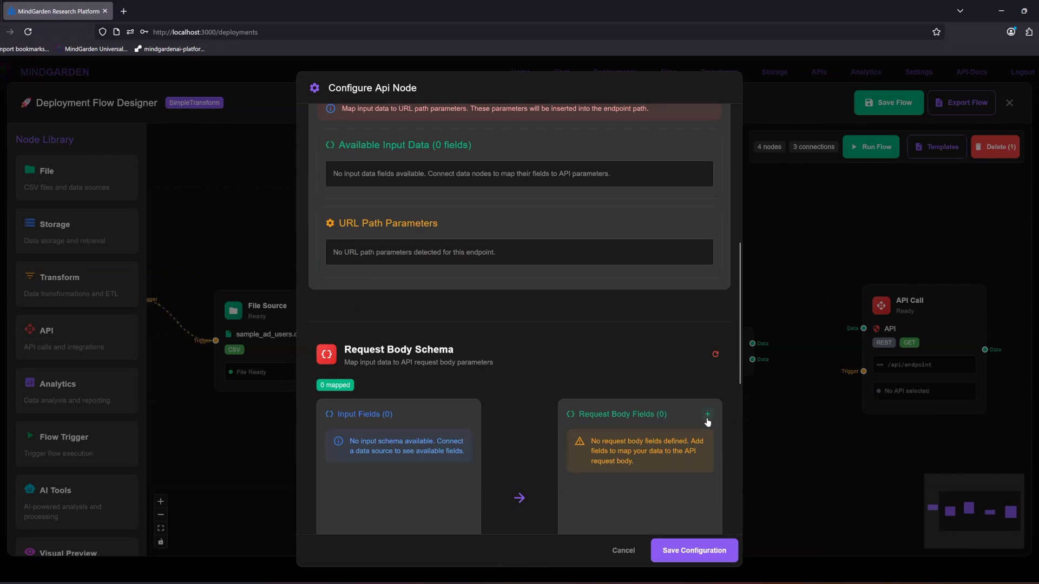
Step: Discard the API node's configuration changes and delete the node from the flow
click(626, 552)
drag(932, 318, 931, 290)
click(995, 147)
Step: Add a Plugins node beyond the Storage node and connect the Storage node's data output to it
scroll(49, 476, down, 4)
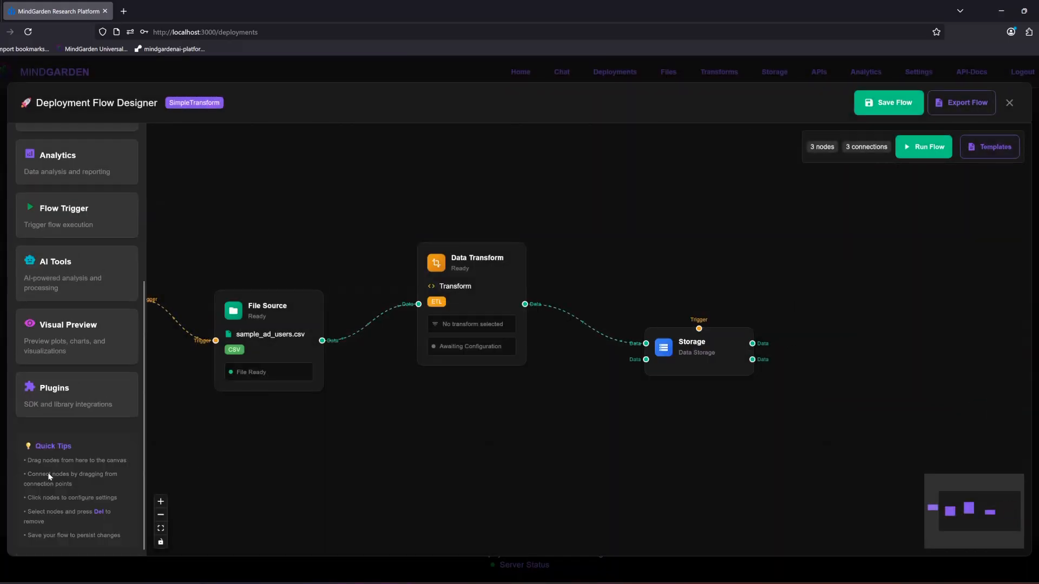
drag(70, 400, 229, 412)
drag(193, 359, 953, 276)
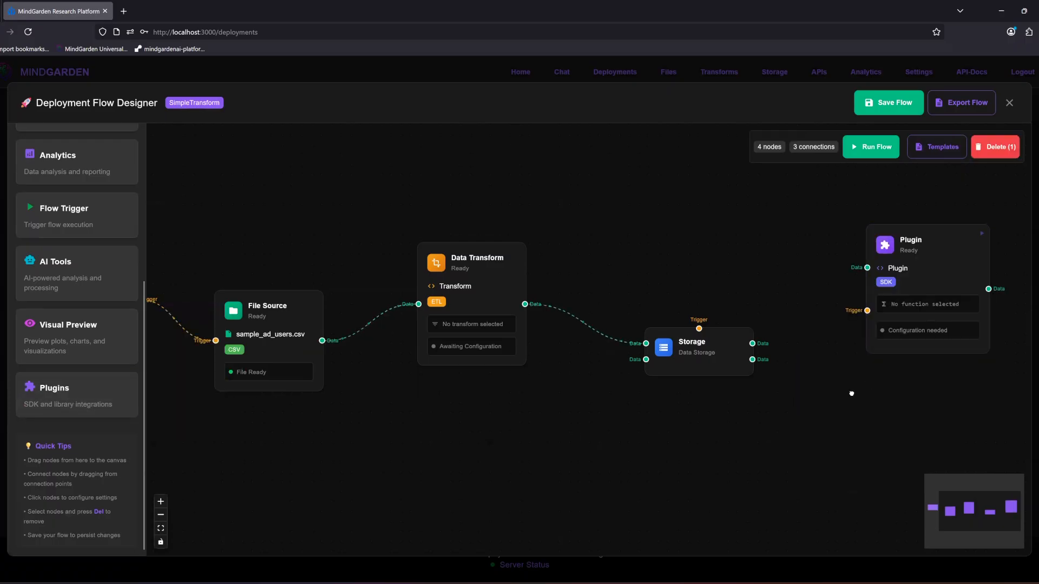
drag(851, 394, 831, 403)
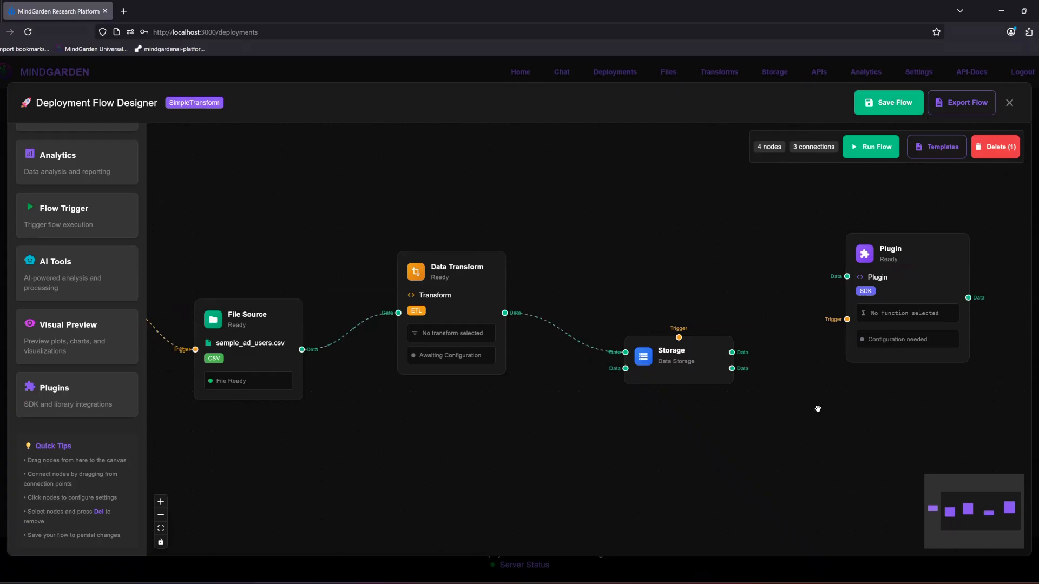
drag(733, 353, 898, 305)
Step: Configure the Plugins node with the Veza OAA SDK plugin and the Veza API connection
click(897, 307)
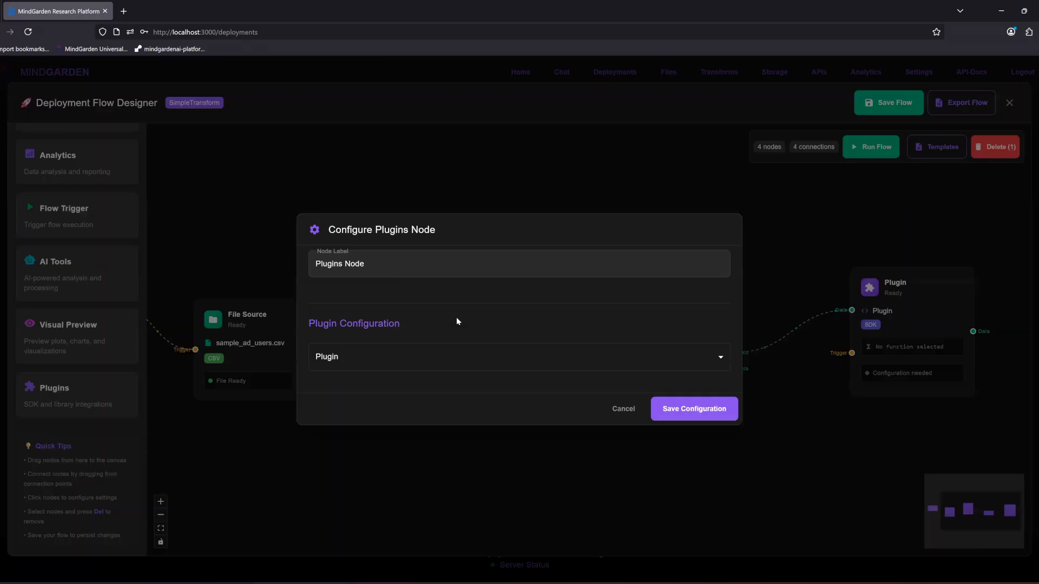
triple_click(345, 267)
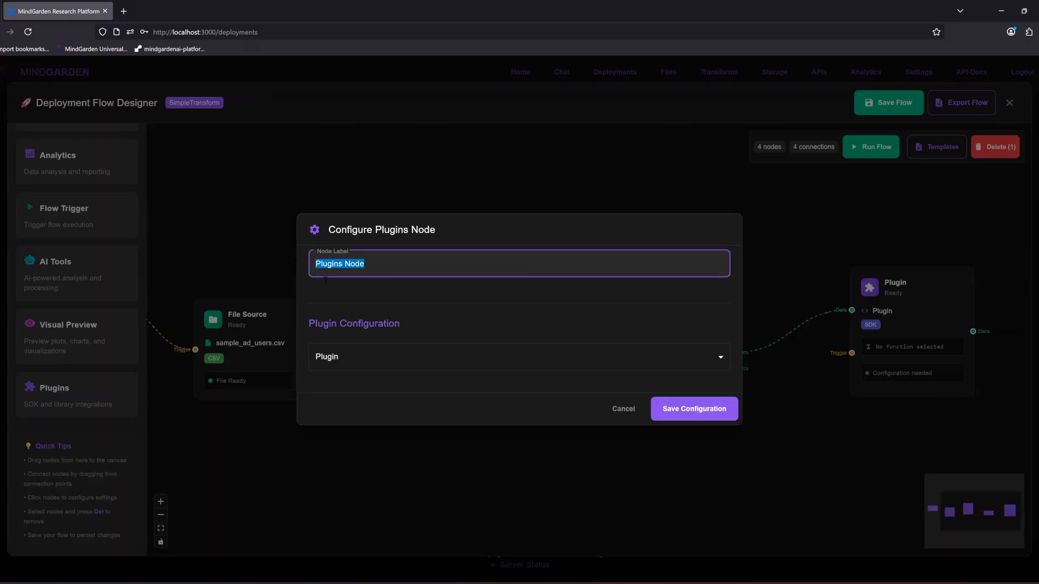
click(347, 360)
click(341, 387)
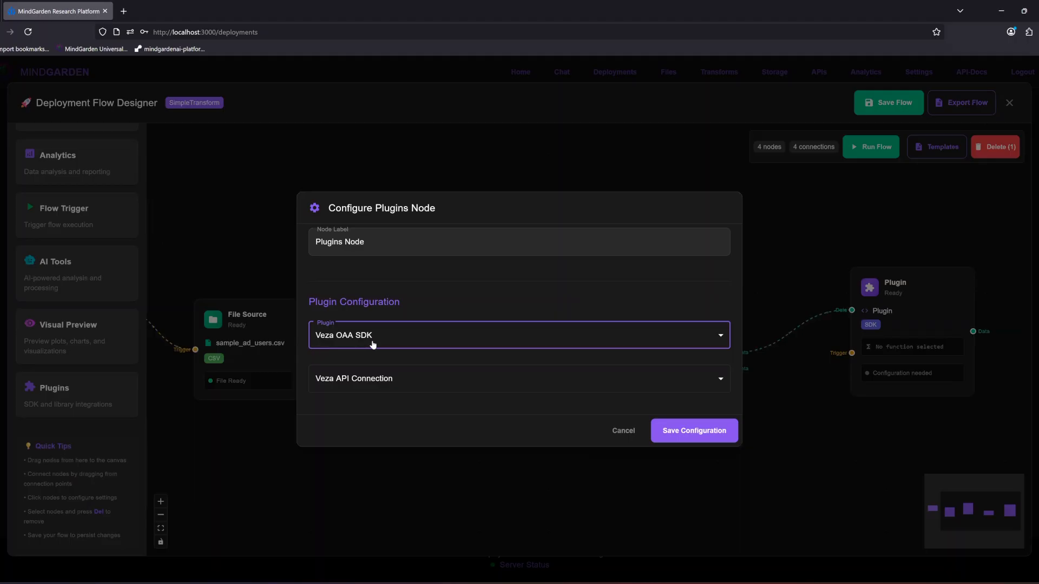
click(355, 379)
click(356, 407)
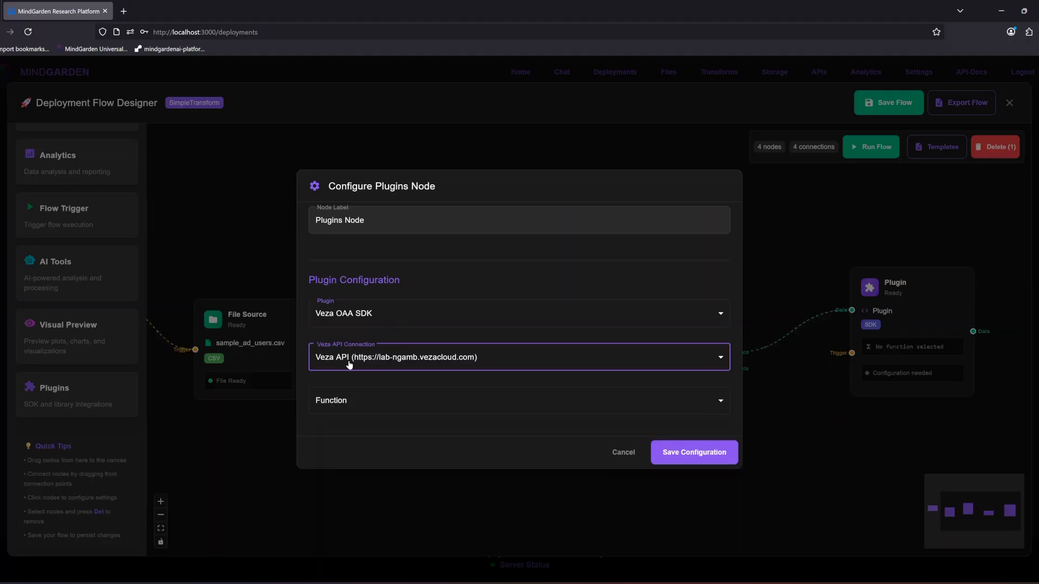
Step: Check the functions offered for the Veza OAA SDK plugin, then cancel the node's configuration
click(314, 413)
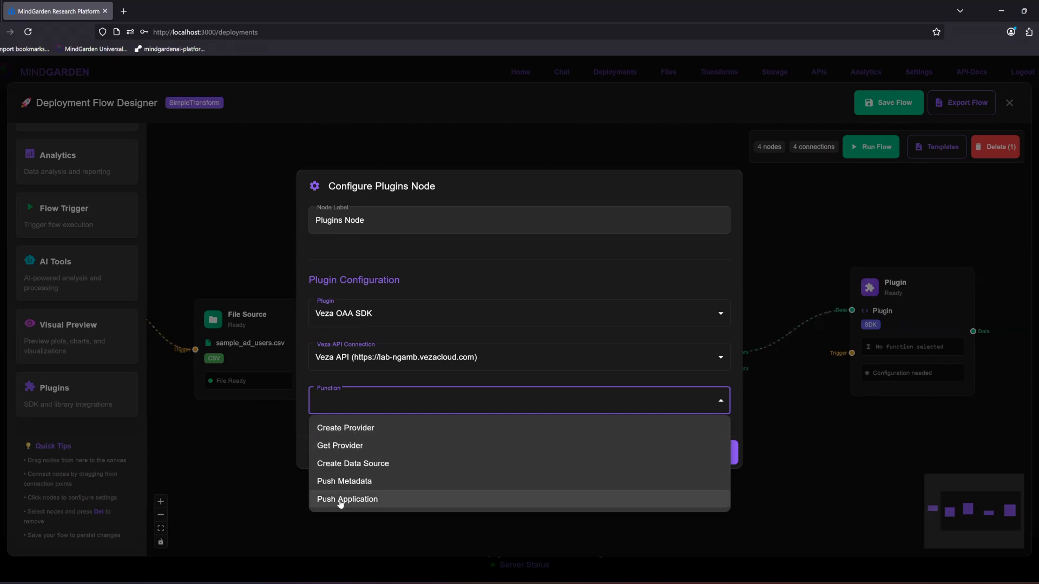
click(299, 442)
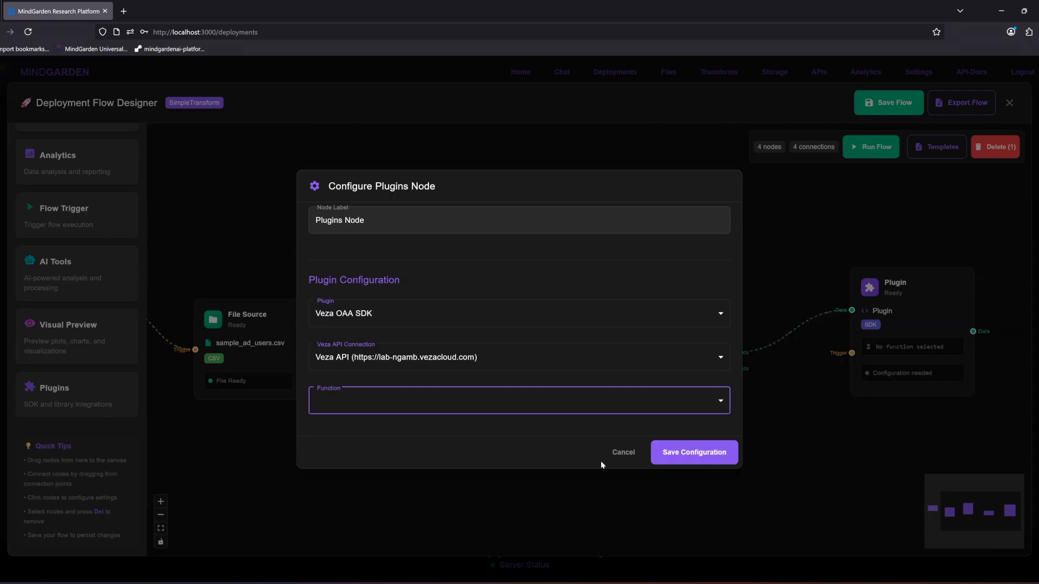
click(623, 453)
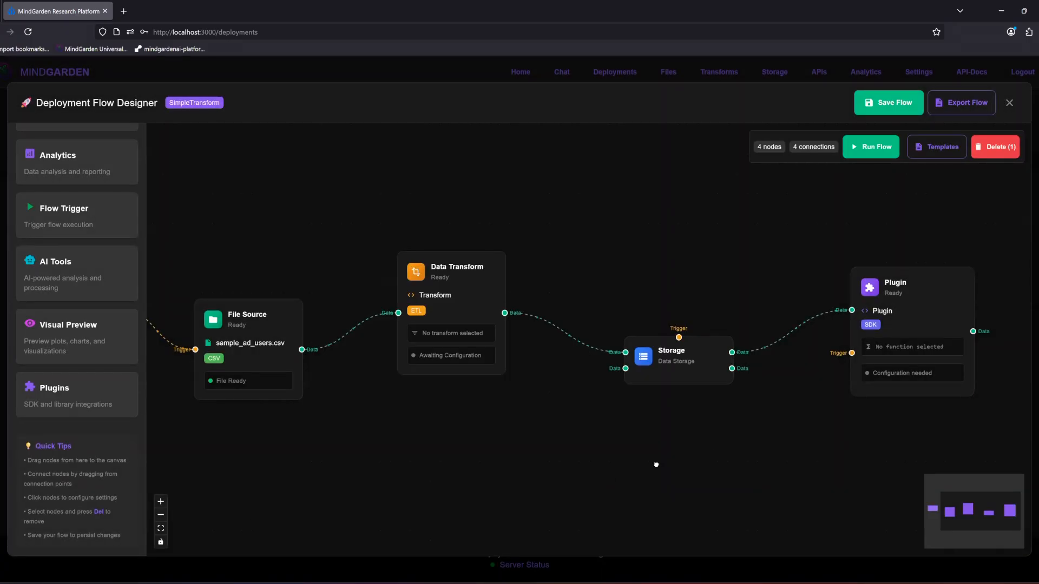
Step: Examine the connected flow from the Start trigger through to the Plugin node
scroll(760, 462, right, 2)
scroll(760, 462, down, 2)
scroll(158, 402, up, 5)
scroll(85, 392, up, 4)
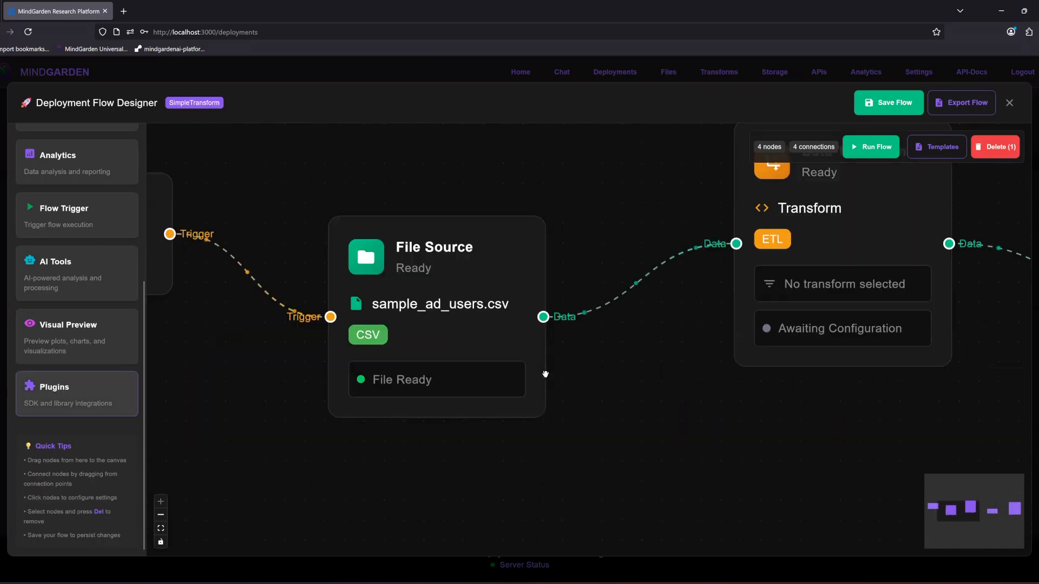
scroll(555, 378, down, 5)
scroll(603, 425, down, 4)
scroll(634, 416, up, 4)
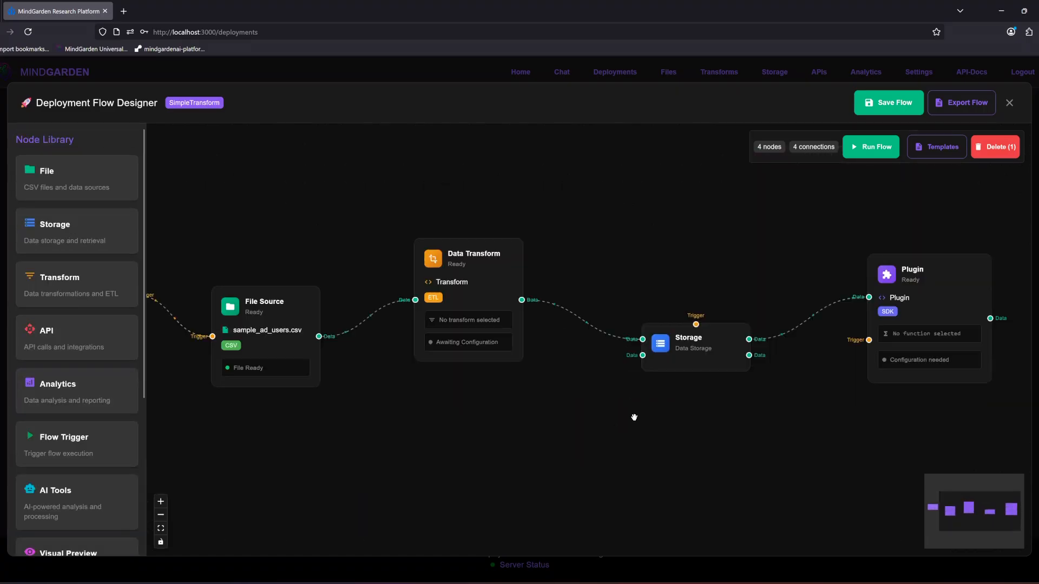
scroll(635, 418, down, 5)
mouse_move(789, 368)
mouse_down()
mouse_move(814, 374)
mouse_move(807, 362)
mouse_up()
click(161, 501)
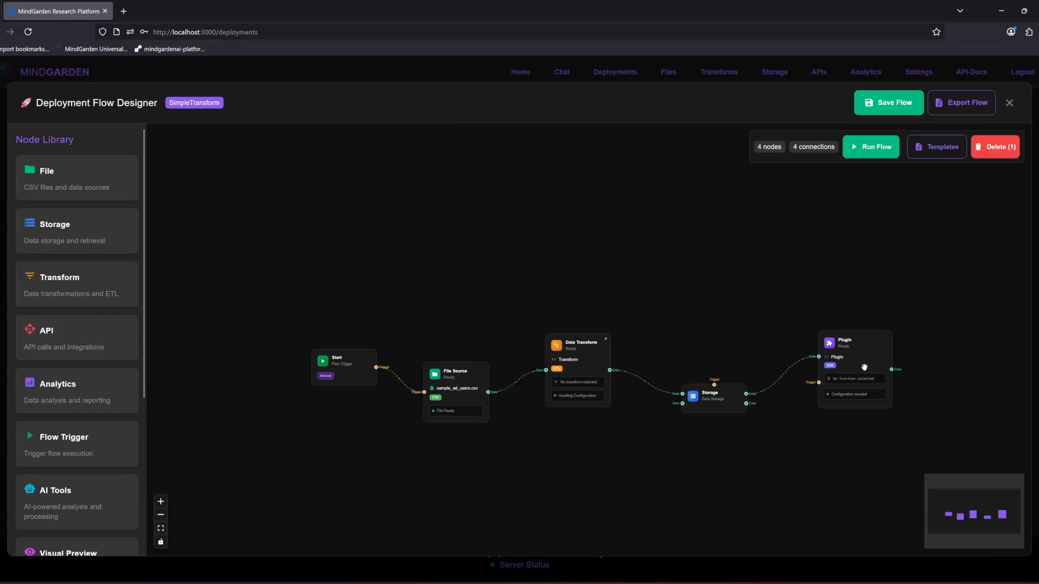
Step: Delete the Plugin node and add an AI Tools node beyond the Storage node
click(1004, 152)
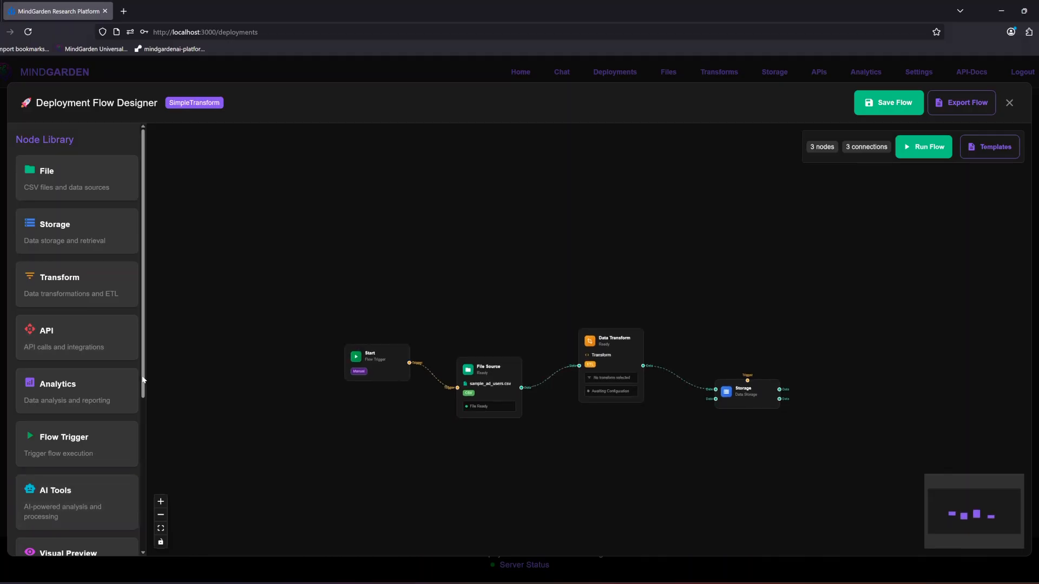
scroll(136, 432, down, 3)
drag(71, 377, 865, 307)
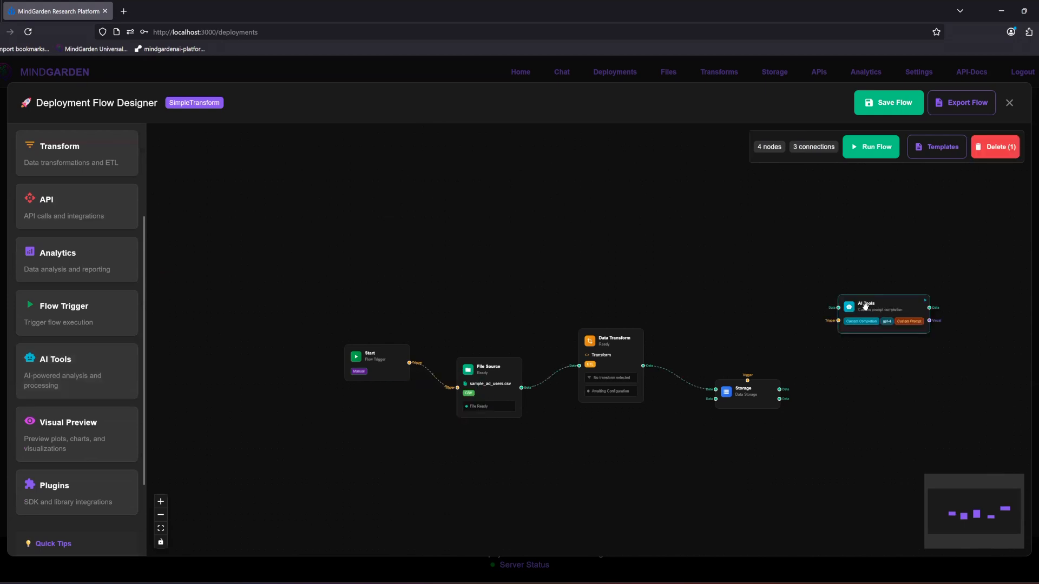
Step: Move the AI Tools node closer to the Storage node, placing it above and beyond it
scroll(724, 401, up, 5)
drag(727, 430, 752, 416)
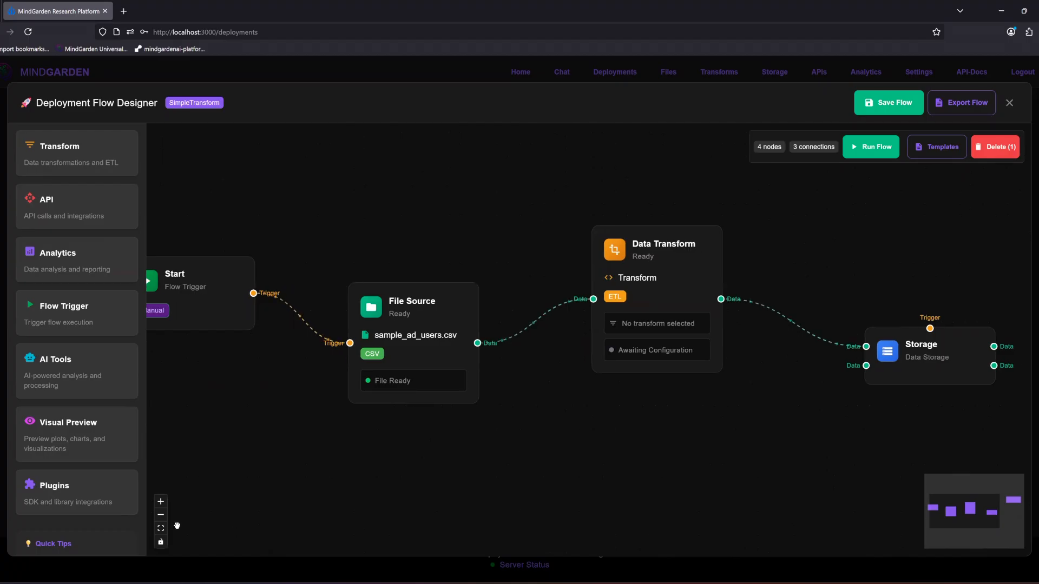
click(161, 515)
drag(571, 489, 559, 506)
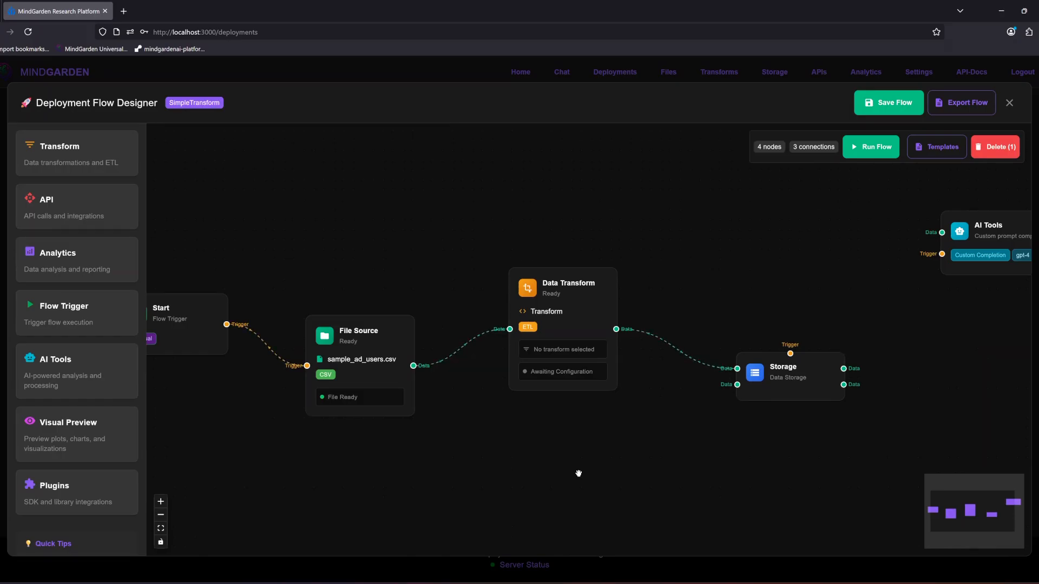
drag(508, 473, 577, 476)
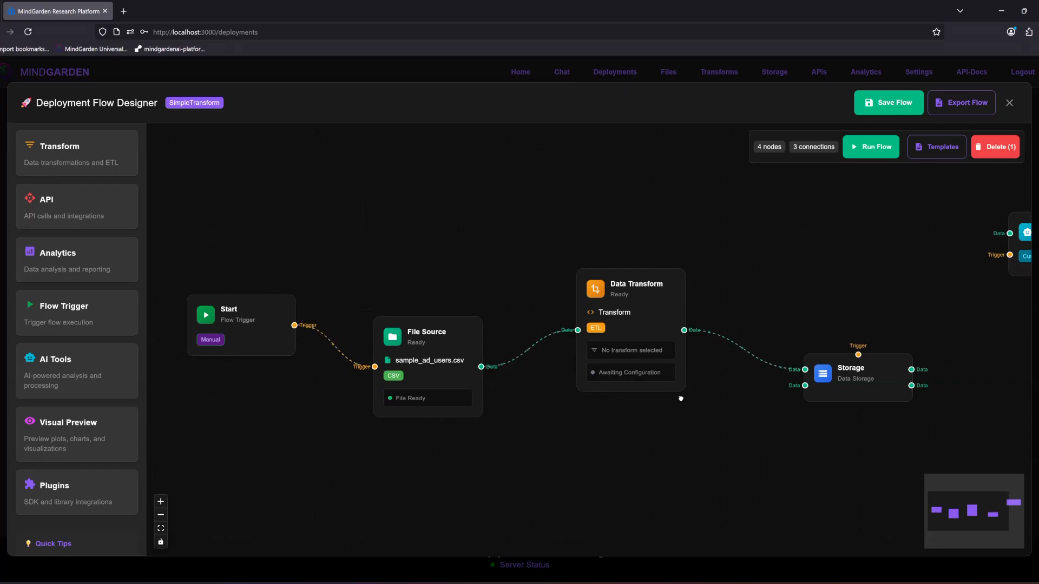
drag(659, 406, 582, 394)
drag(918, 251, 913, 252)
drag(1026, 210, 931, 248)
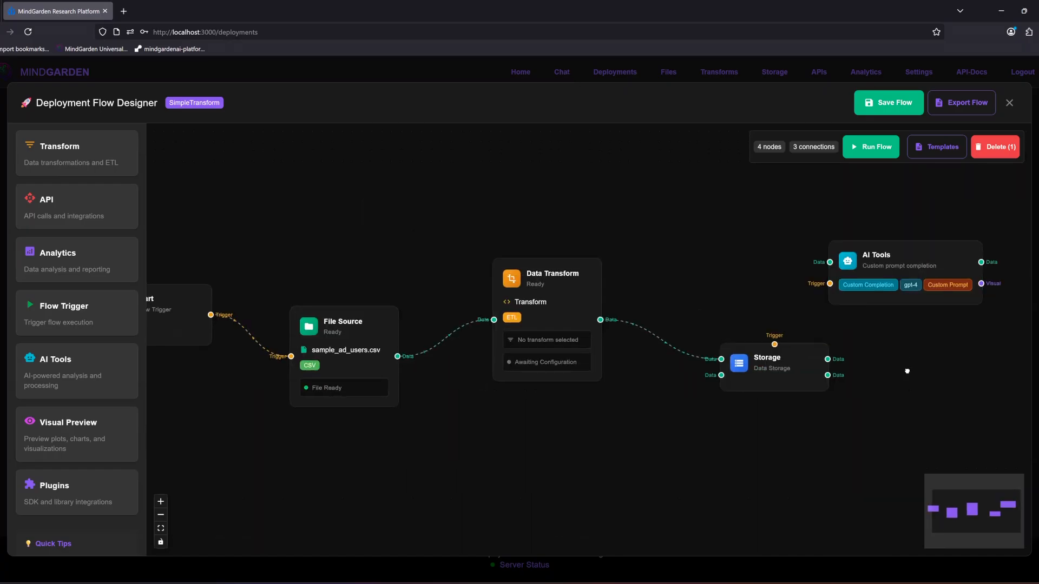
Step: Move the Storage node up to roughly the Data Transform node's level and place the AI Tools node beneath it
drag(907, 372, 911, 330)
drag(936, 407, 932, 394)
drag(891, 198, 931, 367)
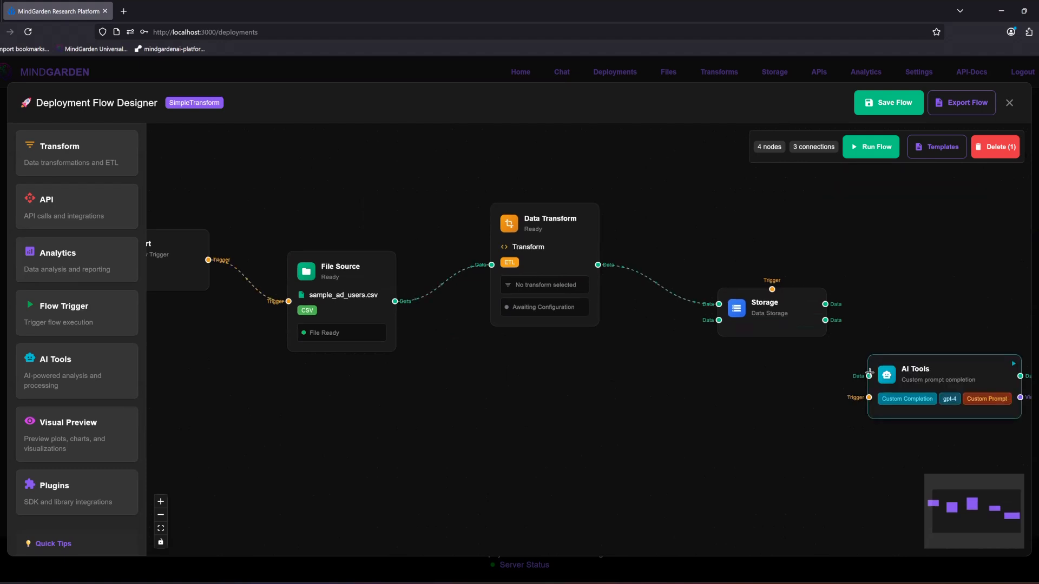
drag(785, 382, 830, 367)
drag(827, 296, 840, 224)
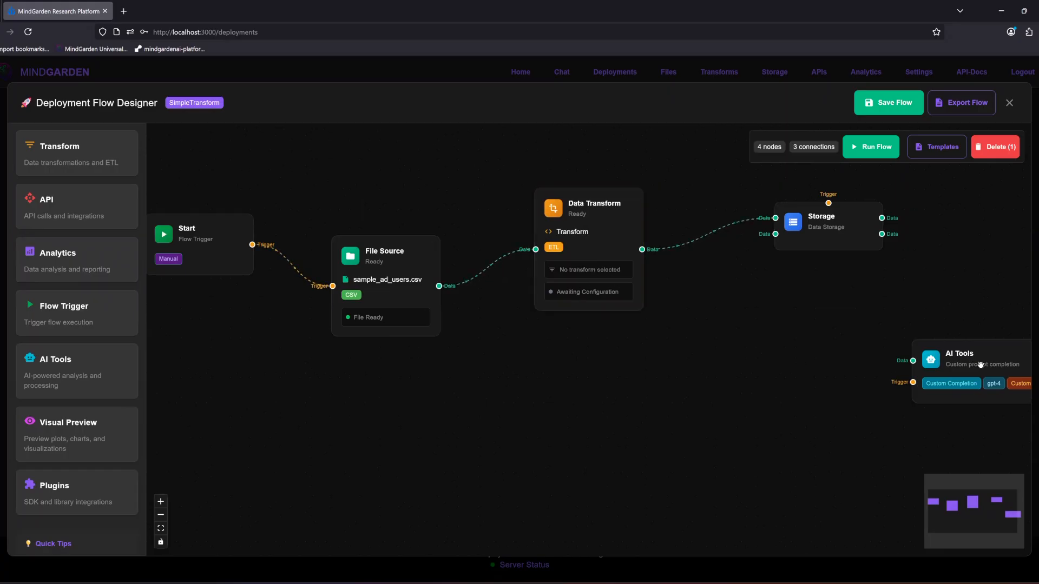
drag(989, 372, 878, 412)
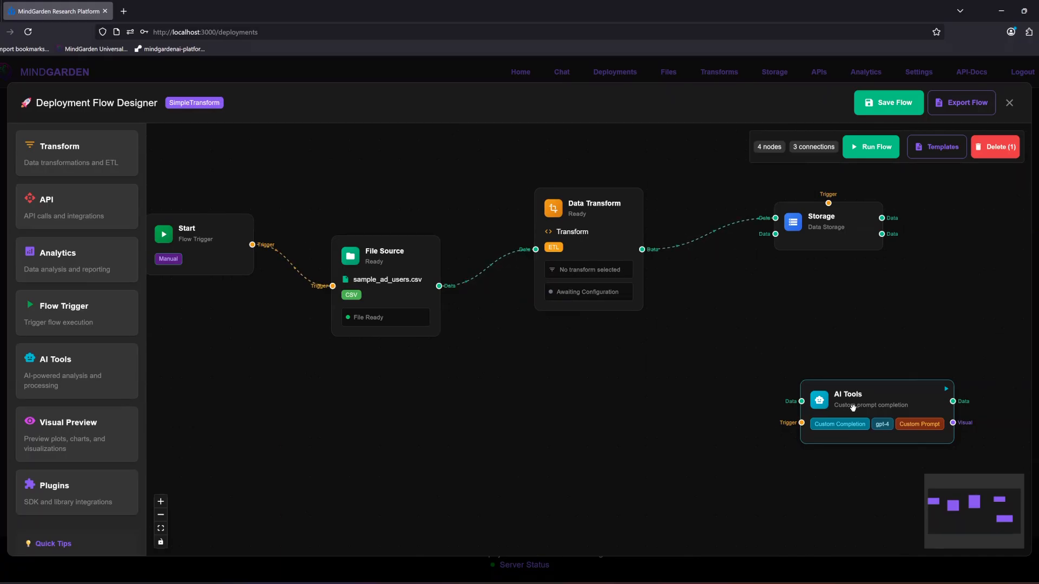
Step: Review the AI Tools node's attribute mapping, model and prompt settings, then delete the node from the flow
scroll(434, 455, down, 3)
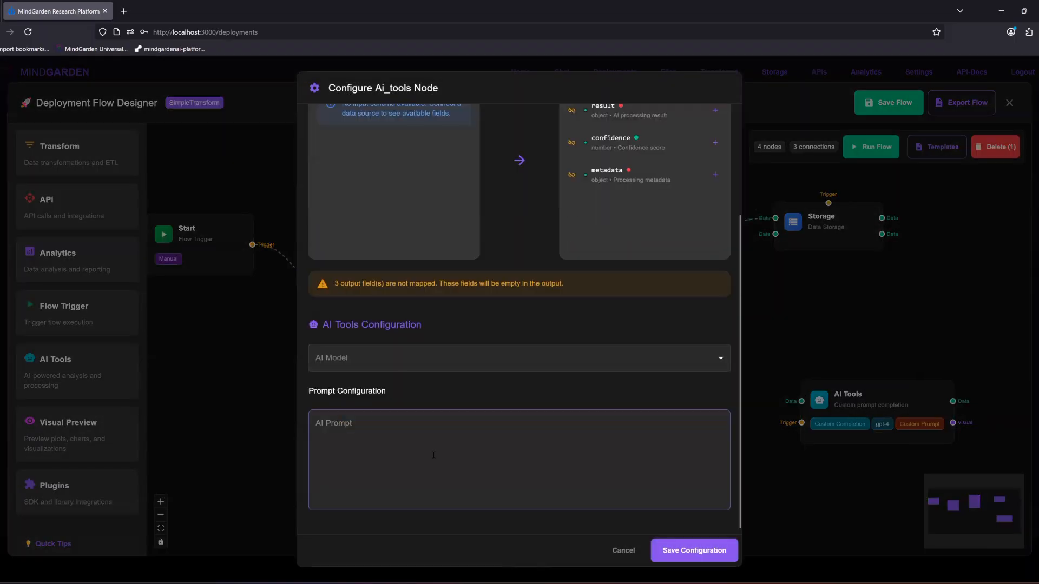
scroll(485, 451, up, 5)
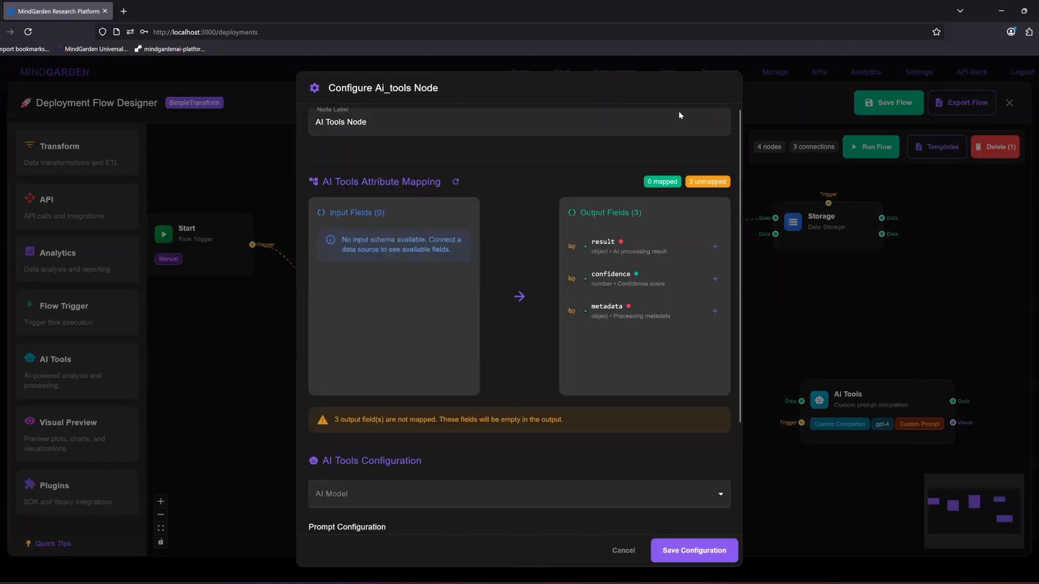
click(653, 550)
drag(844, 377, 830, 343)
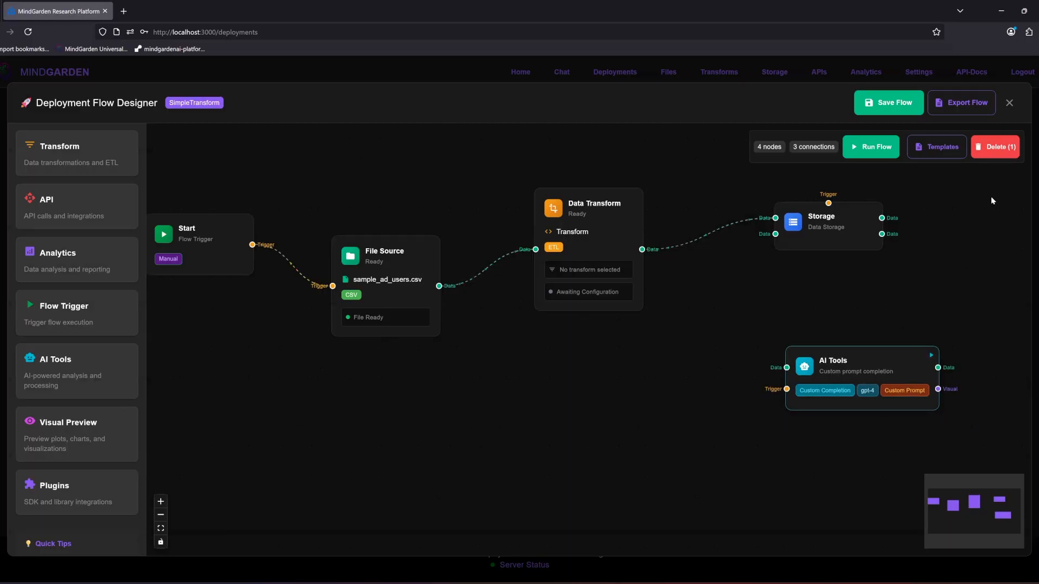
click(996, 155)
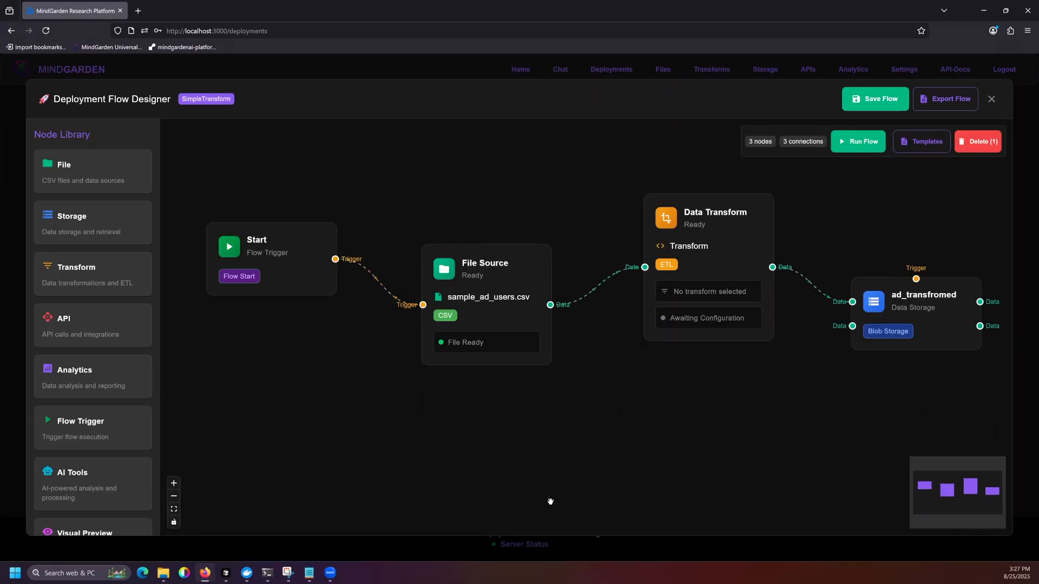
Step: Run the deployment flow that ends in the ad_transfromed Blob Storage node
click(857, 141)
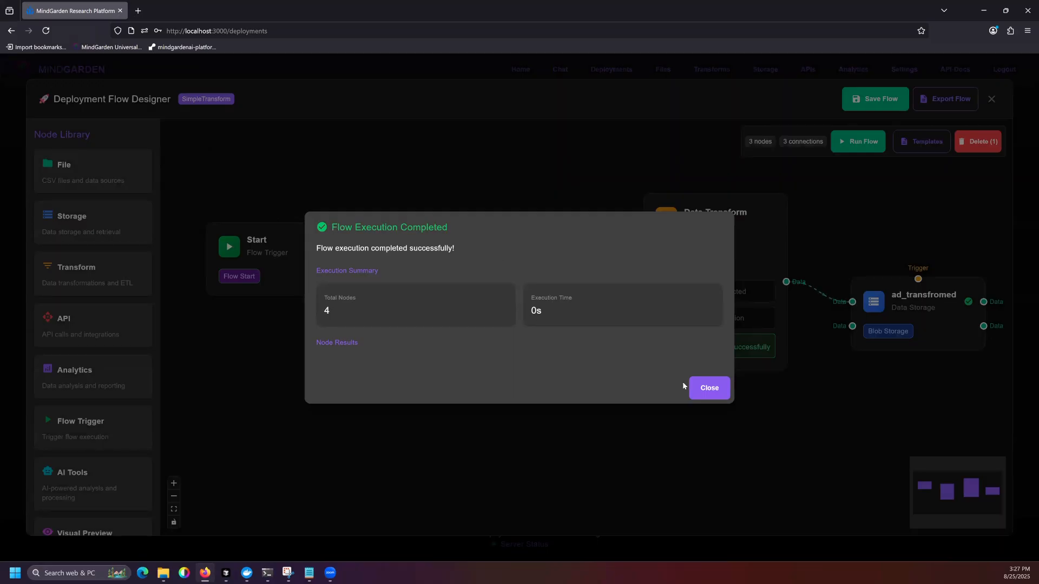
Step: Dismiss the flow execution summary and close the SimpleTransform flow designer
click(706, 394)
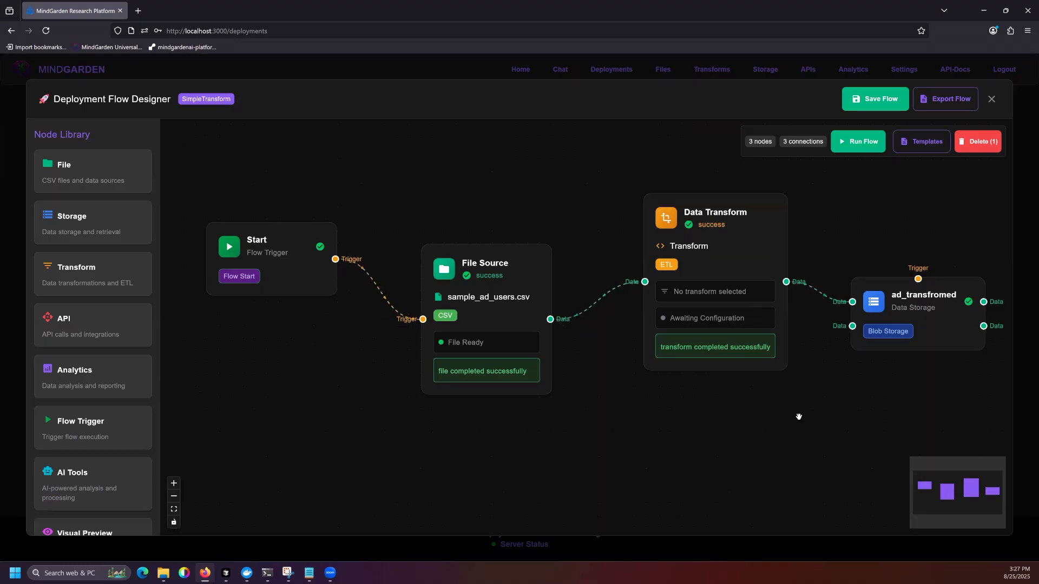
drag(779, 422, 751, 424)
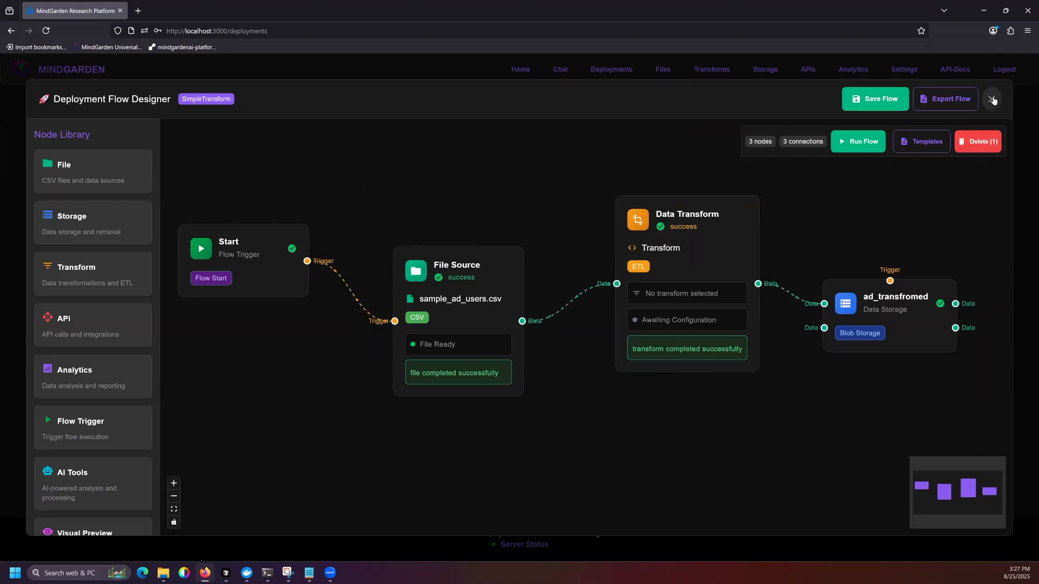
click(992, 99)
Step: View the stored data of the ad_transfromed storage and read through its formatted records to the last one
click(765, 69)
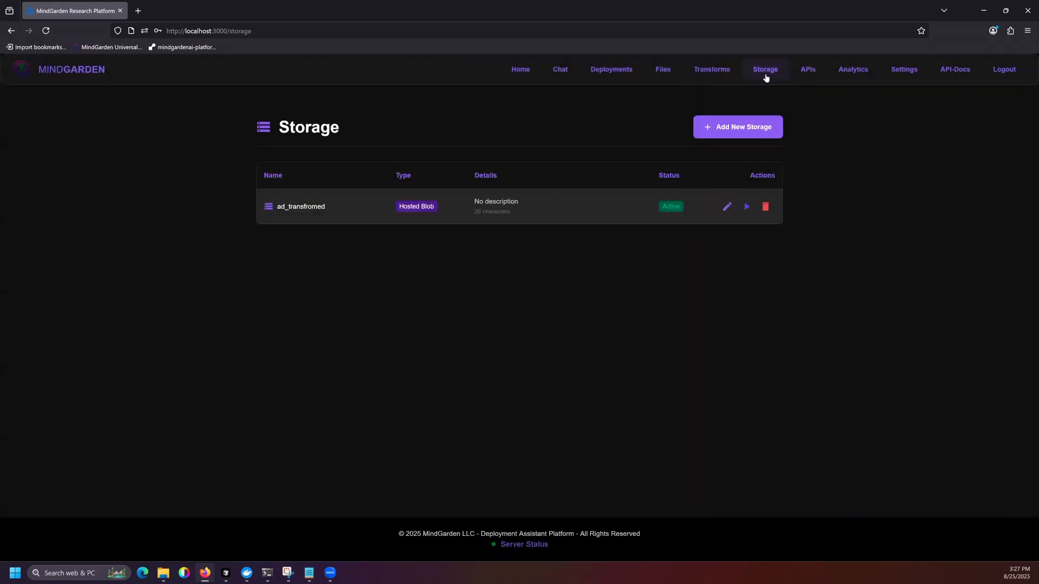
click(747, 207)
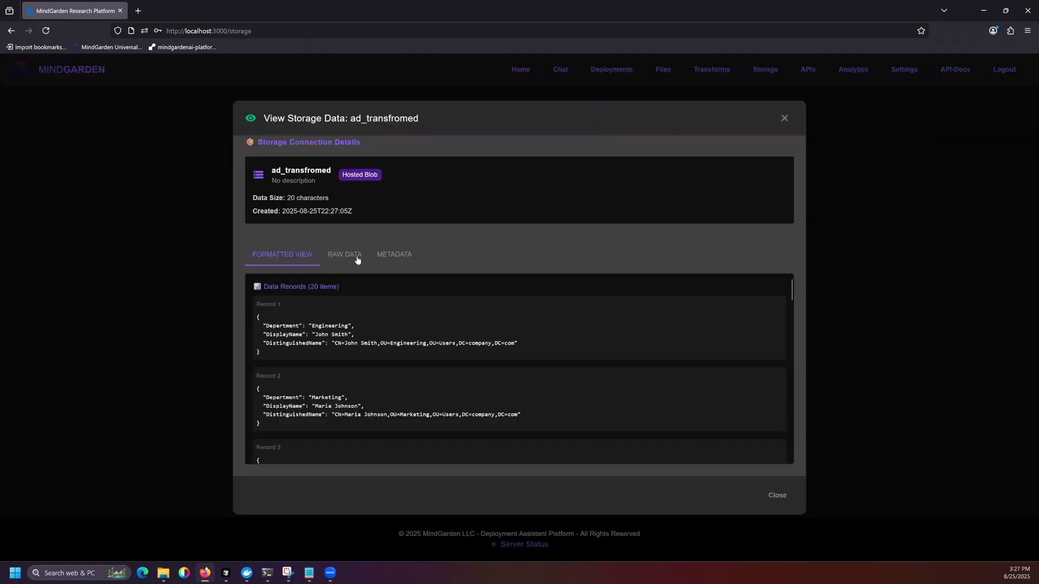
scroll(788, 299, down, 3)
drag(506, 407, 265, 317)
click(813, 315)
drag(791, 303, 772, 458)
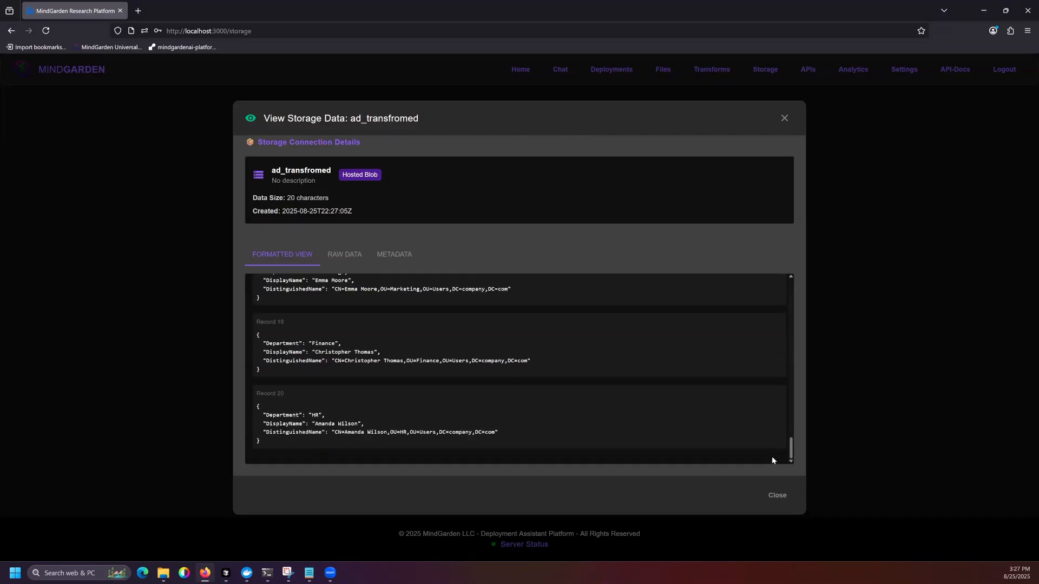
click(773, 503)
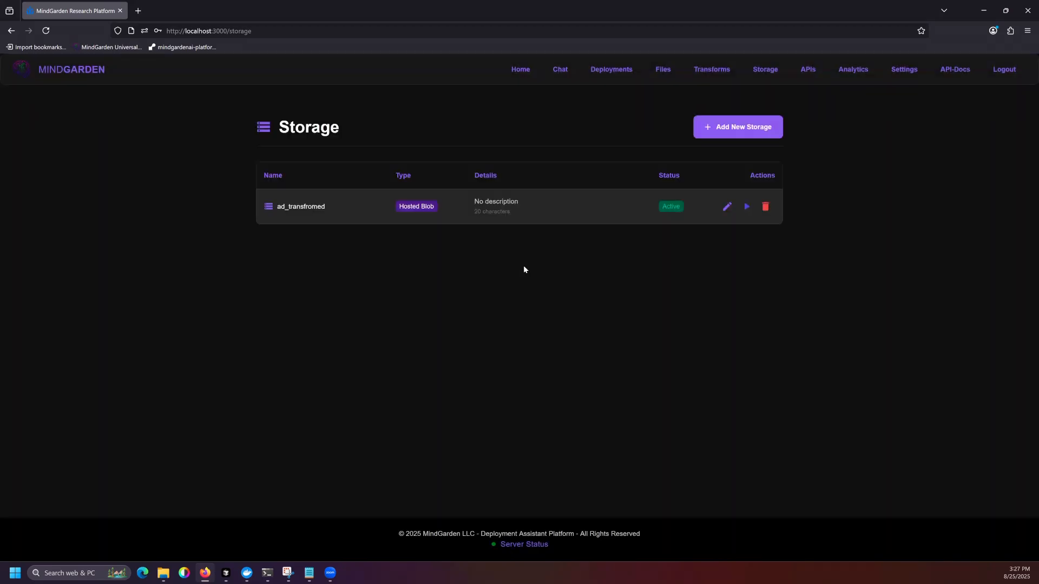
Step: Reopen the SimpleTransform deployment in the flow designer to view its complete node chain
click(620, 69)
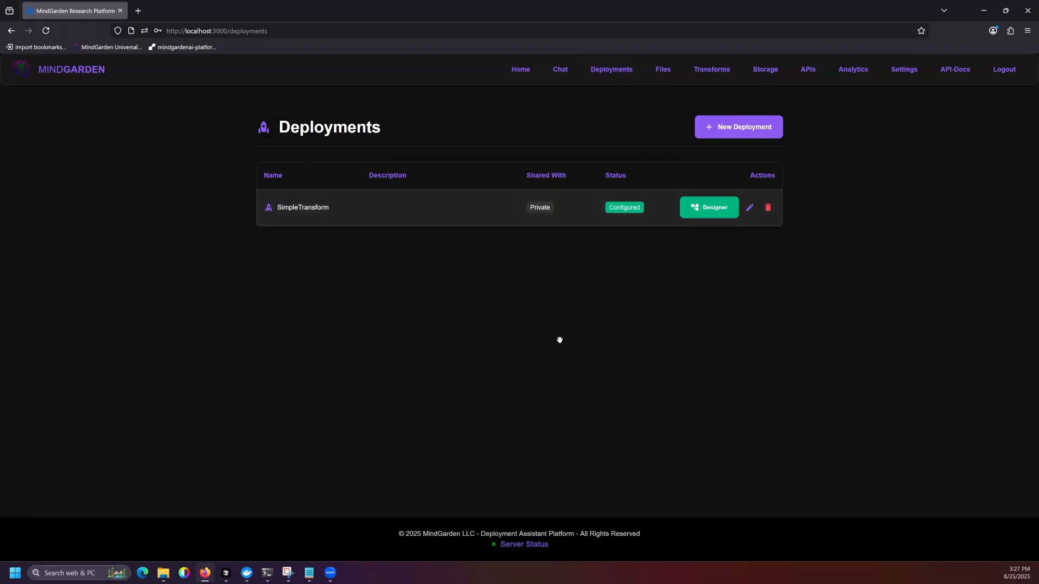
drag(548, 415, 509, 366)
drag(644, 304, 635, 272)
scroll(521, 421, down, 5)
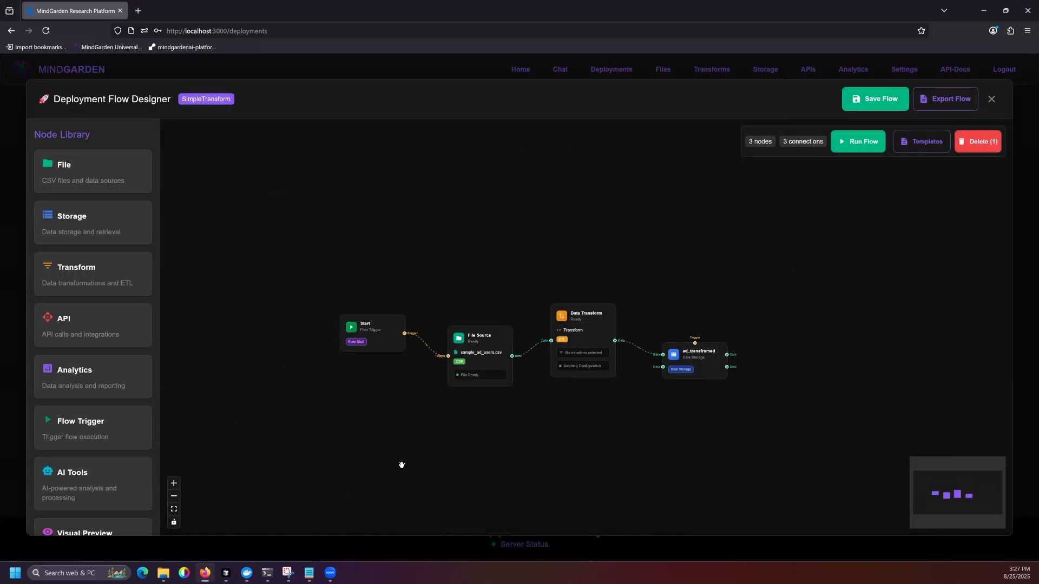
click(173, 483)
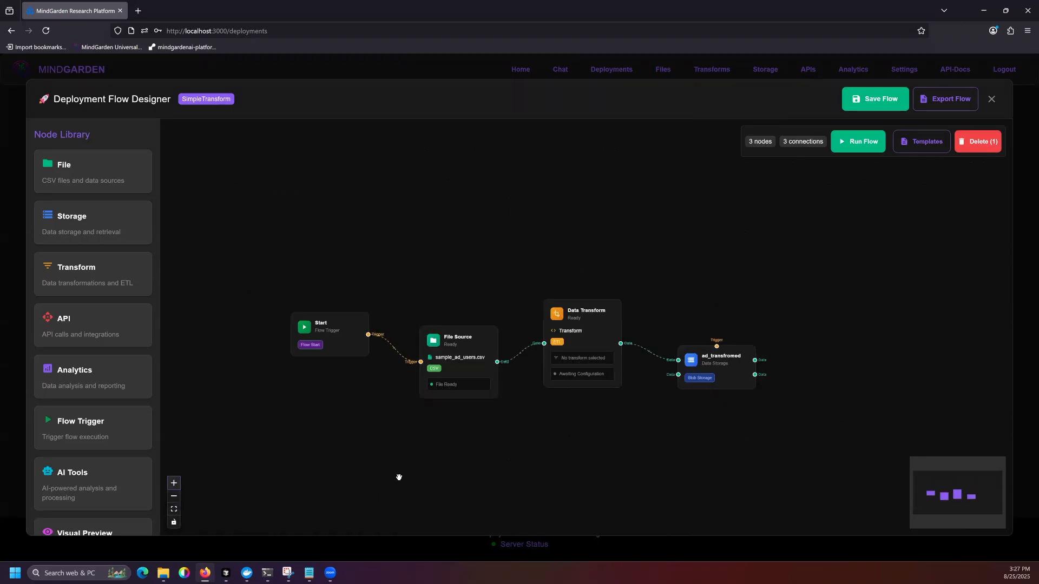
drag(399, 477, 454, 469)
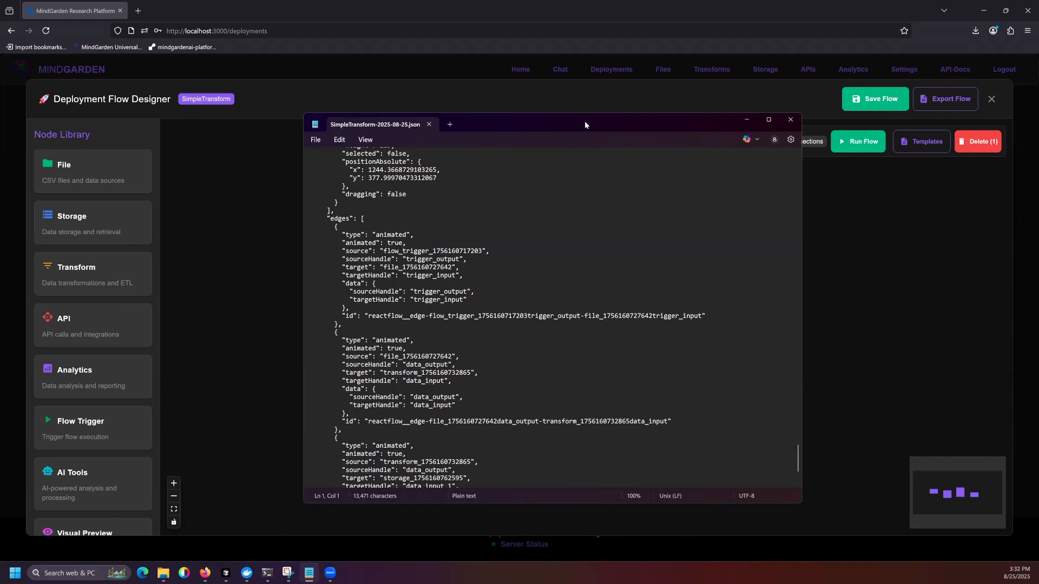
Step: Close the exported SimpleTransform JSON file and look over the available deployment templates without applying one
click(790, 120)
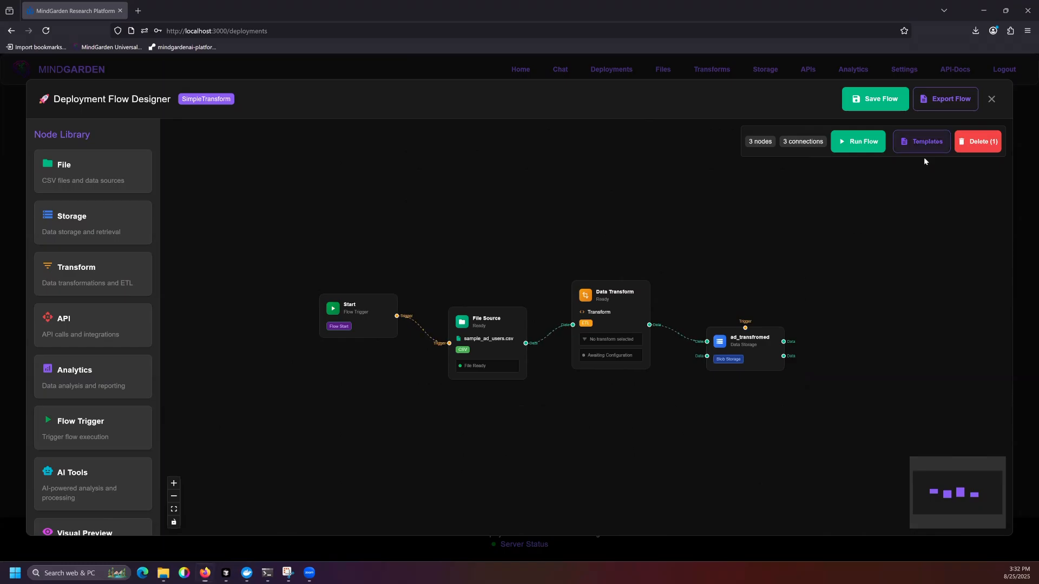
click(923, 144)
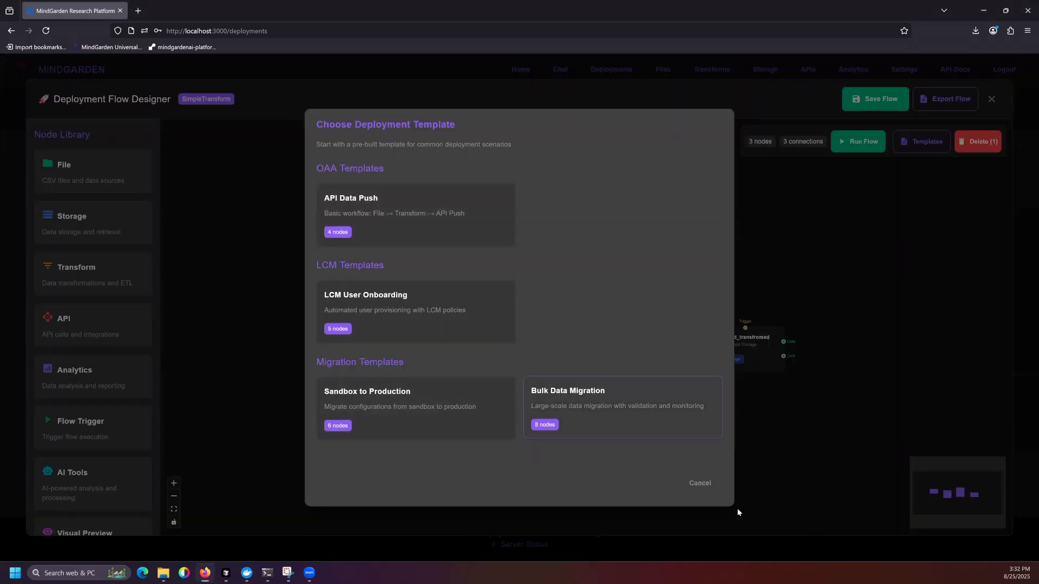
click(705, 486)
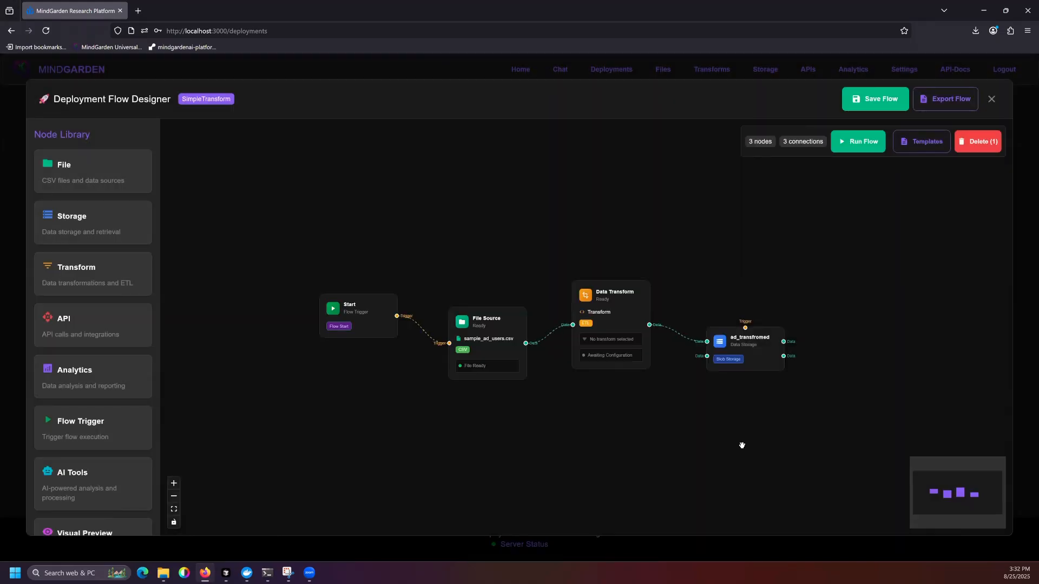
Step: Open the CSV to OAA transform for editing, review its script and the available script templates, and close it without changes
click(717, 71)
click(717, 70)
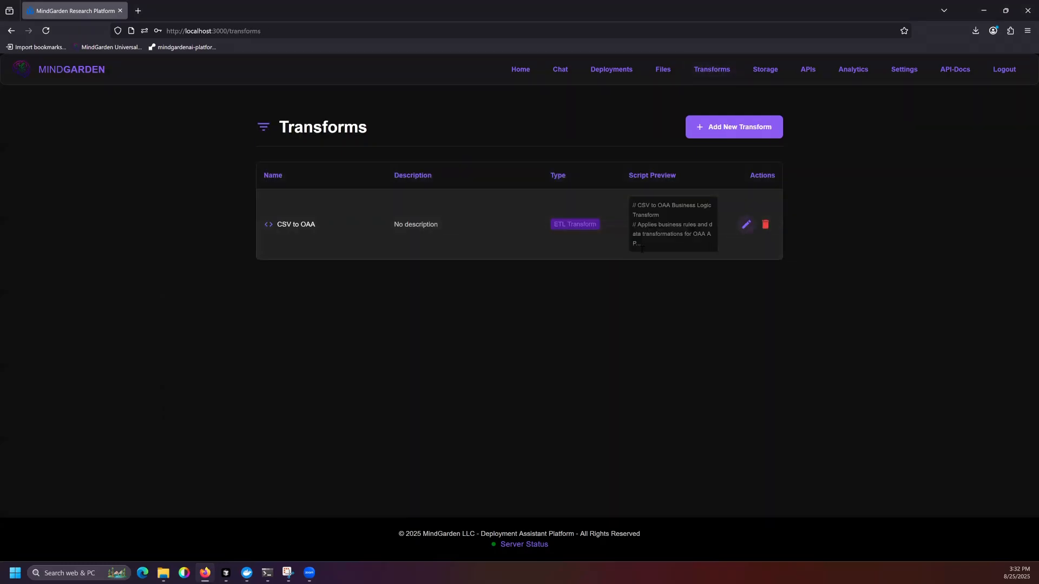
click(745, 226)
click(763, 228)
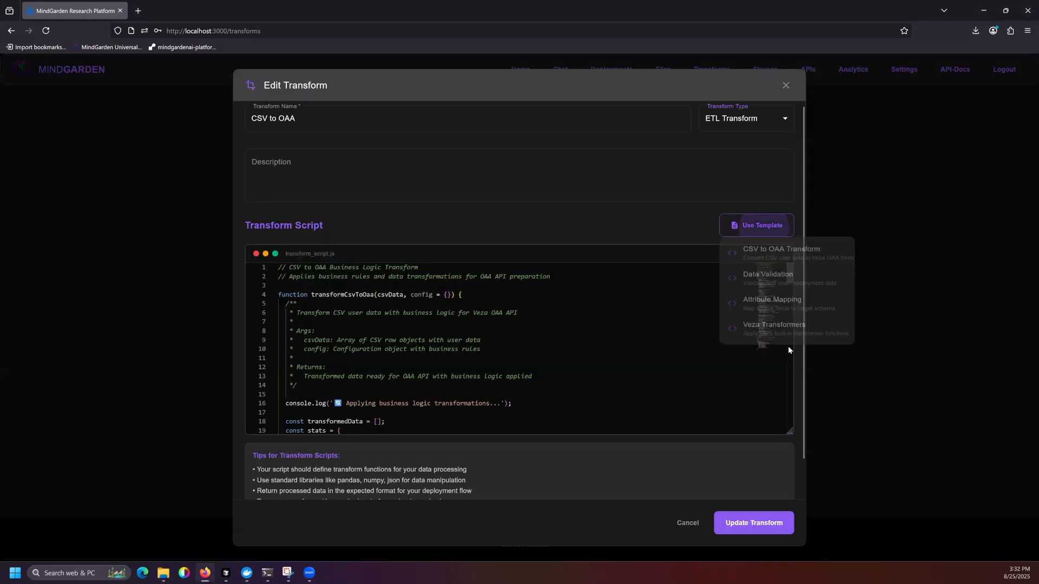
click(786, 87)
click(785, 85)
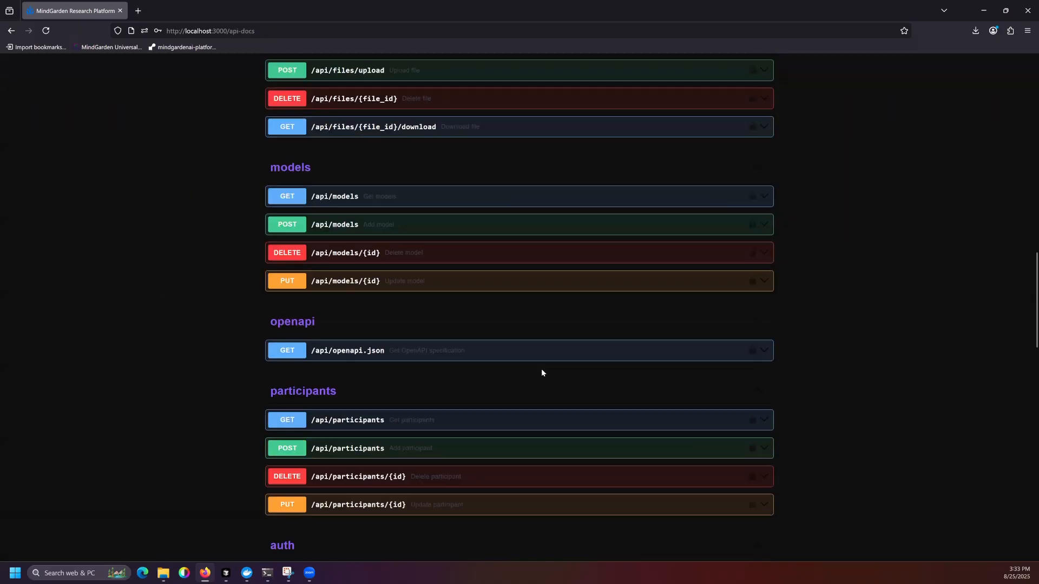
Step: Examine the API documentation's endpoints, including the GET and POST /api/analytics details, and return to the home page
scroll(540, 377, down, 15)
scroll(550, 424, up, 20)
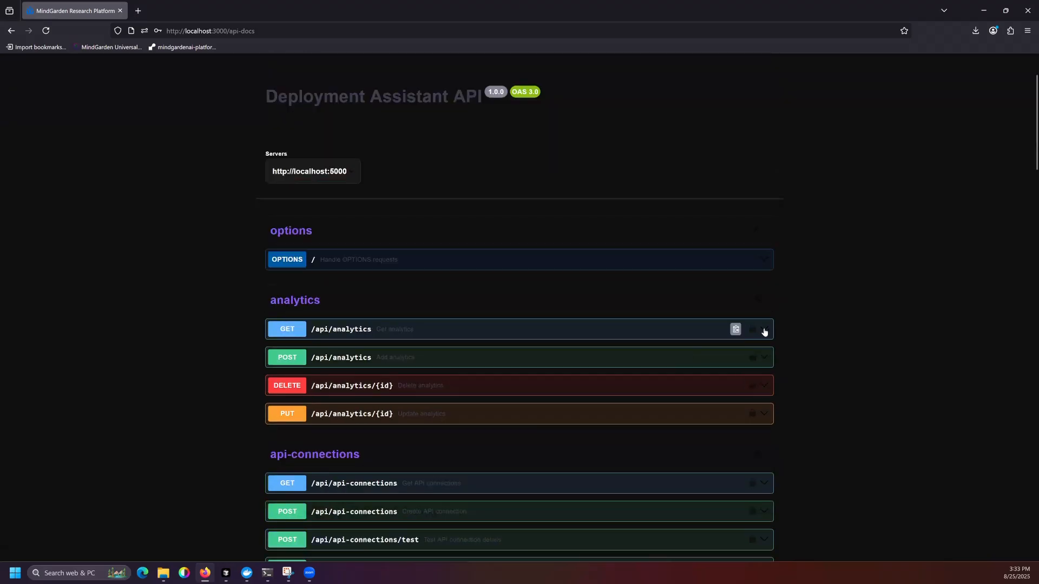
click(763, 331)
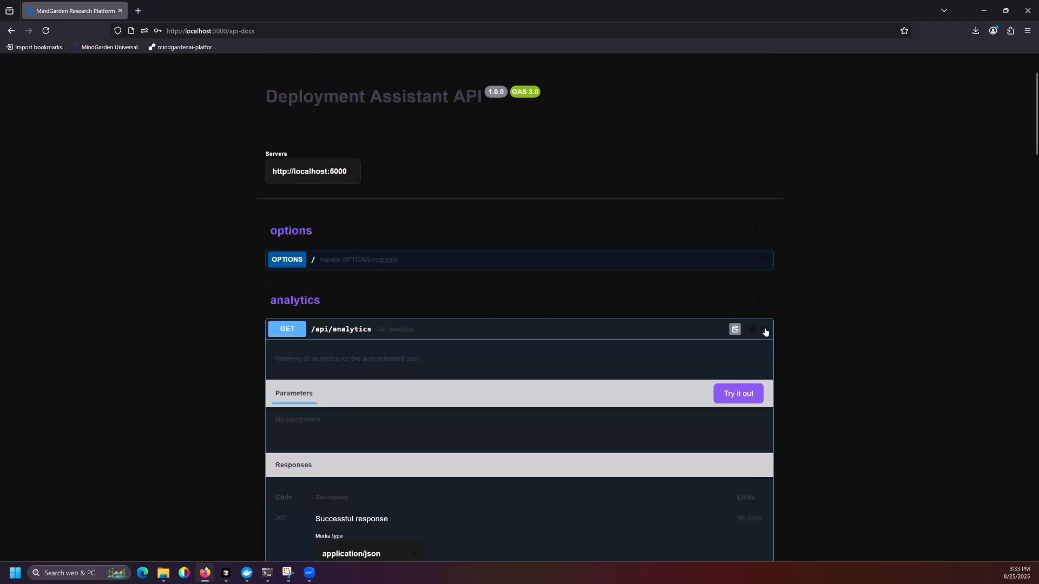
click(765, 332)
click(764, 359)
click(764, 359)
scroll(798, 351, down, 10)
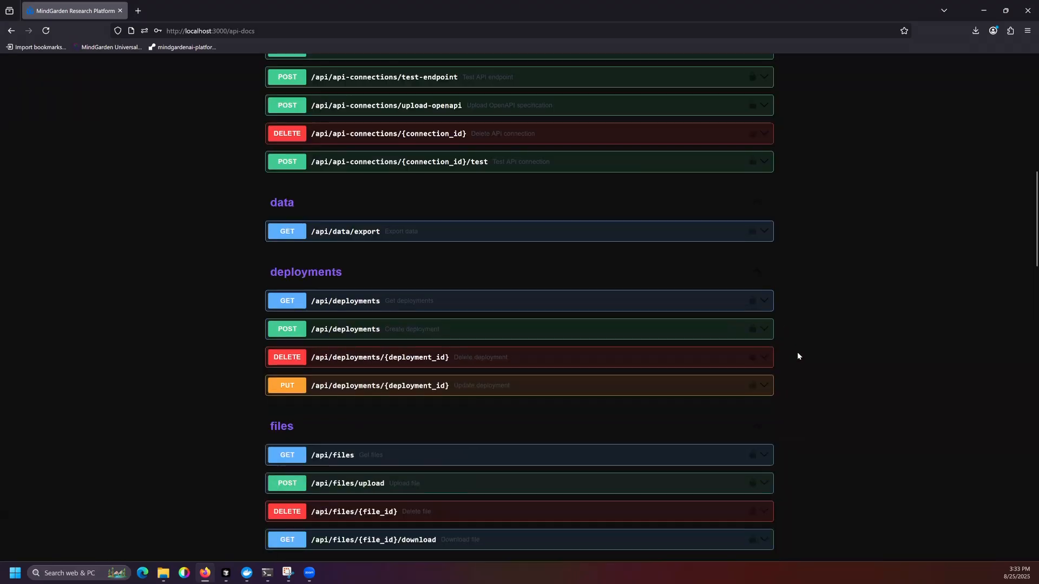
scroll(797, 356, up, 10)
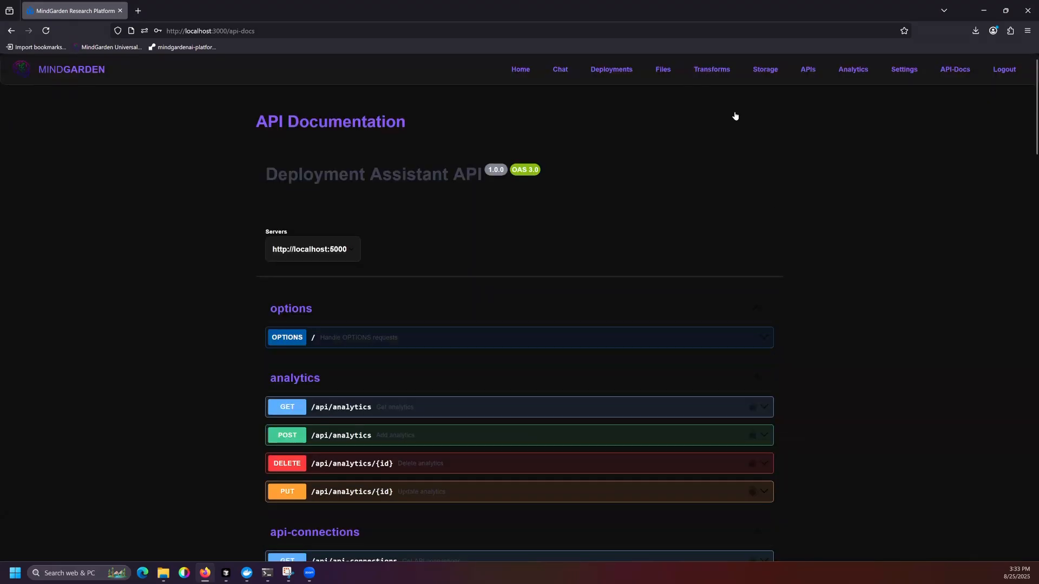
click(521, 69)
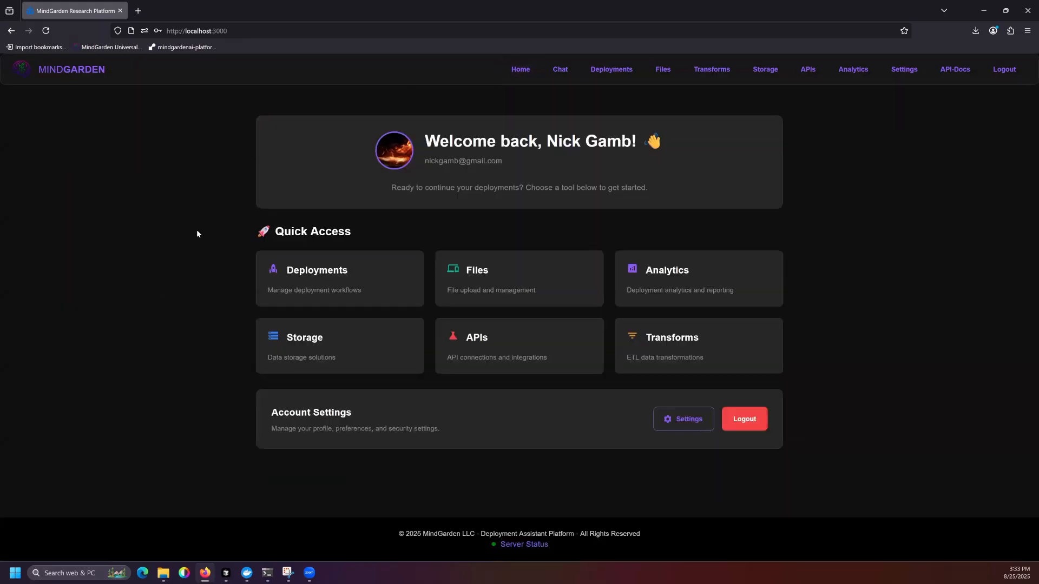